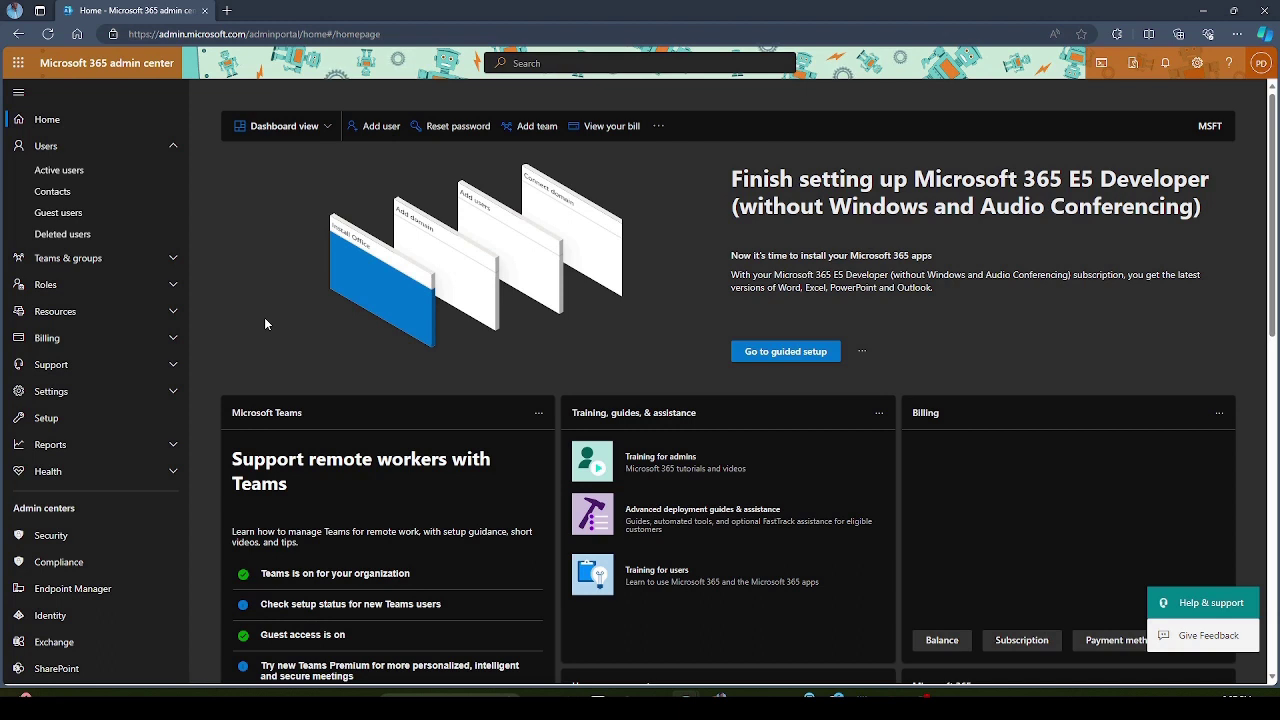
- Open the account details of the first user in the active users list
left_click(60, 170)
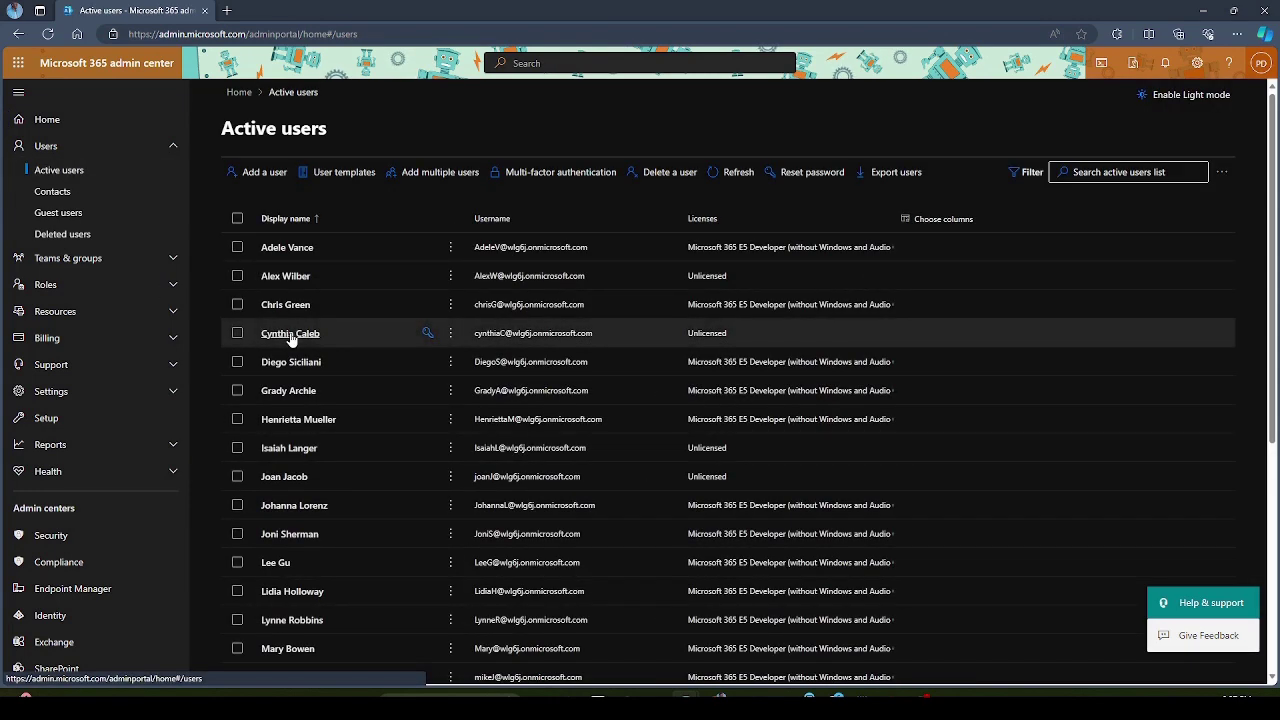
scroll(290, 338, "down", 3)
scroll(305, 360, "up", 3)
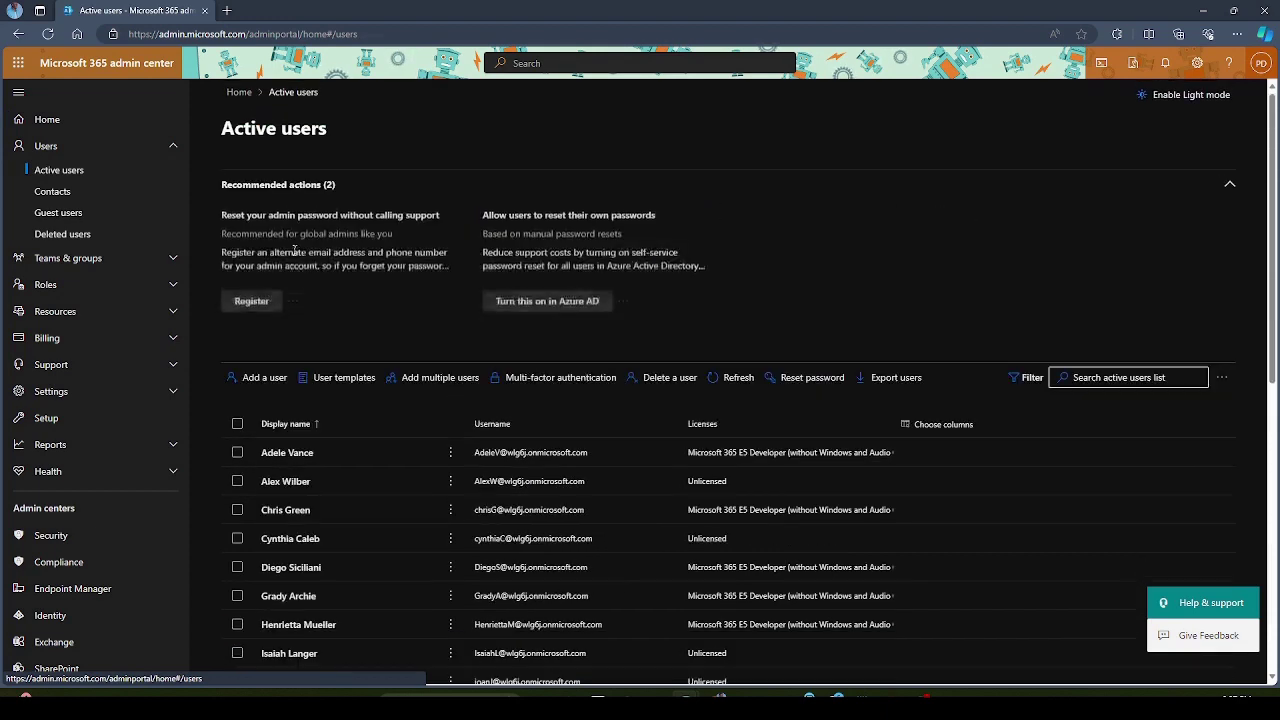
left_click(290, 454)
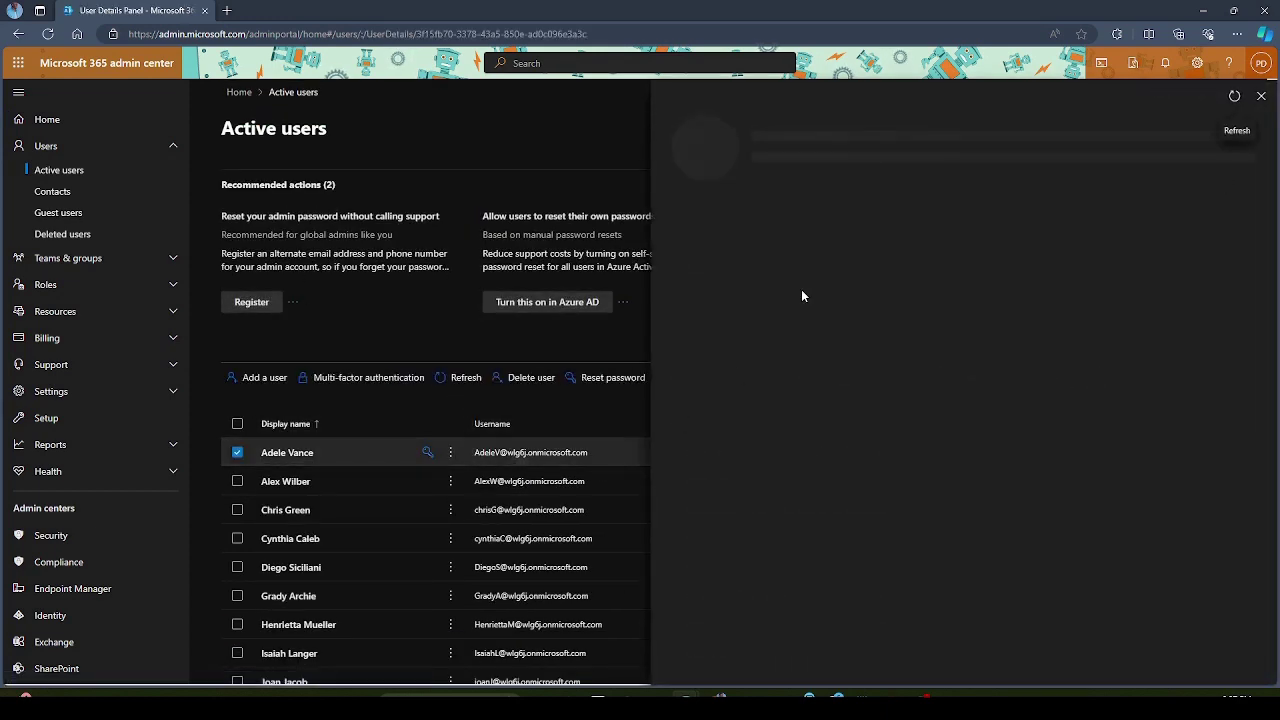
- Switch to the InPrivate browser window and open the Microsoft 365 sign-in page
mouse_move(715, 694)
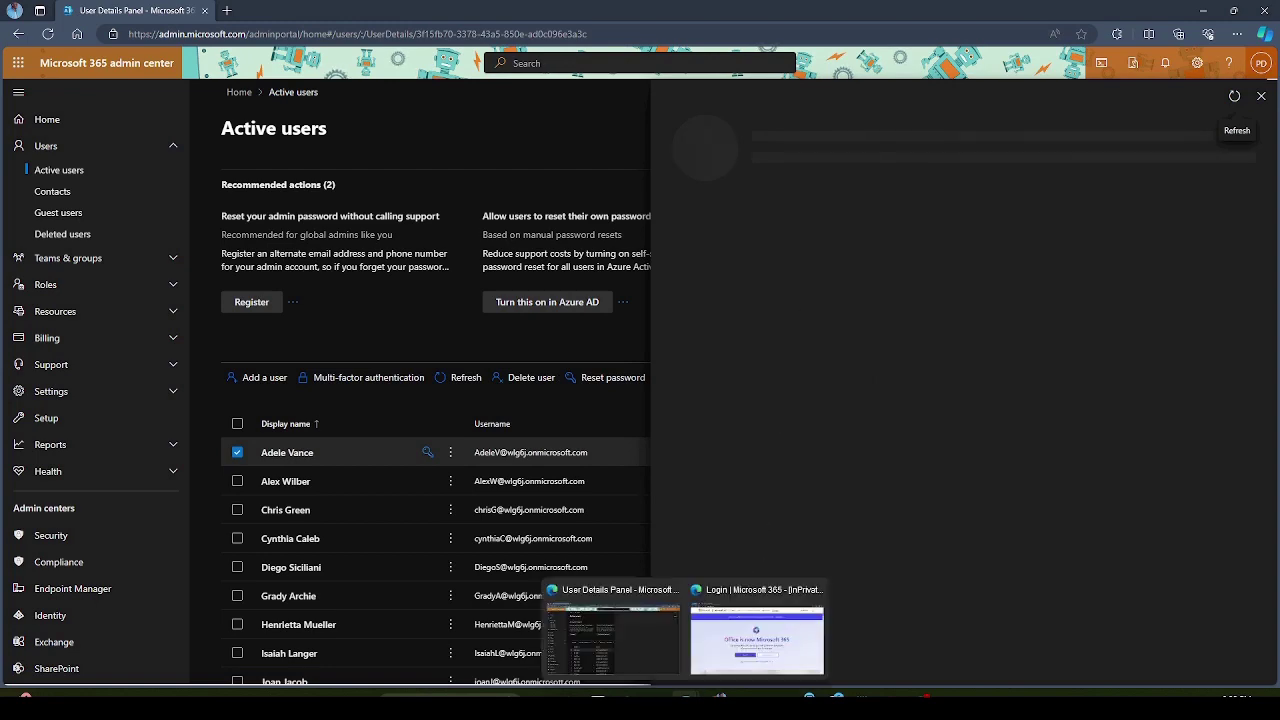
left_click(718, 588)
left_click(520, 505)
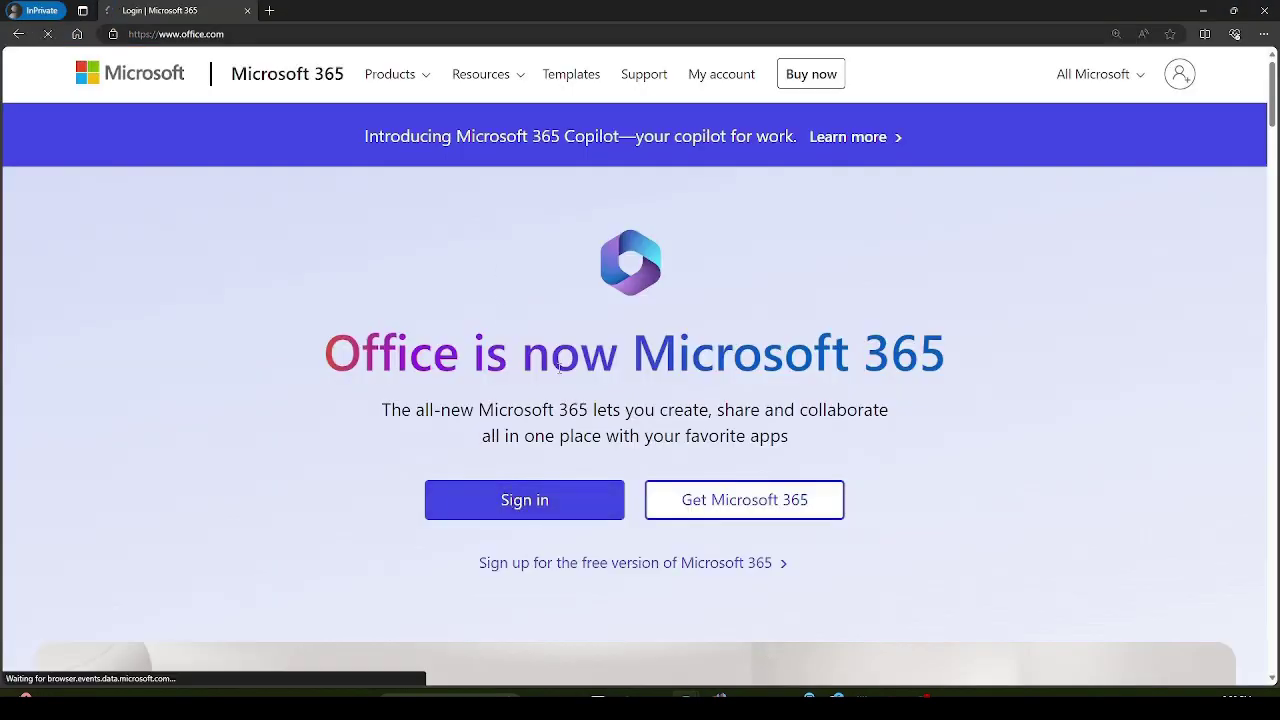
key("ctrl+minus")
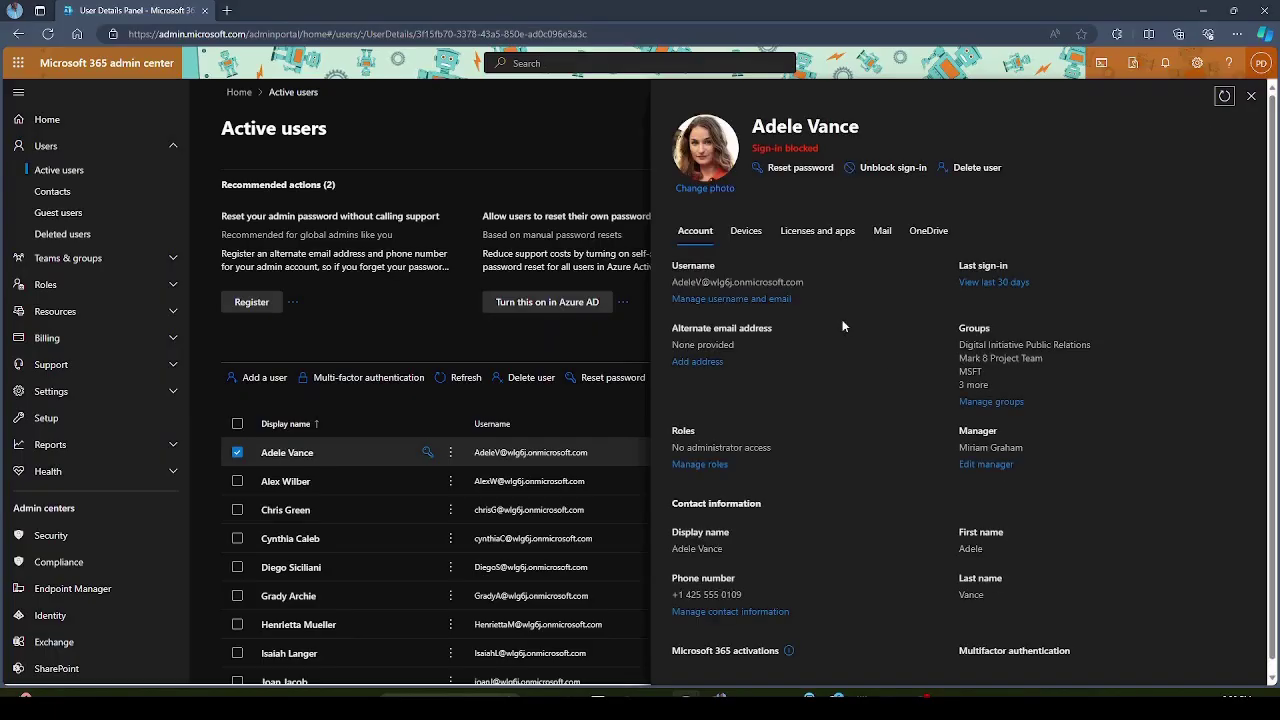
- Copy the user's username from the account details and submit it on the InPrivate sign-in page
triple_click(725, 282)
key("ctrl+c")
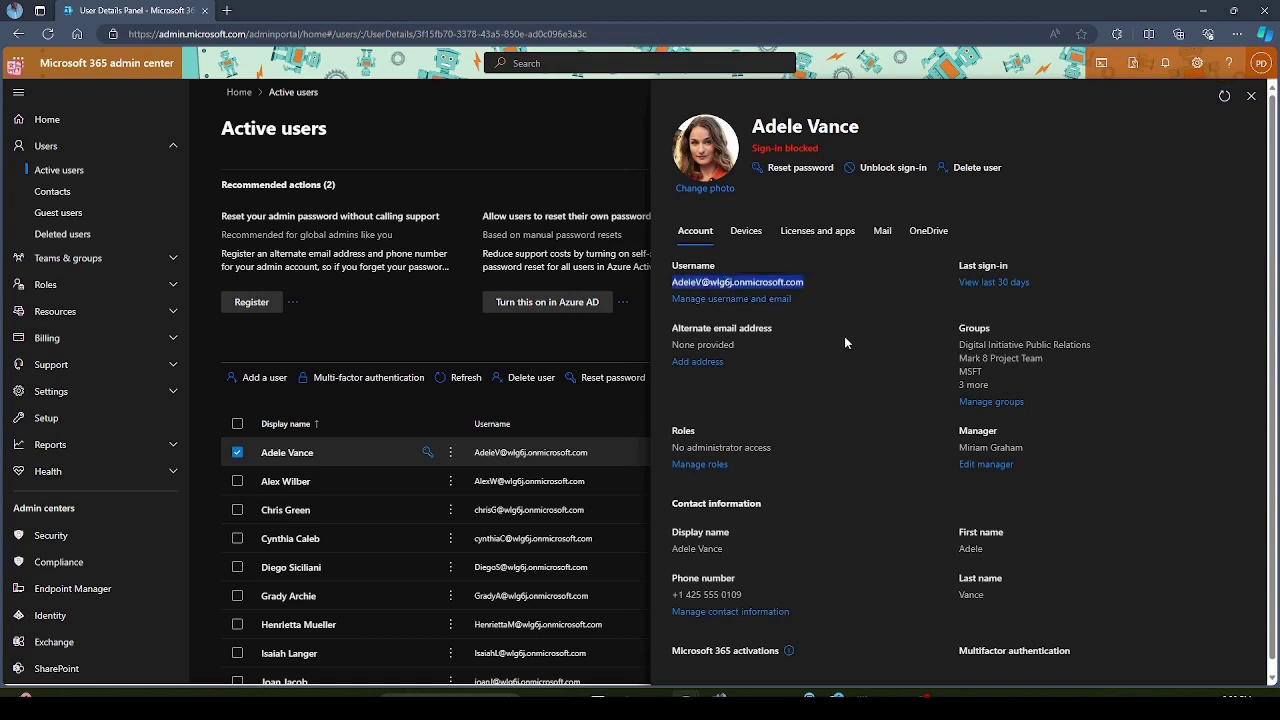
key("alt+Tab")
key("ctrl+v")
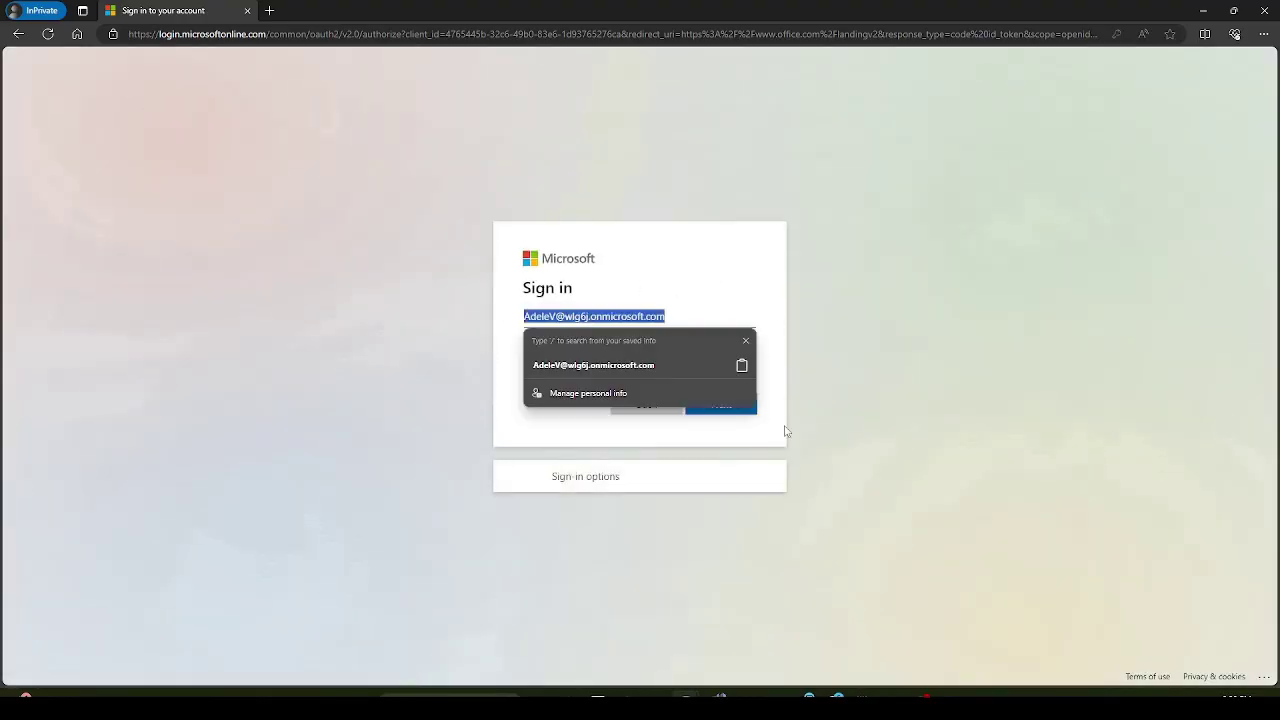
left_click(721, 404)
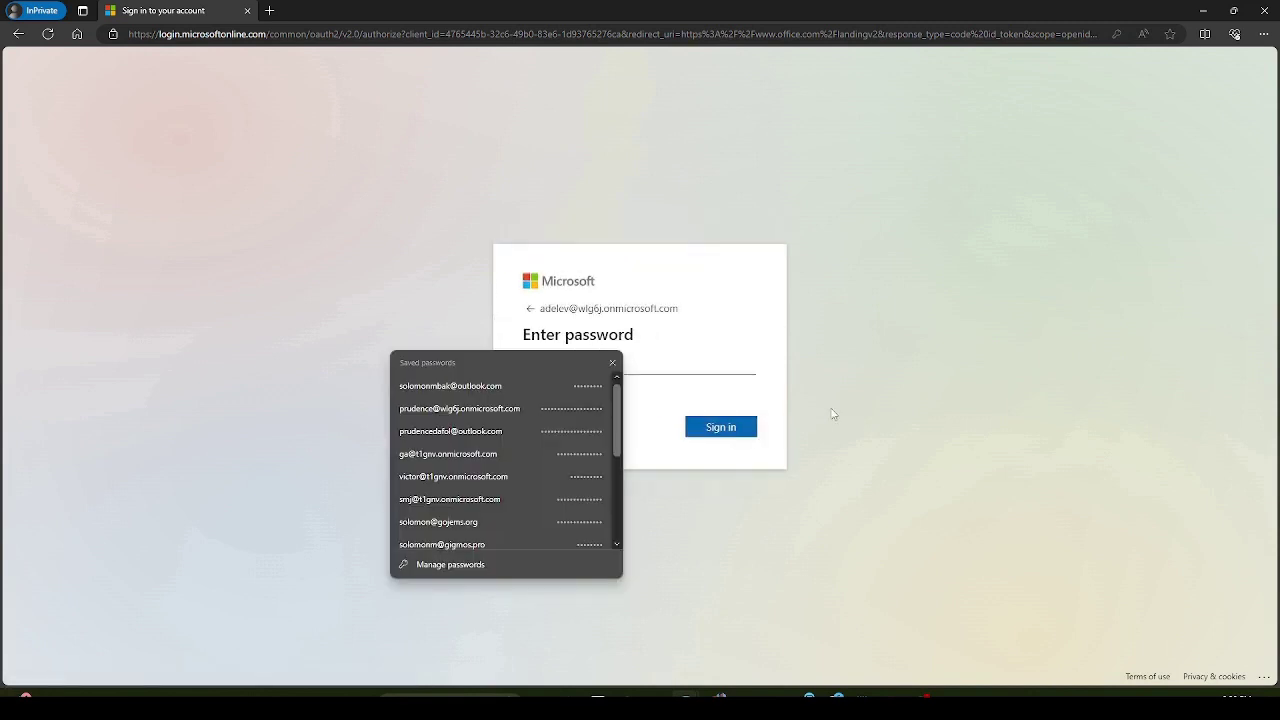
- Try to sign in by pasting the account password from the clipboard history, and examine the sign-in response
key("super+v")
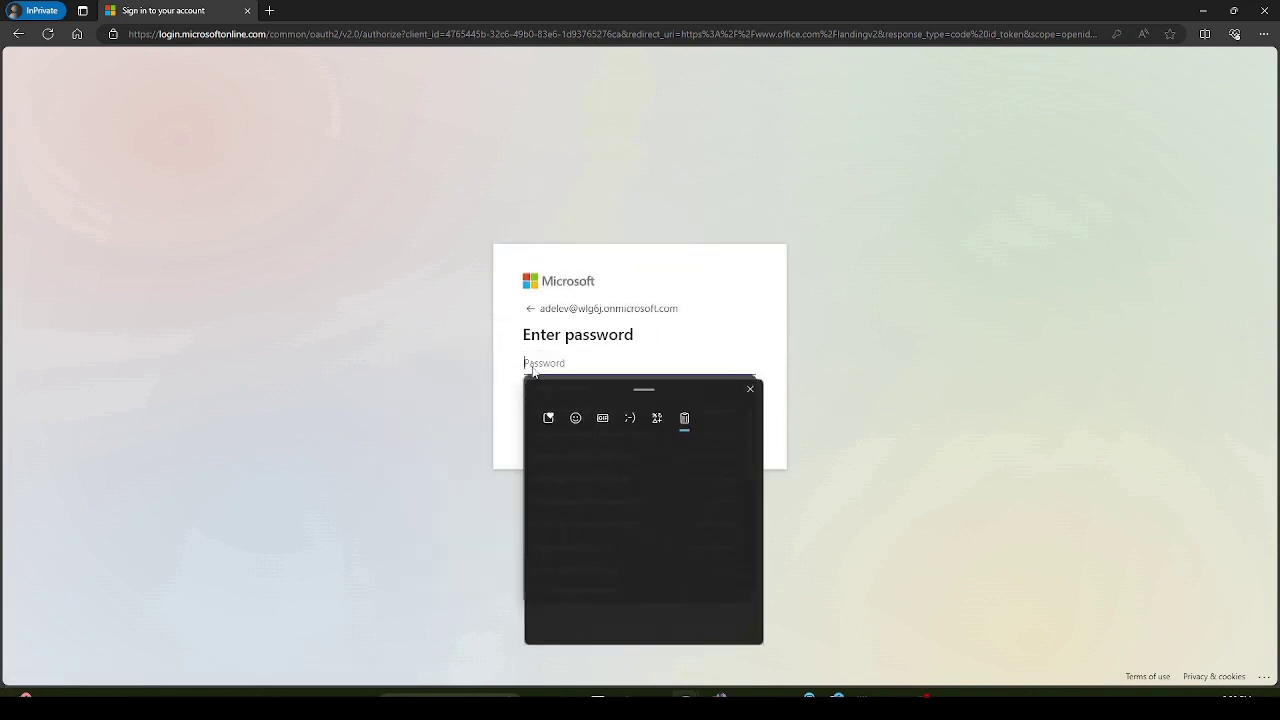
left_click(590, 546)
key("Return")
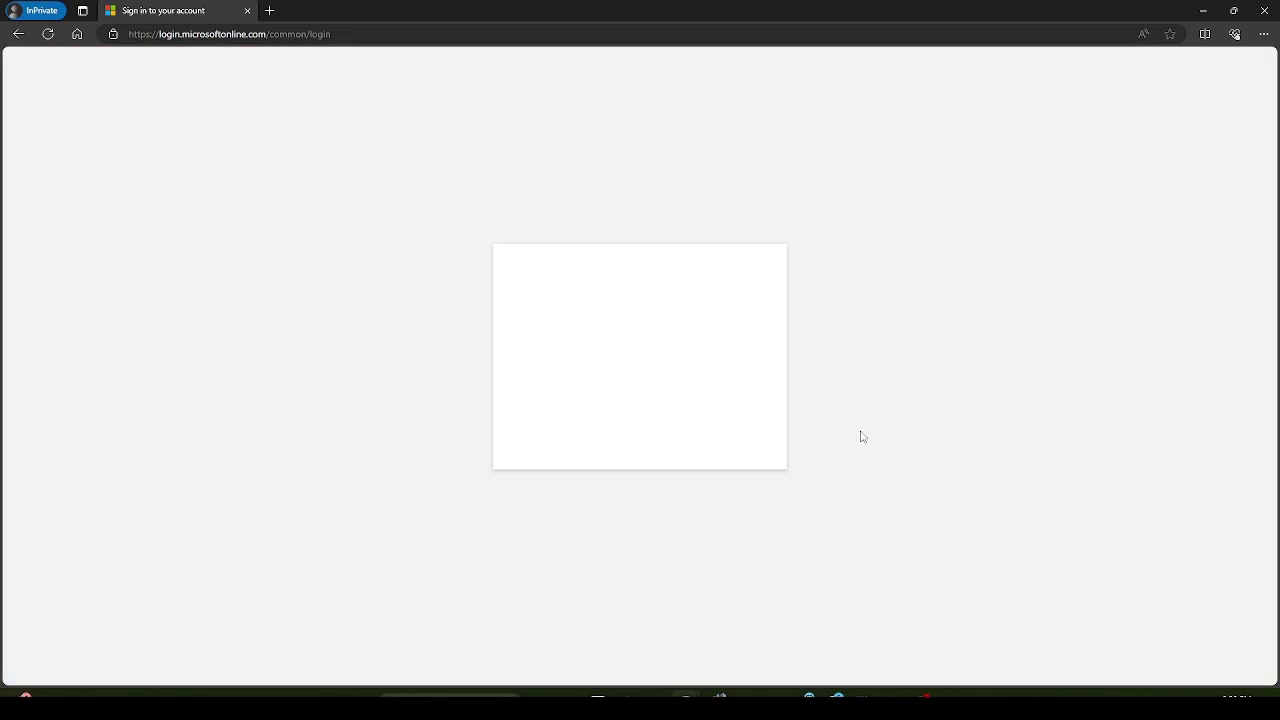
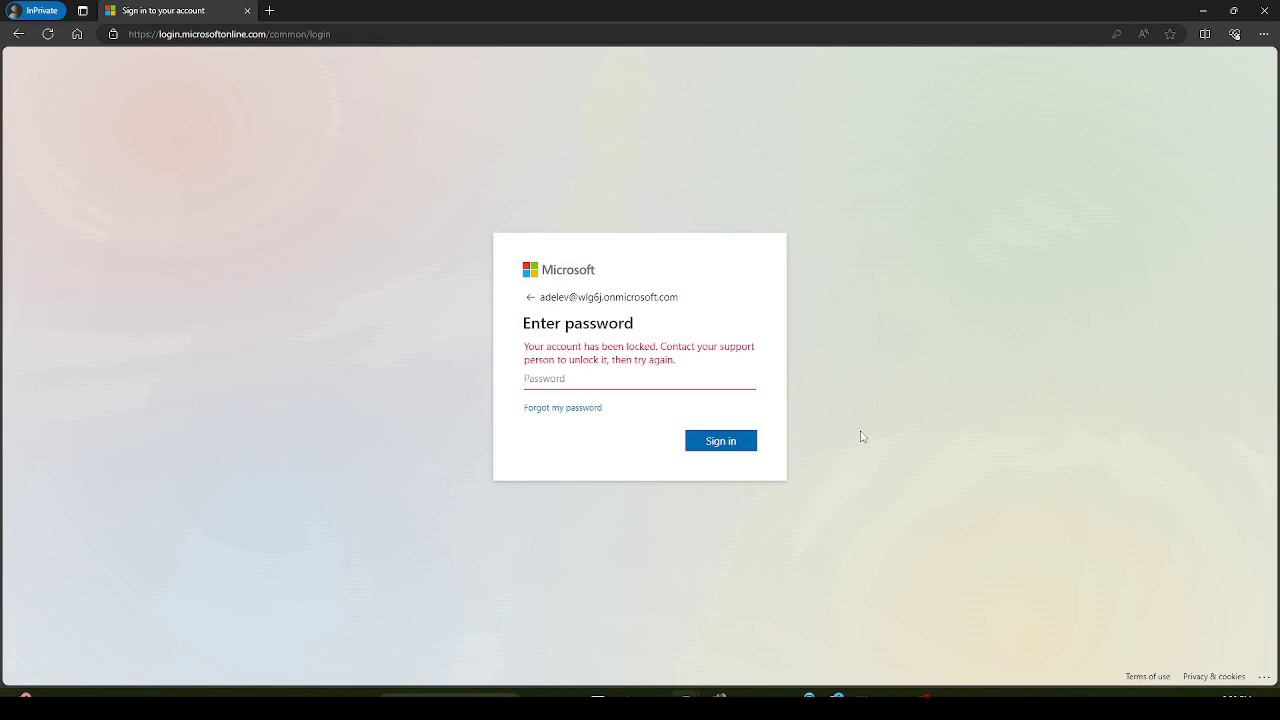
left_click_drag(524, 346, 638, 346)
left_click(849, 385)
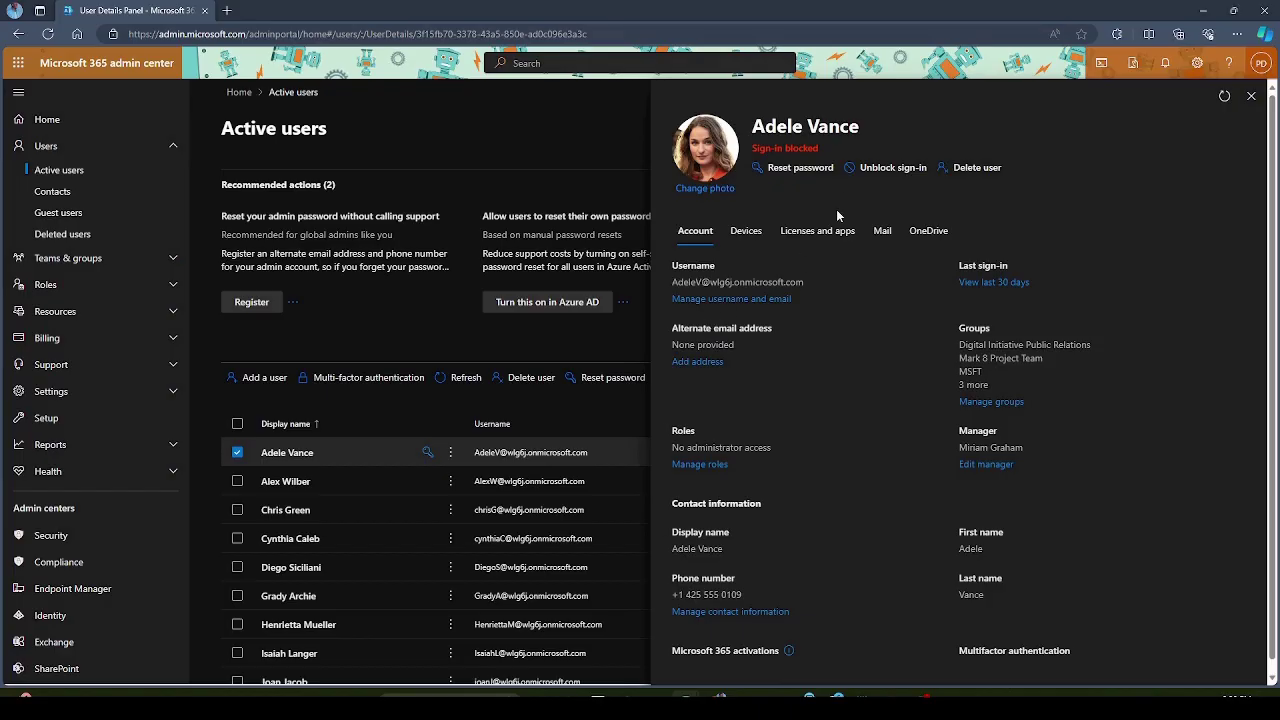
- Unblock sign-in for the user in the admin center by clearing "Block this user from signing in" and saving the changes
left_click_drag(749, 148, 840, 153)
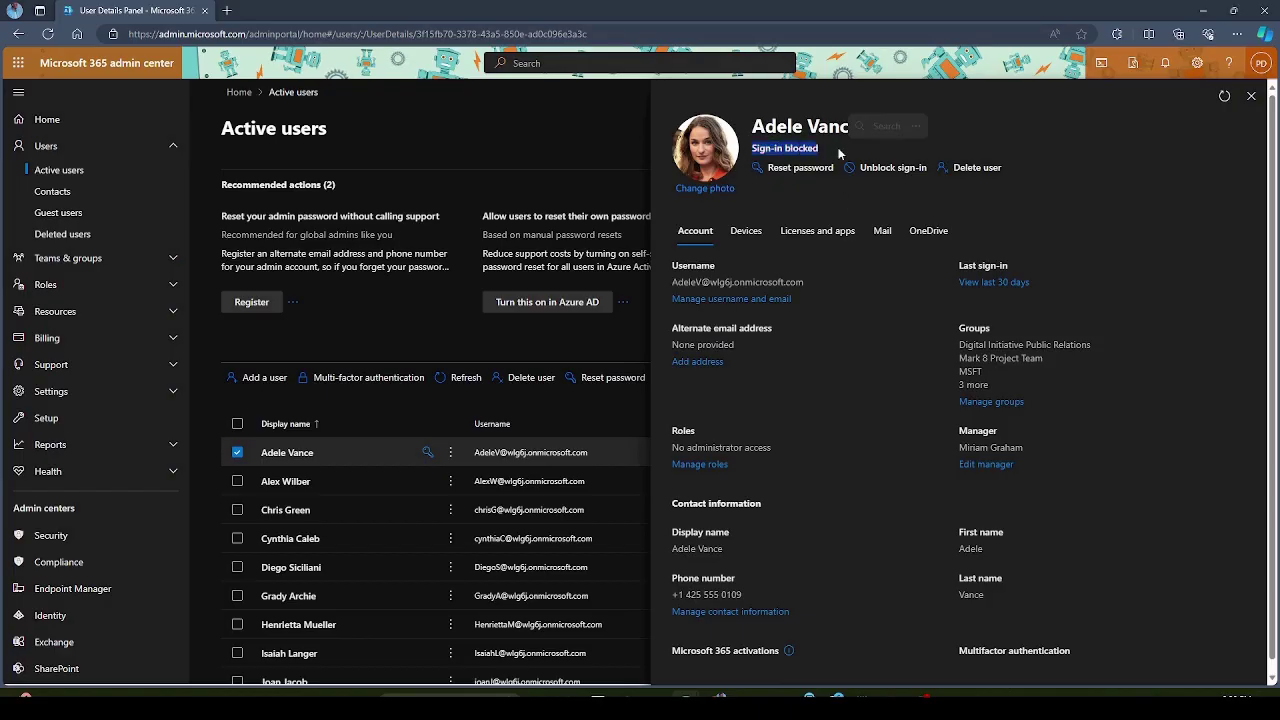
left_click(992, 134)
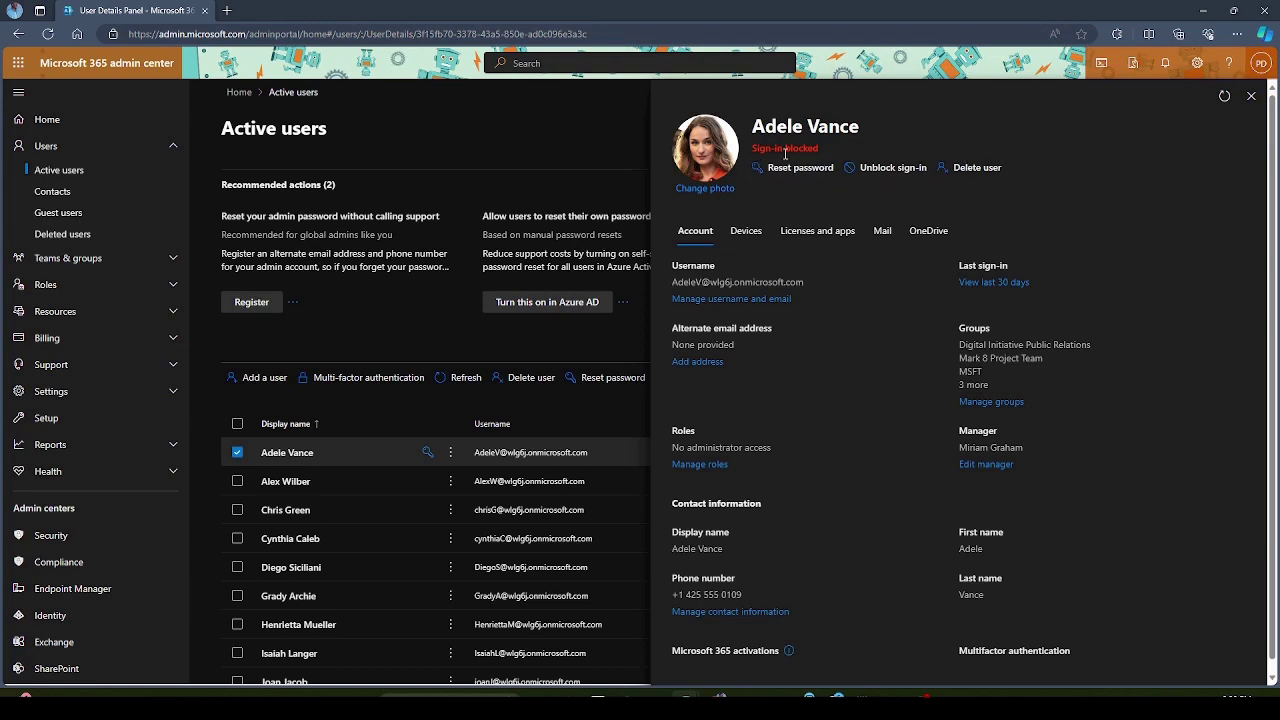
left_click(893, 168)
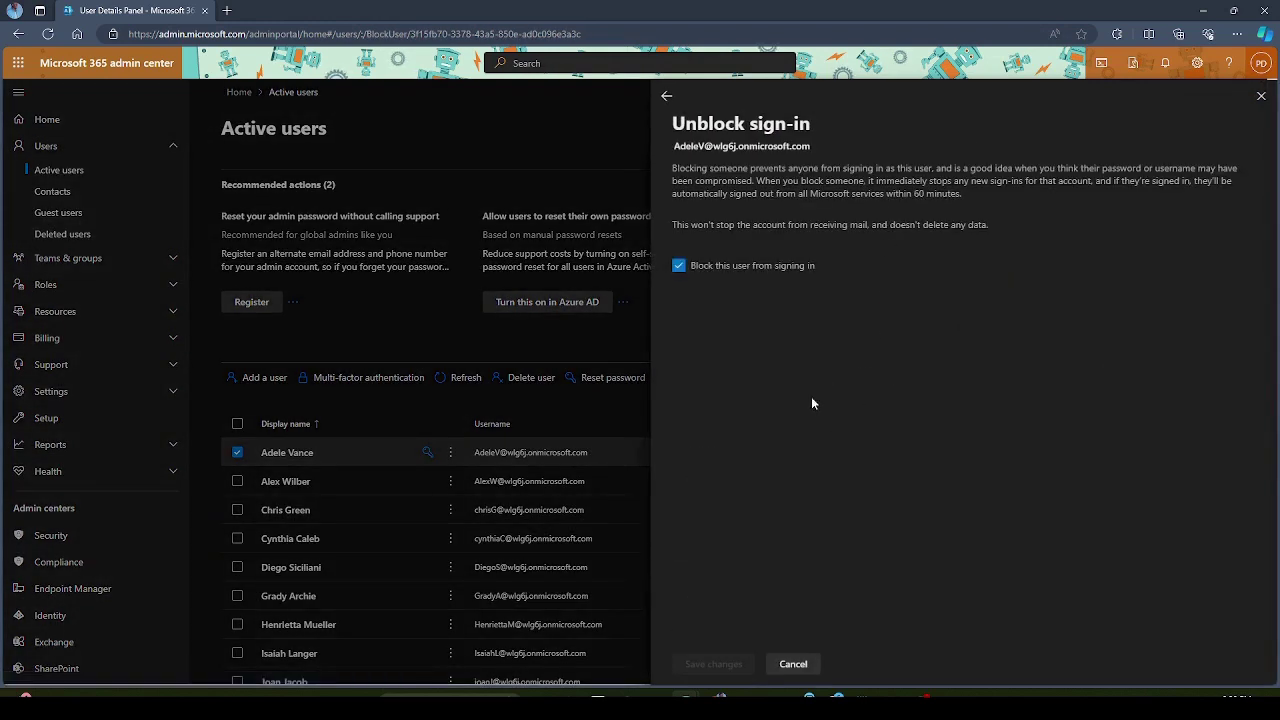
left_click(722, 265)
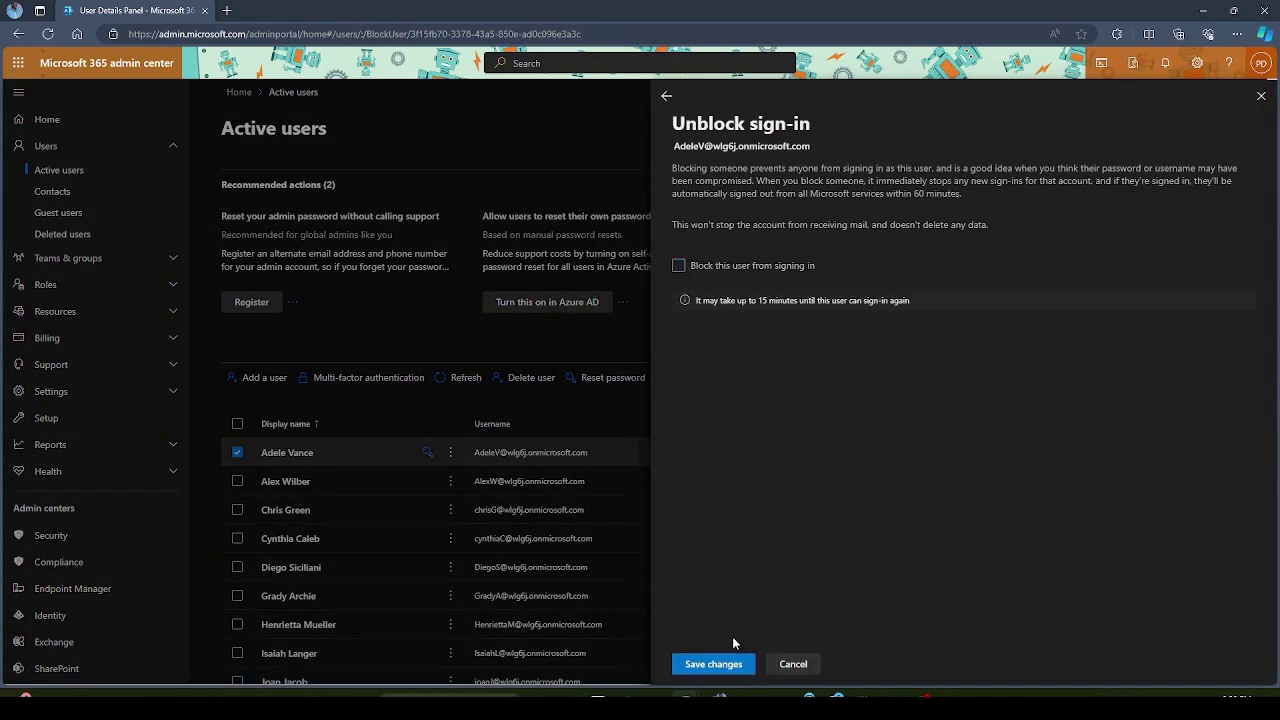
left_click(711, 665)
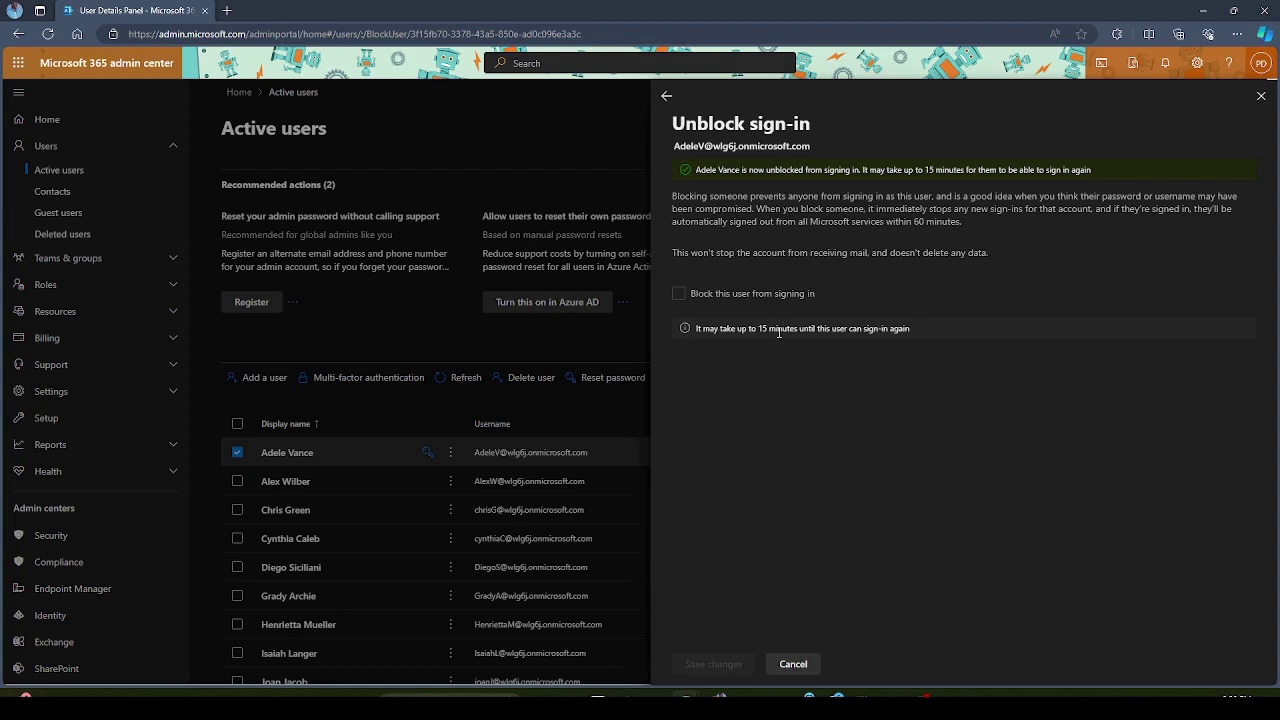
left_click_drag(757, 329, 851, 330)
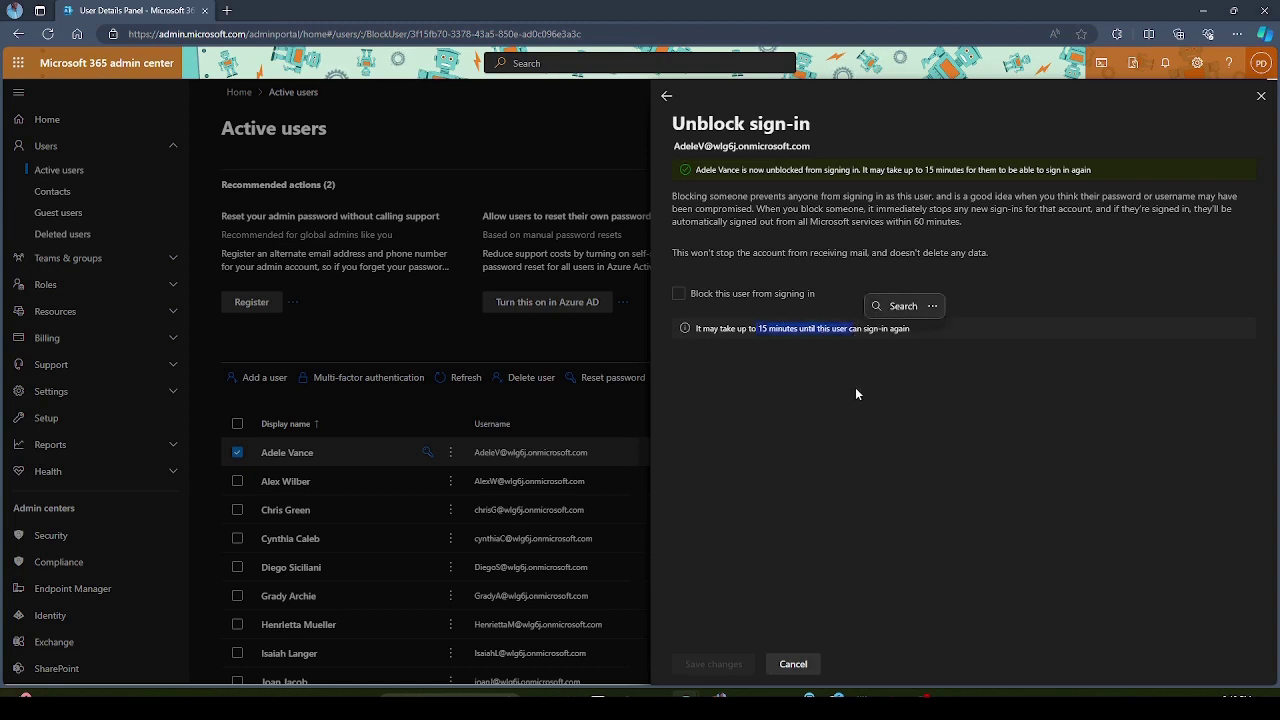
left_click(952, 379)
- Sign in as the user in the InPrivate window with the account password and choose to stay signed in
key("alt+Tab")
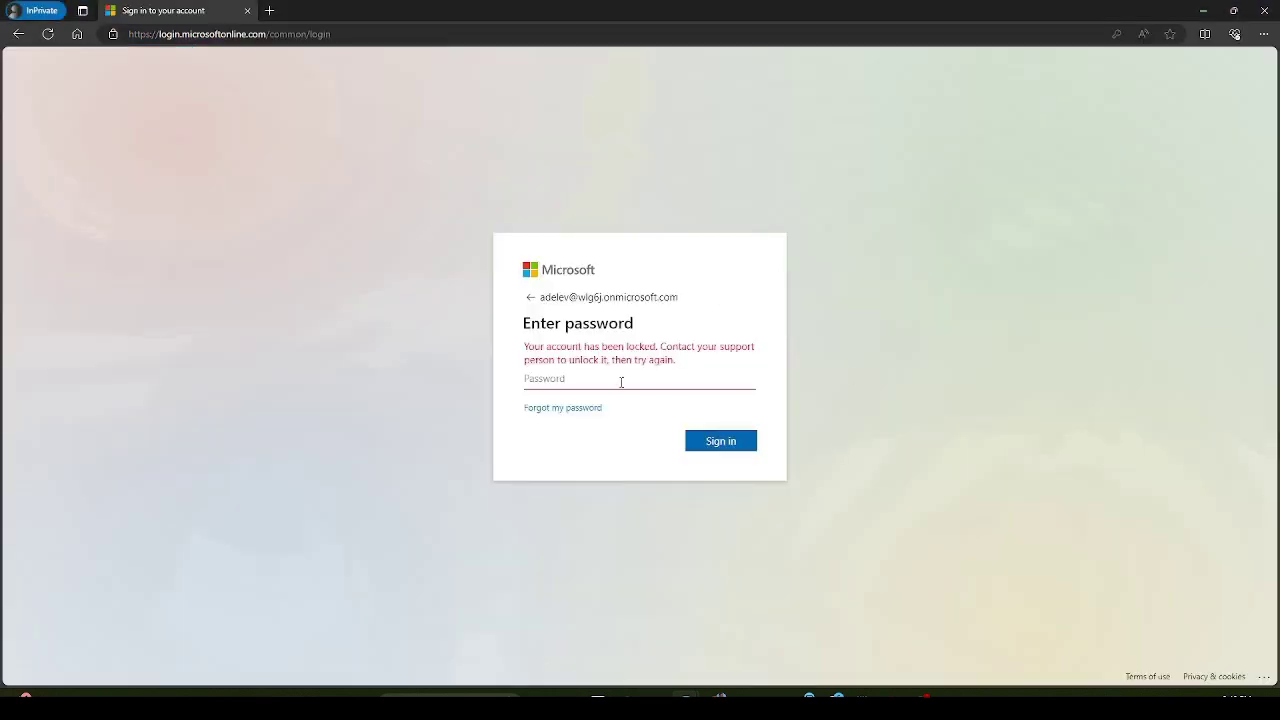
left_click(620, 382)
key("super+v")
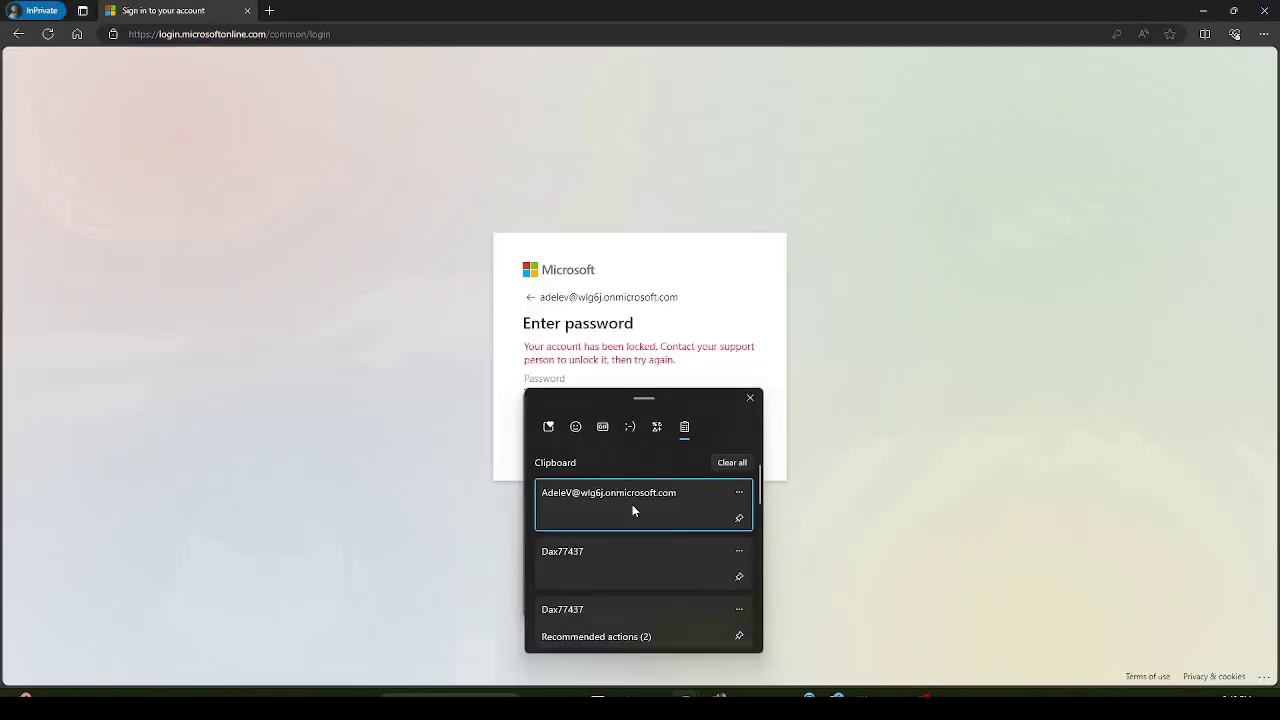
left_click(653, 556)
left_click(757, 436)
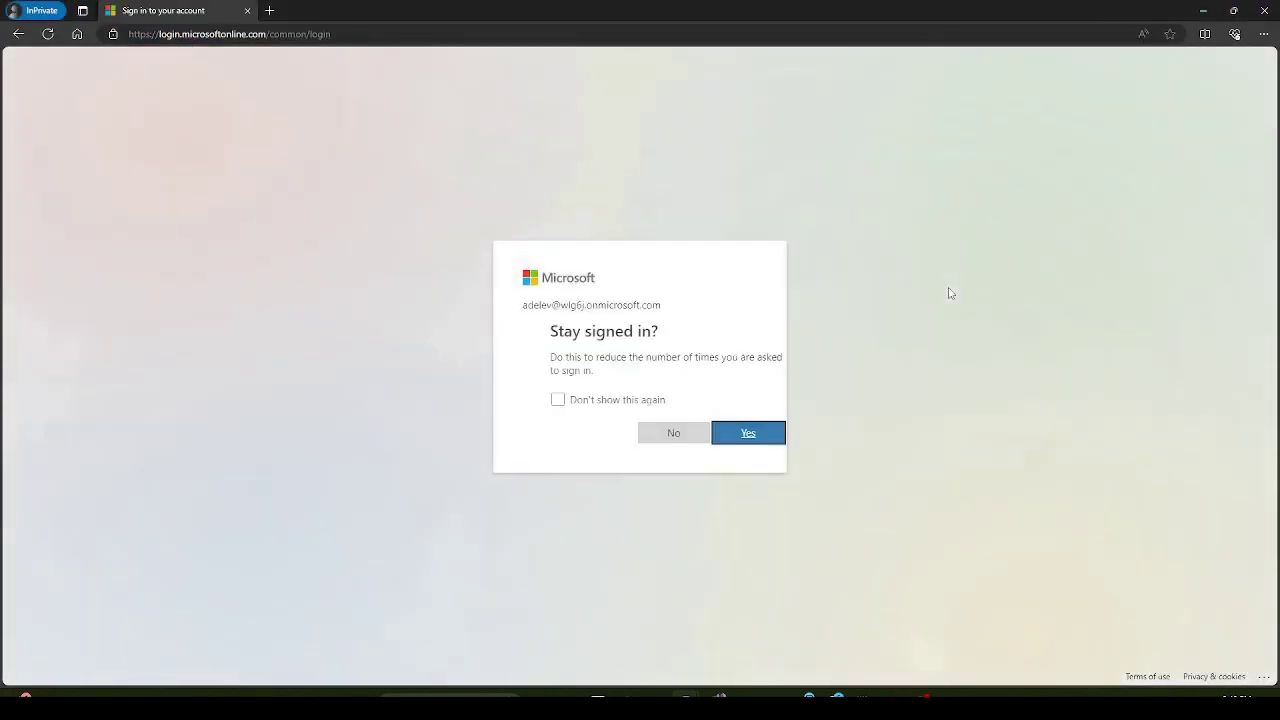
left_click(603, 402)
left_click(601, 403)
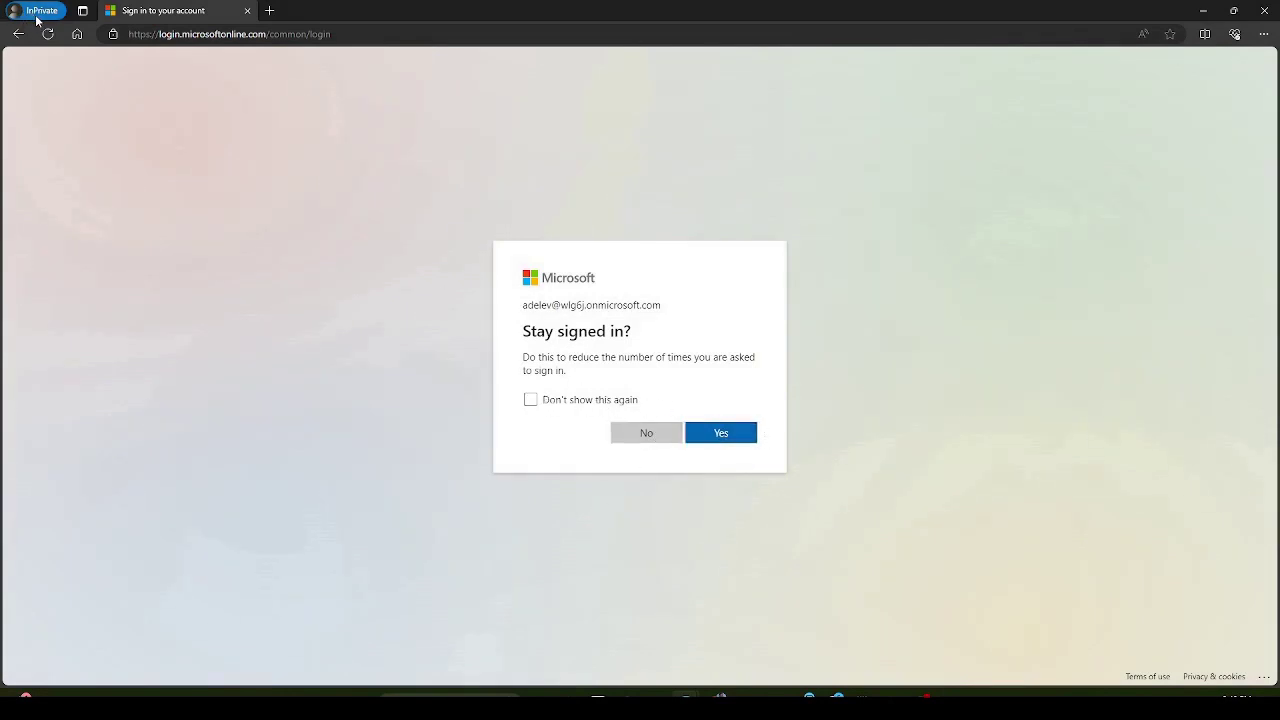
left_click(729, 434)
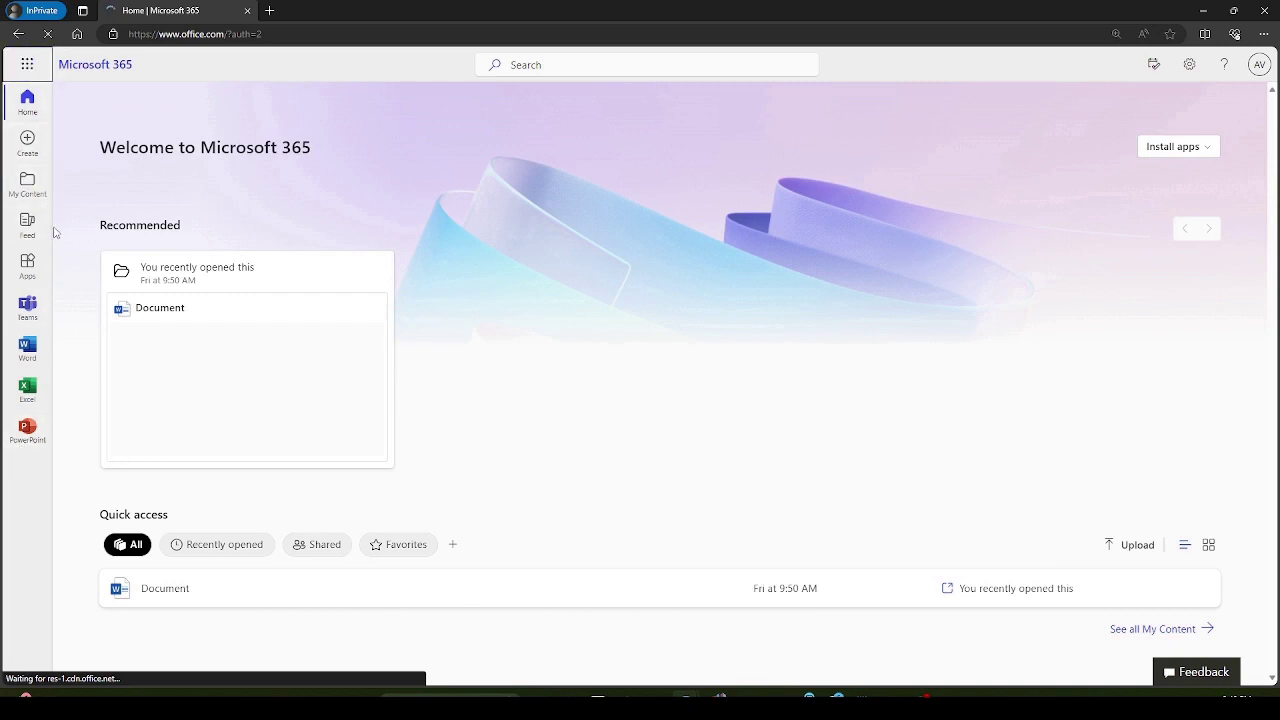
- Open the full list of all apps available to the signed-in user in Microsoft 365
left_click(27, 63)
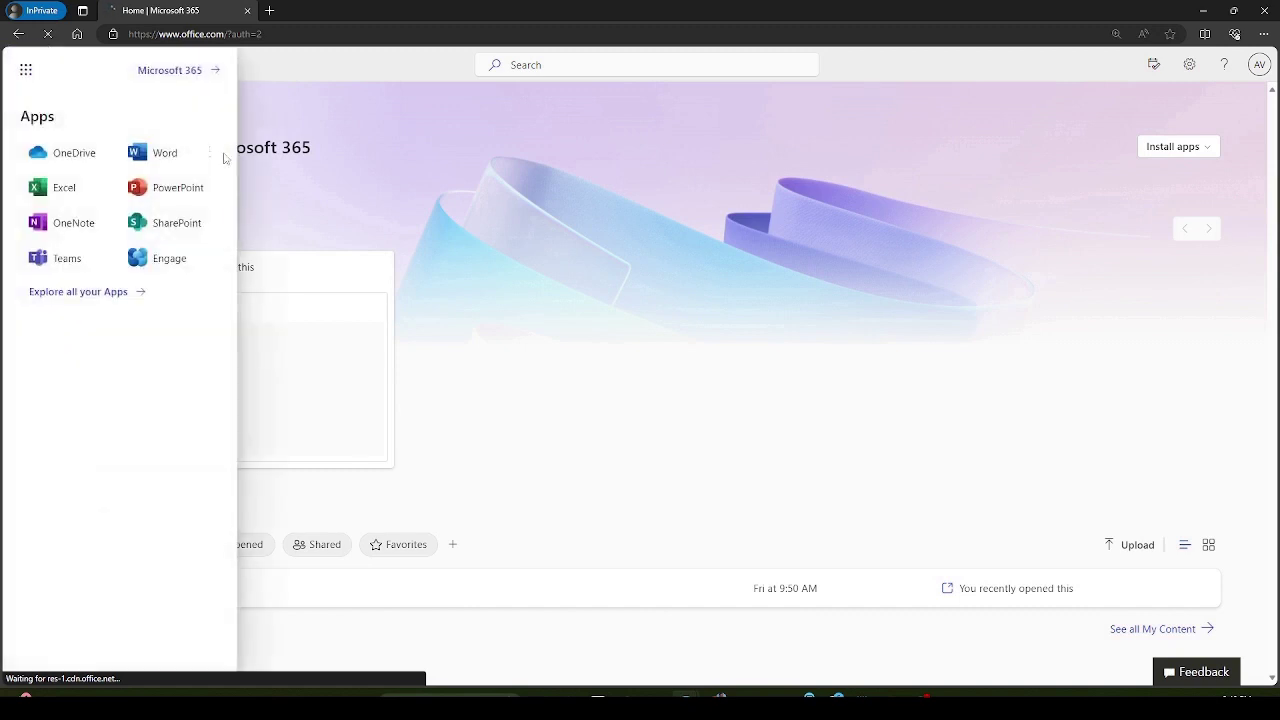
left_click(74, 292)
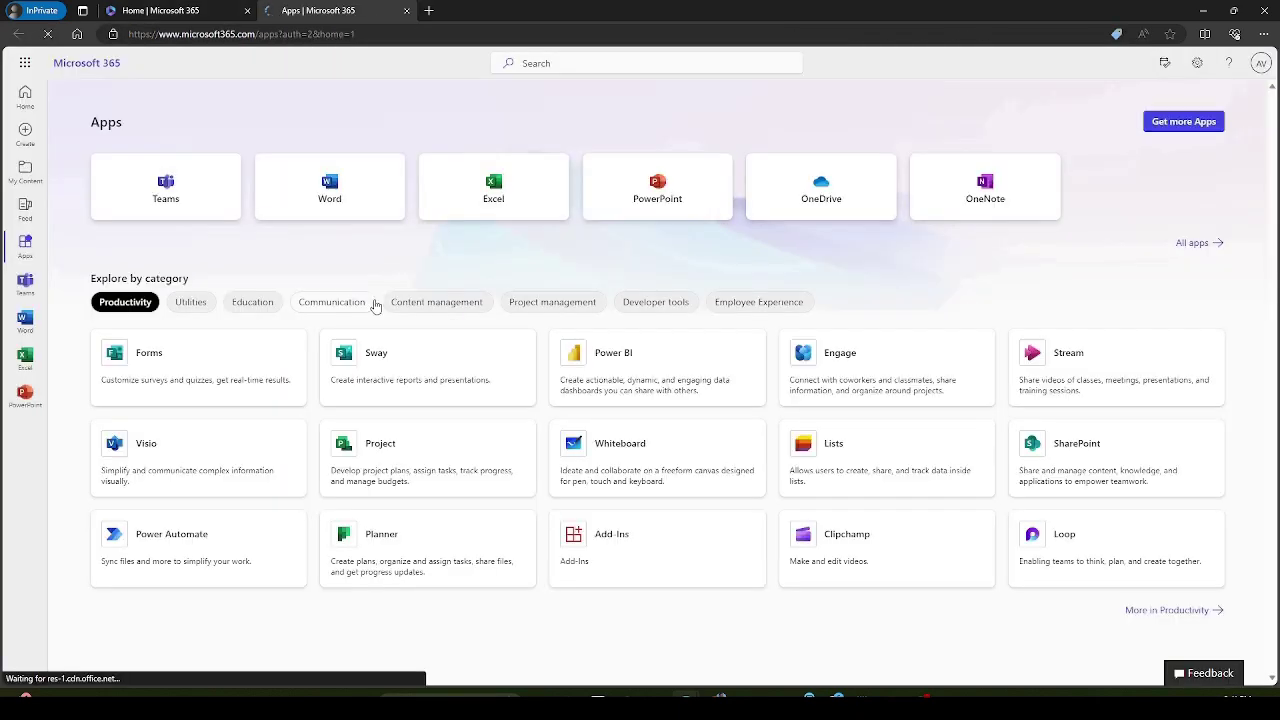
mouse_move(1190, 535)
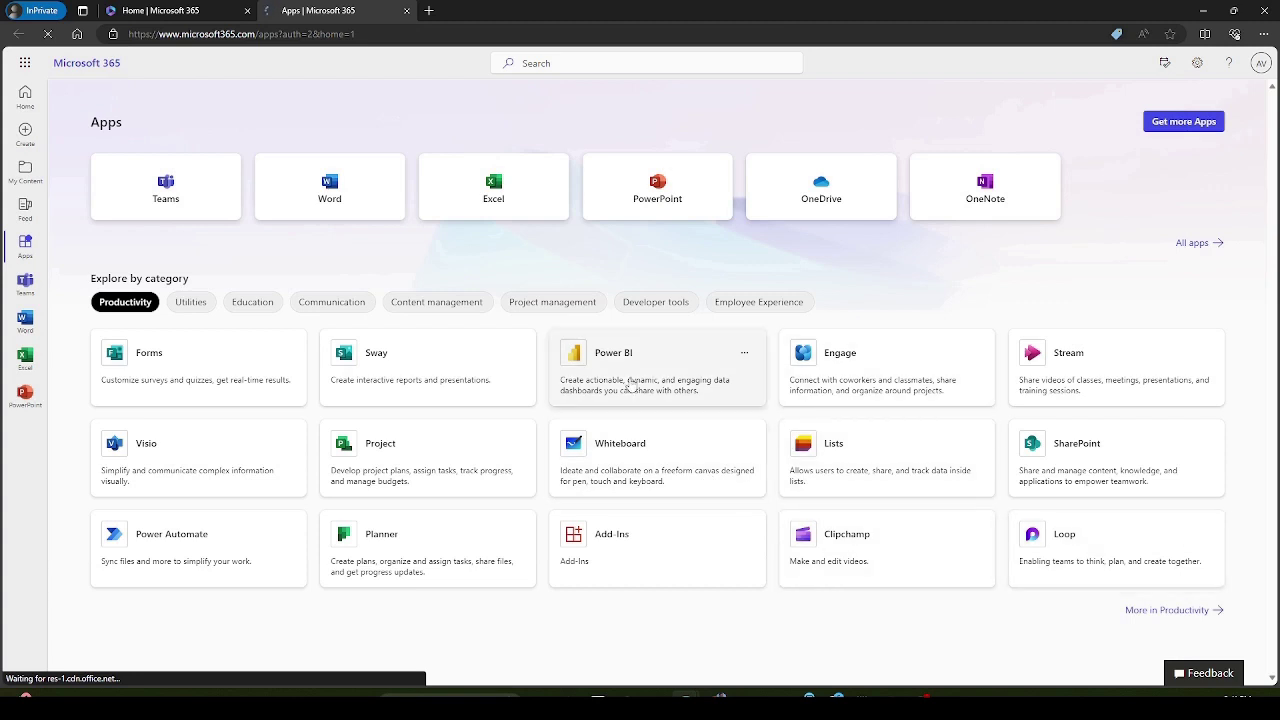
left_click(1205, 246)
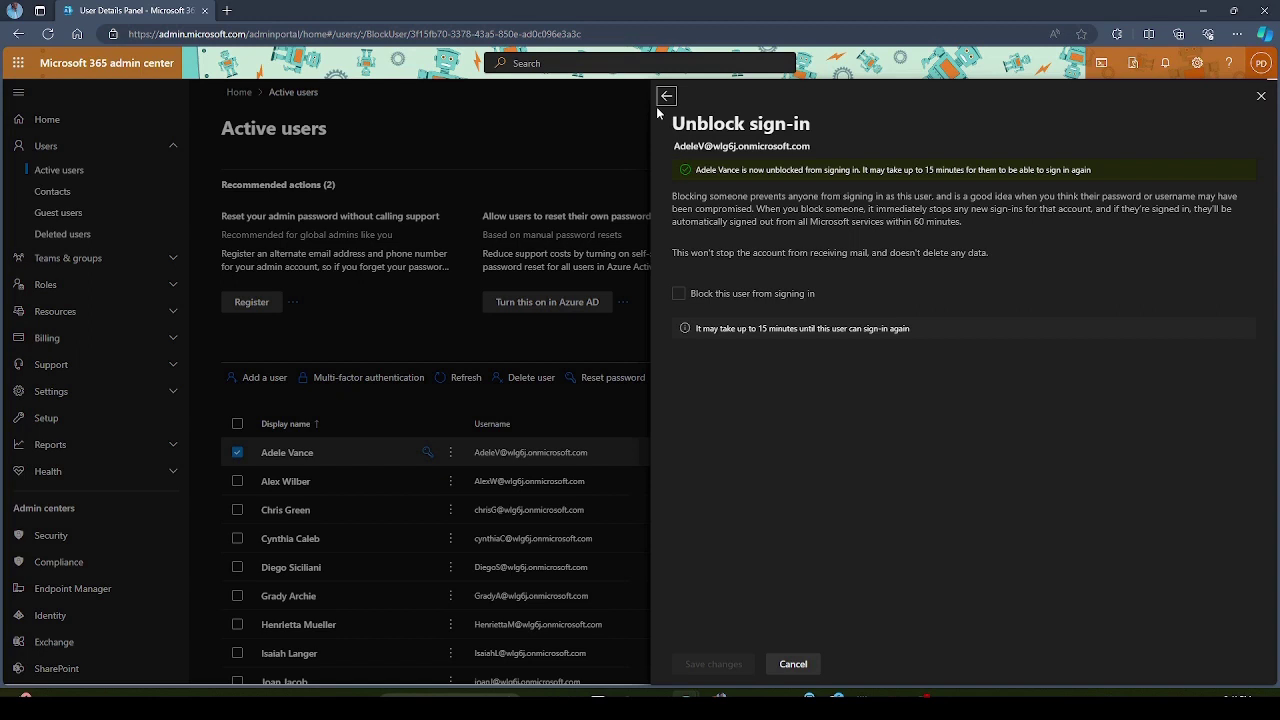
- Check the user's assigned licenses in the admin center, and view the admin account's app list for comparison
left_click(666, 96)
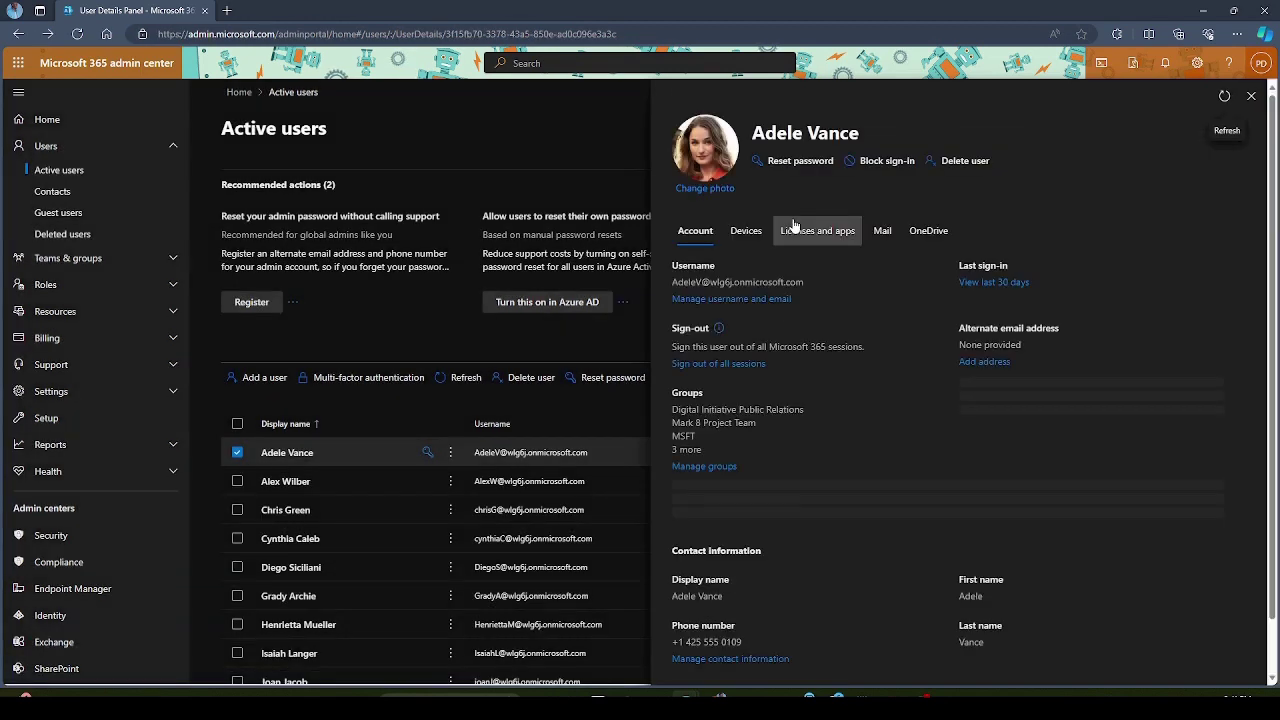
left_click(819, 242)
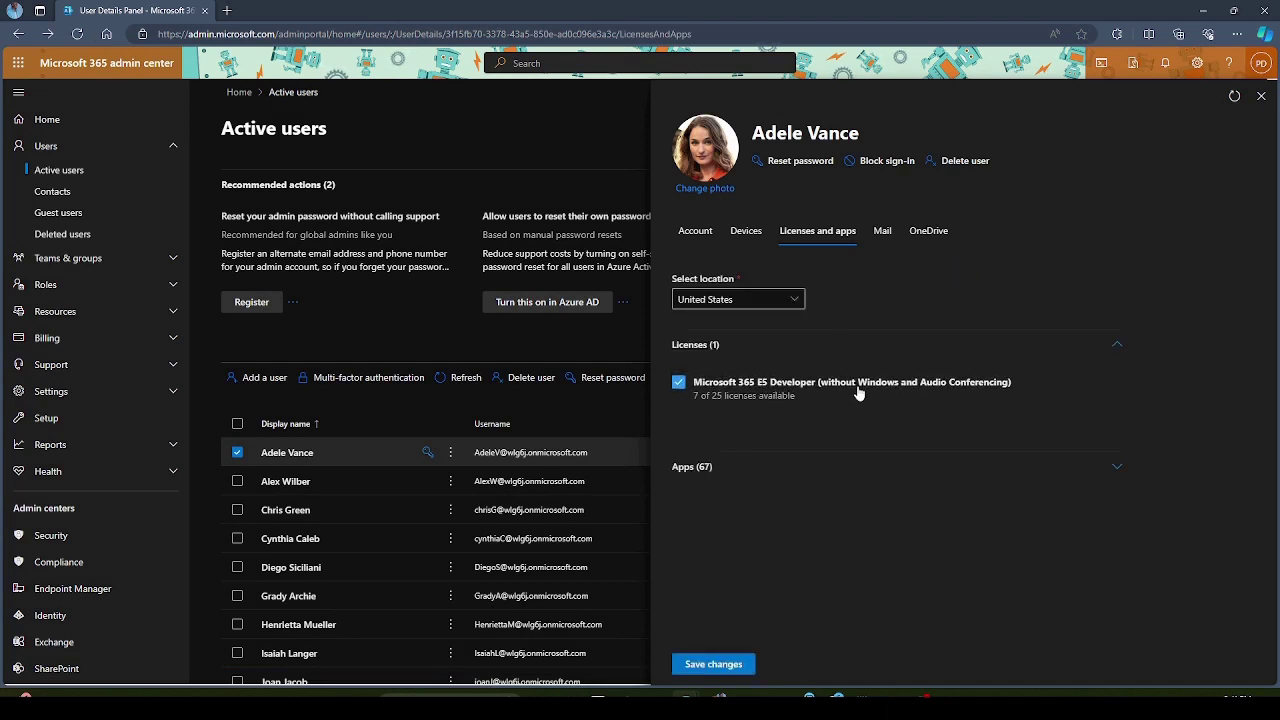
left_click(1261, 96)
left_click(18, 62)
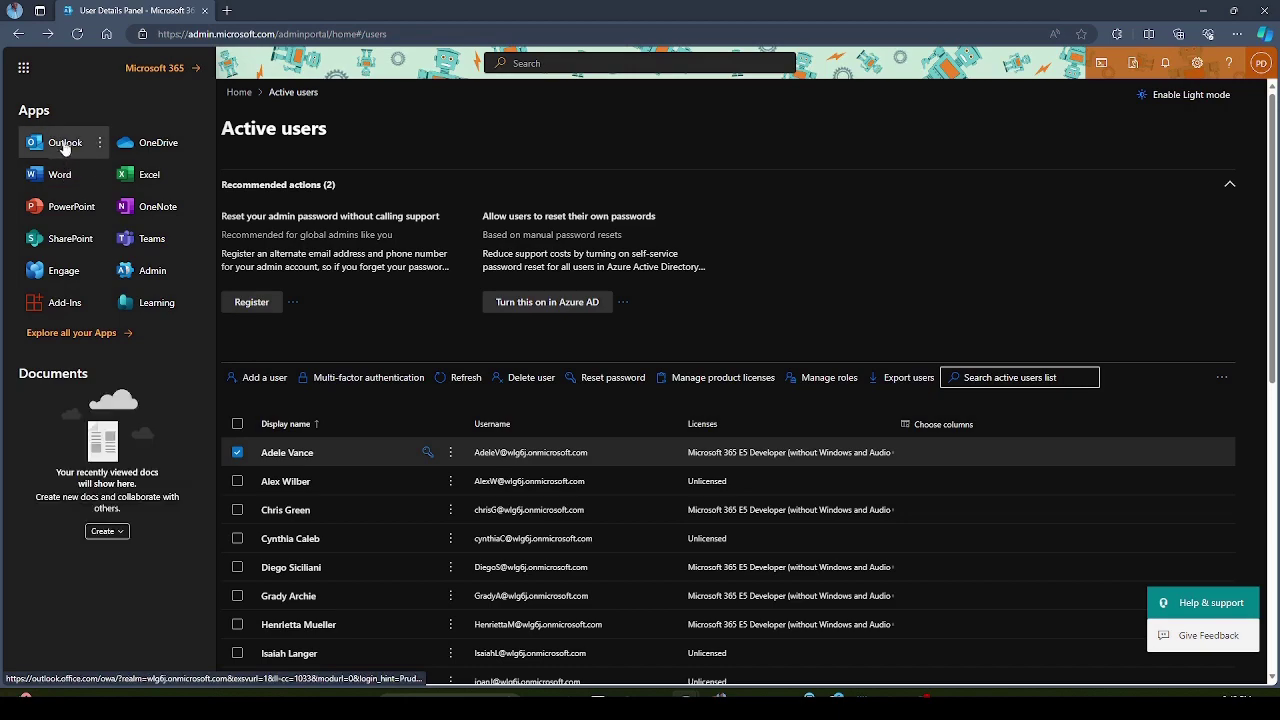
left_click(723, 137)
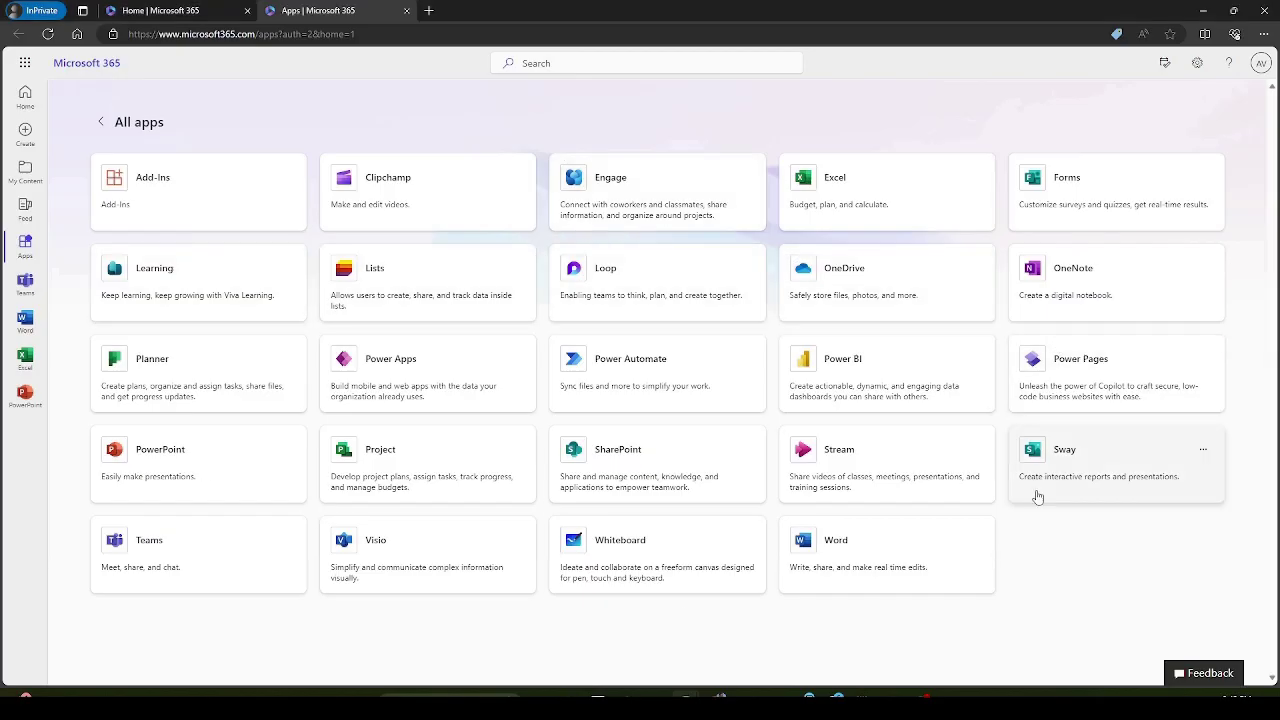
- Open Outlook on the web in a new InPrivate tab, examine the page details and refresh the application
left_click(428, 10)
type("outlook")
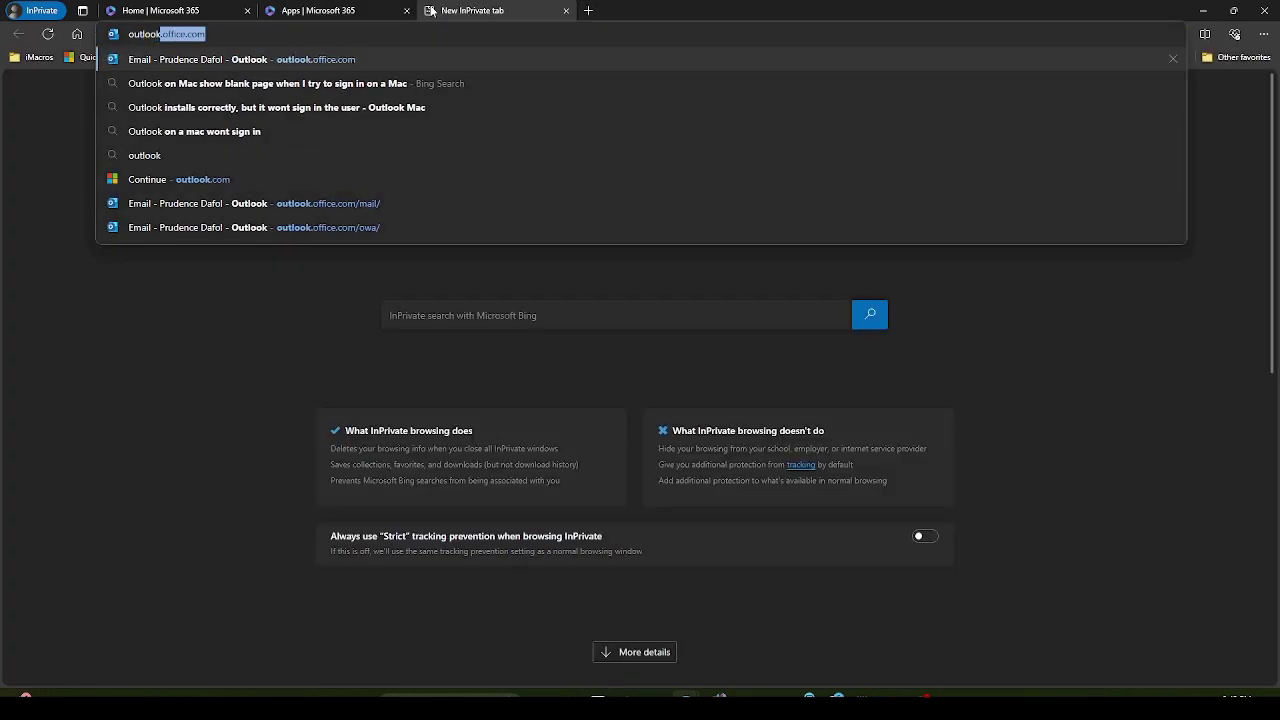
key("Return")
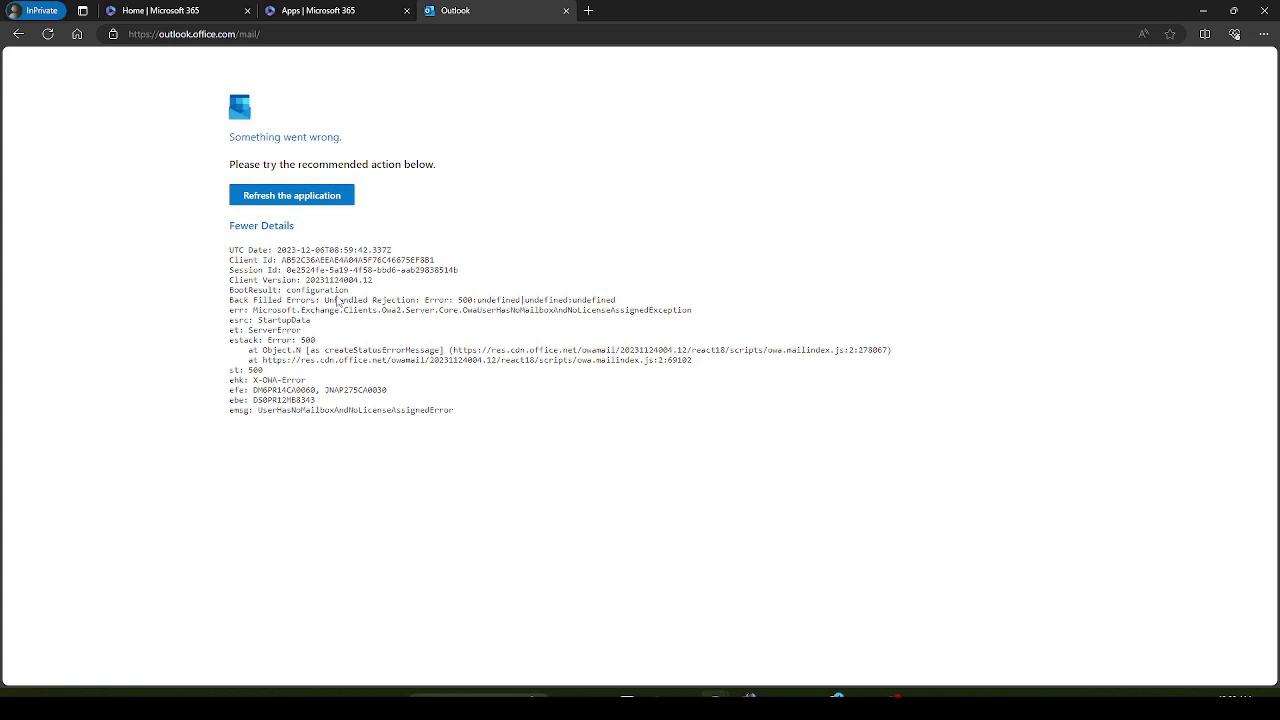
left_click(216, 274)
left_click(223, 287)
left_click(285, 197)
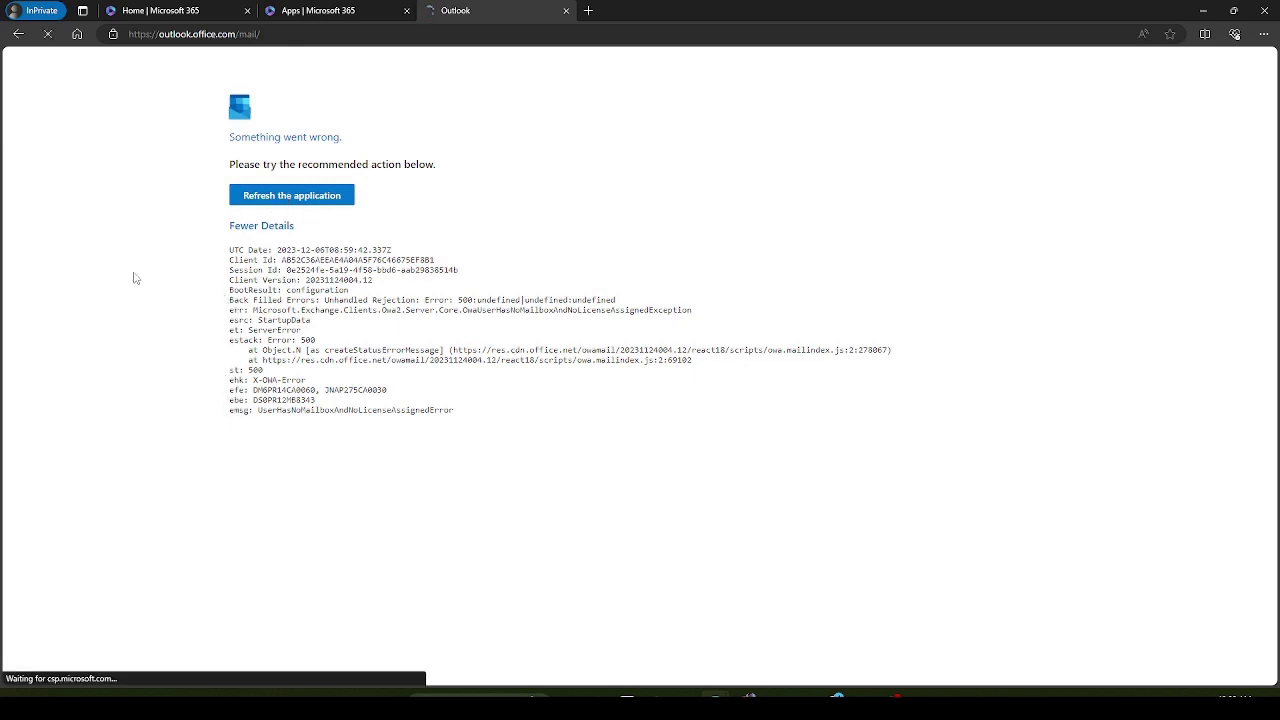
- Refresh the Outlook application and search the web for "error 500" in a new InPrivate tab
left_click(265, 196)
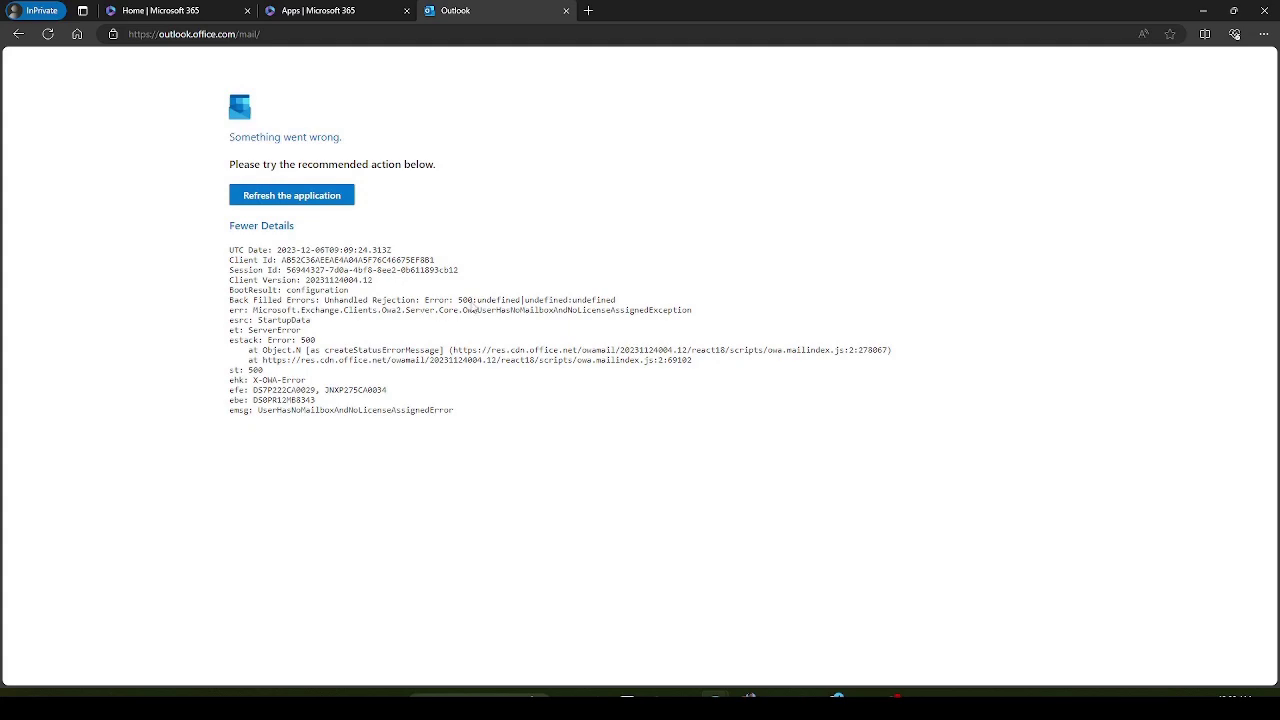
left_click(588, 10)
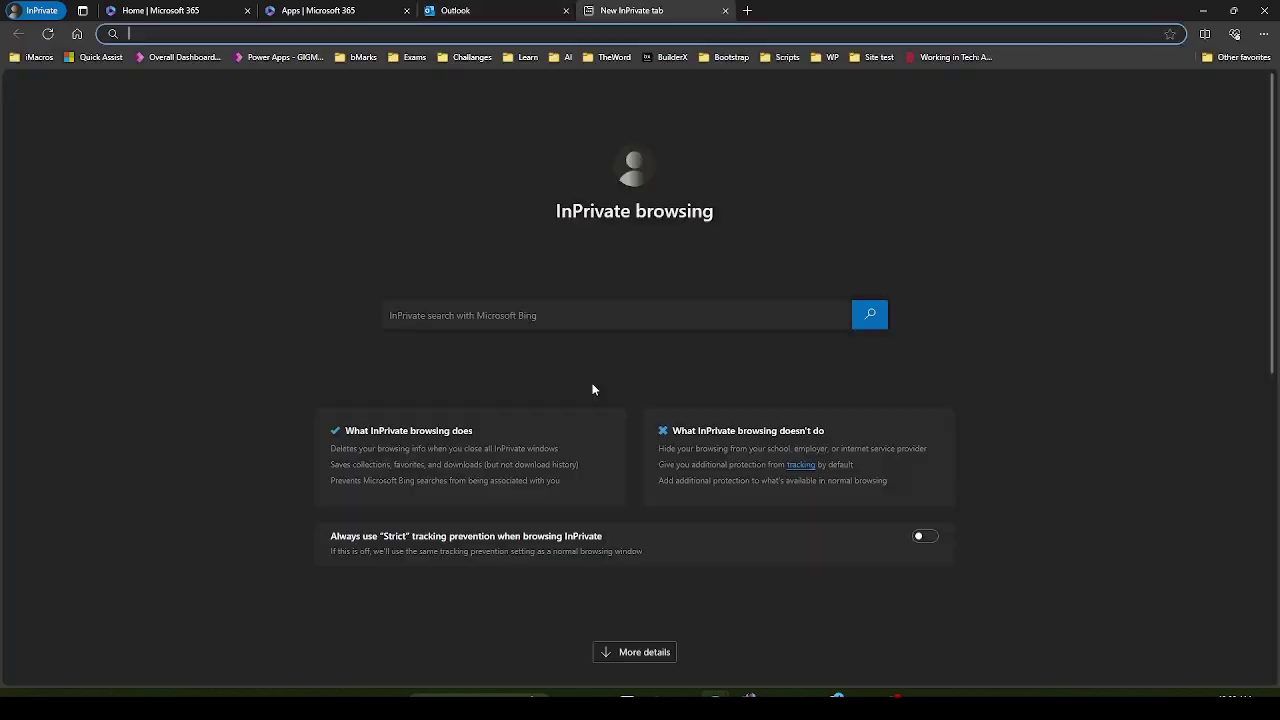
type("error 500")
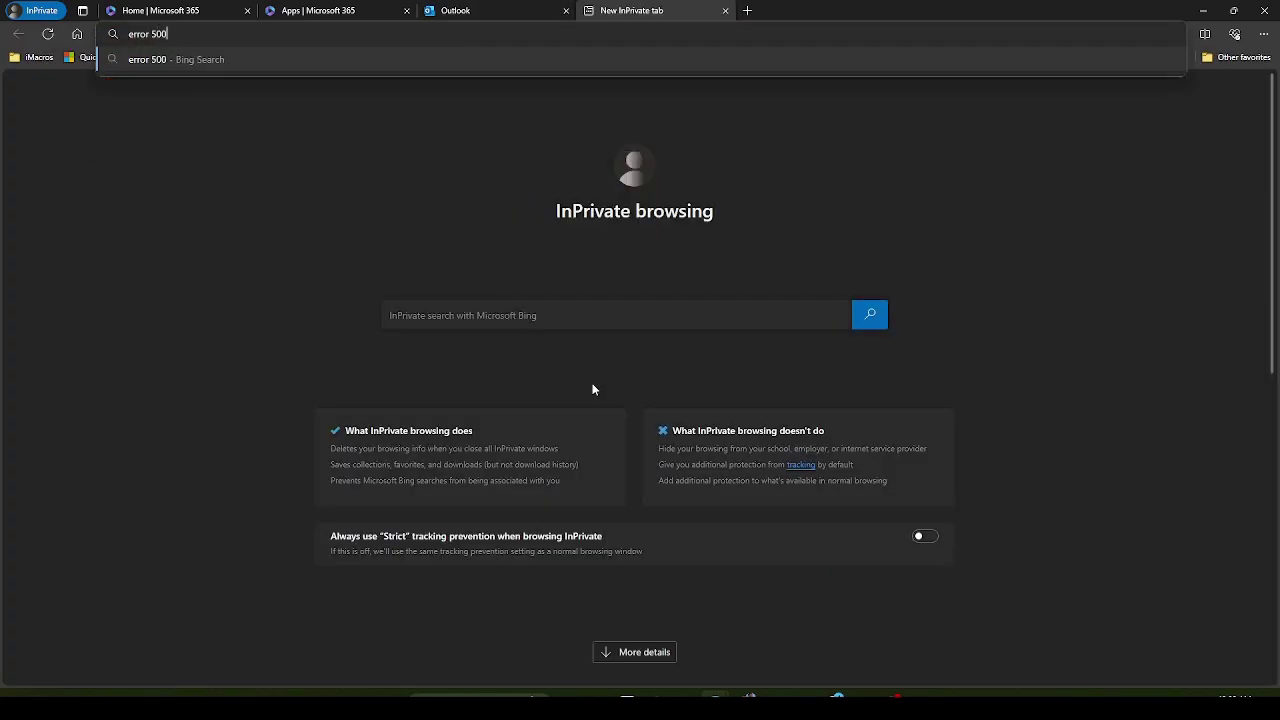
key("Return")
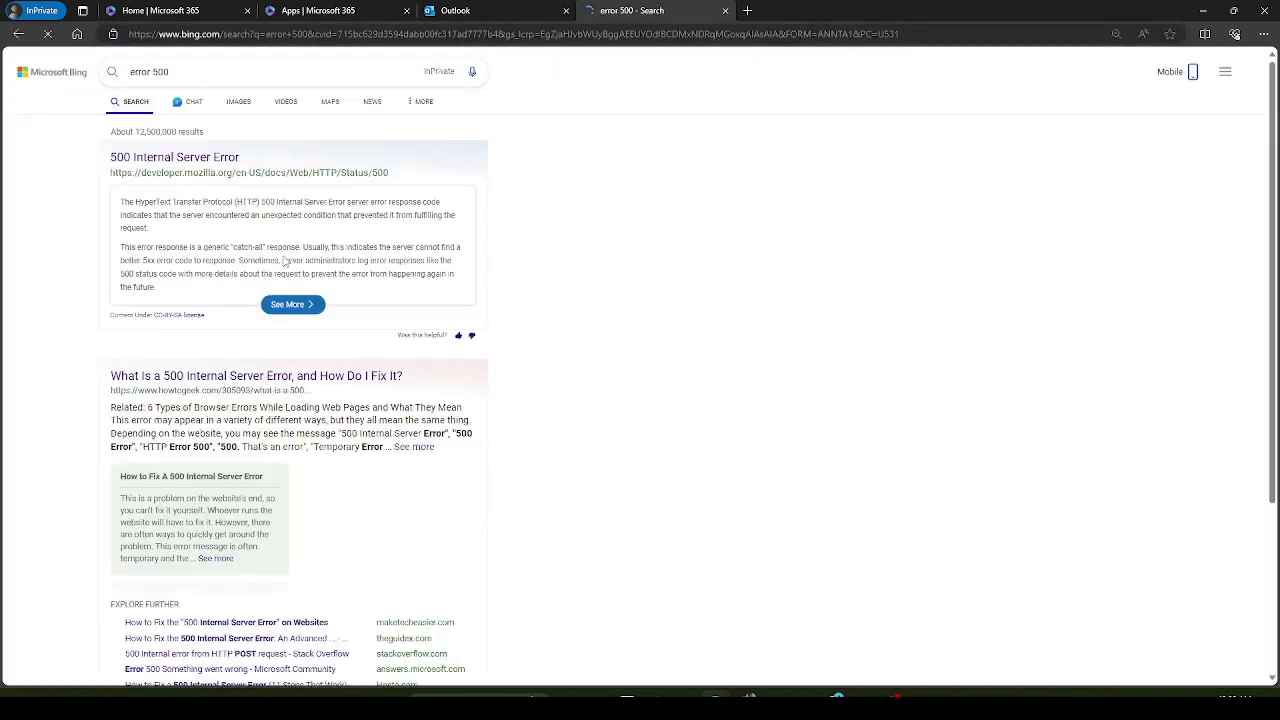
- Read the explanation of the 500 Internal Server Error in the search results and close the search tab
key("ctrl+plus")
key("ctrl+plus")
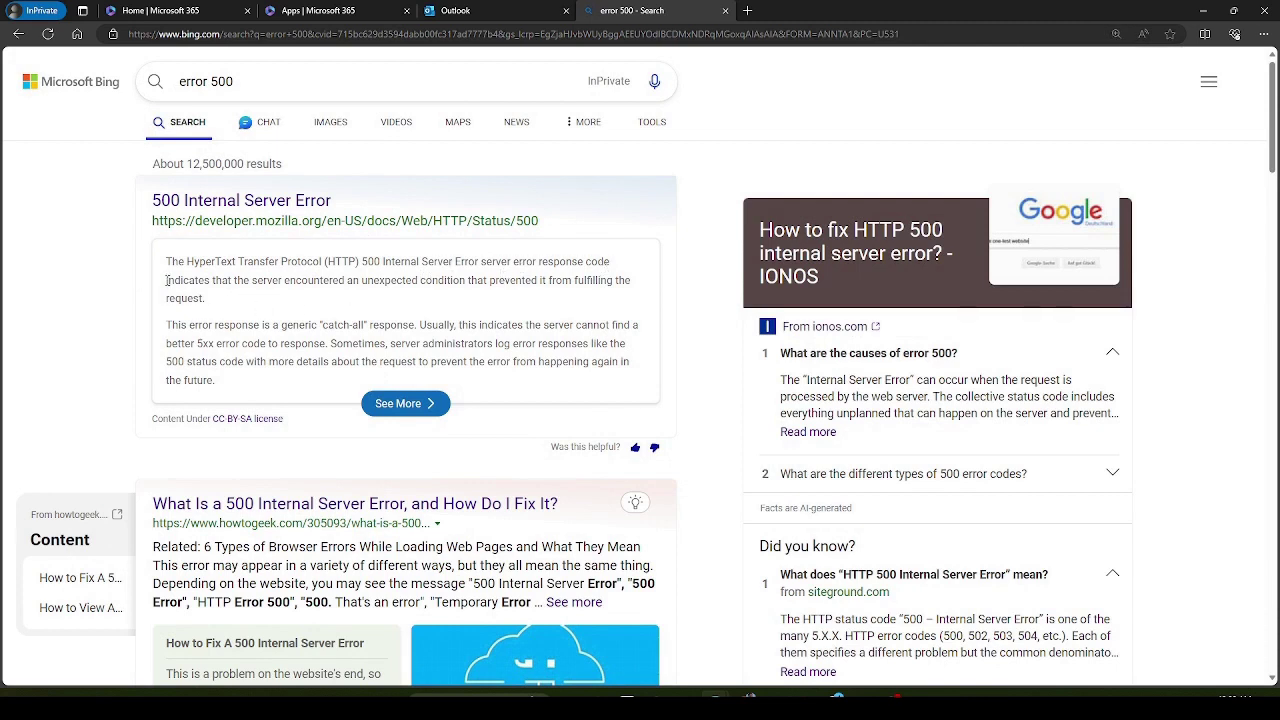
left_click_drag(166, 280, 236, 300)
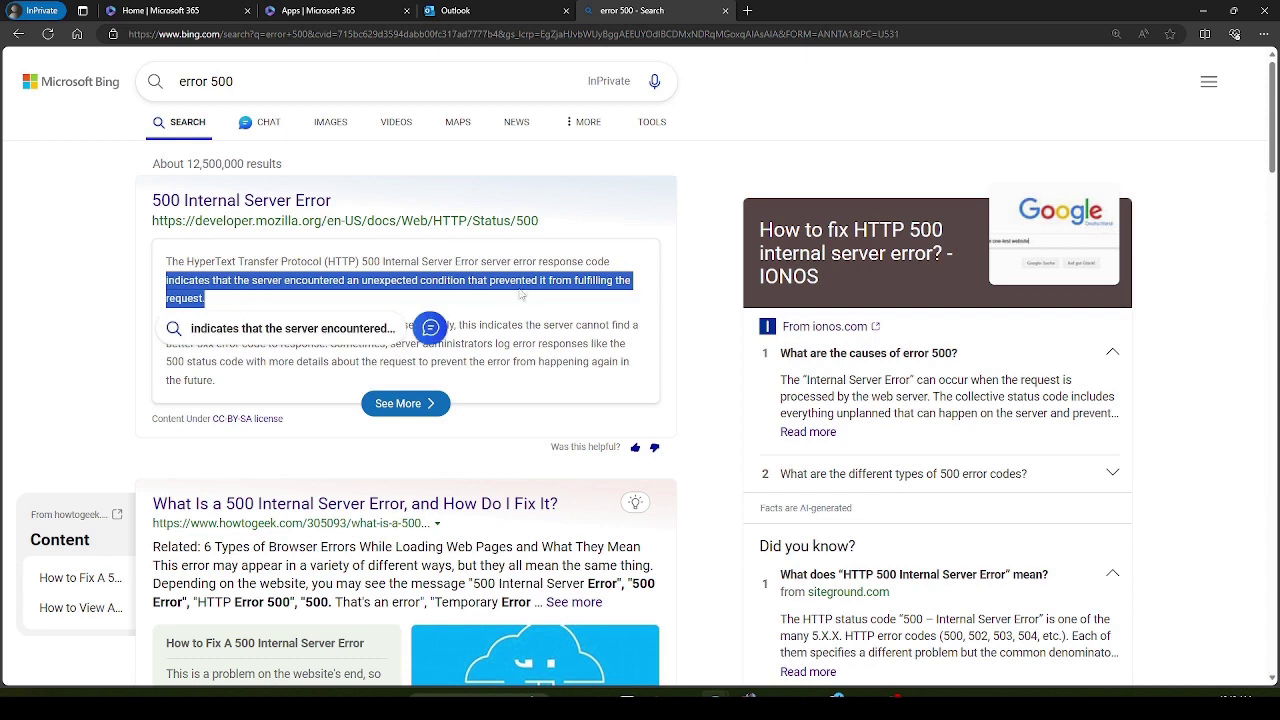
left_click(55, 320)
key("ctrl+minus")
key("ctrl+minus")
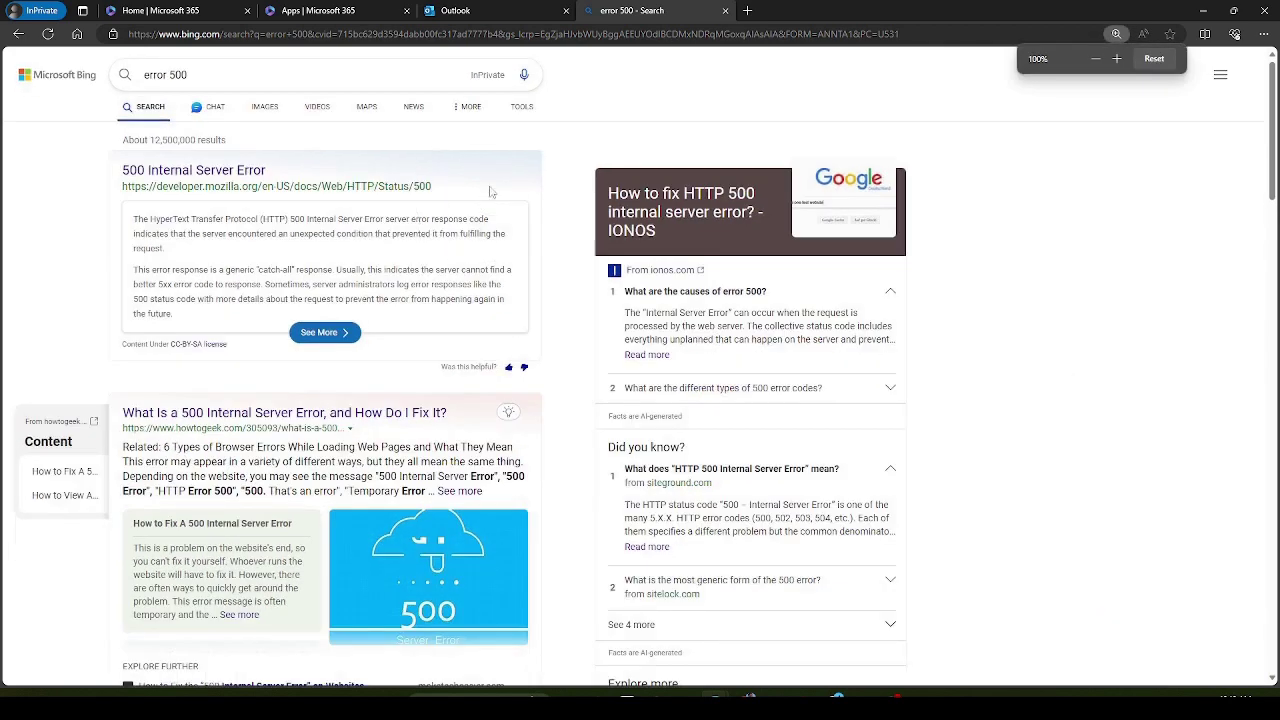
left_click(725, 11)
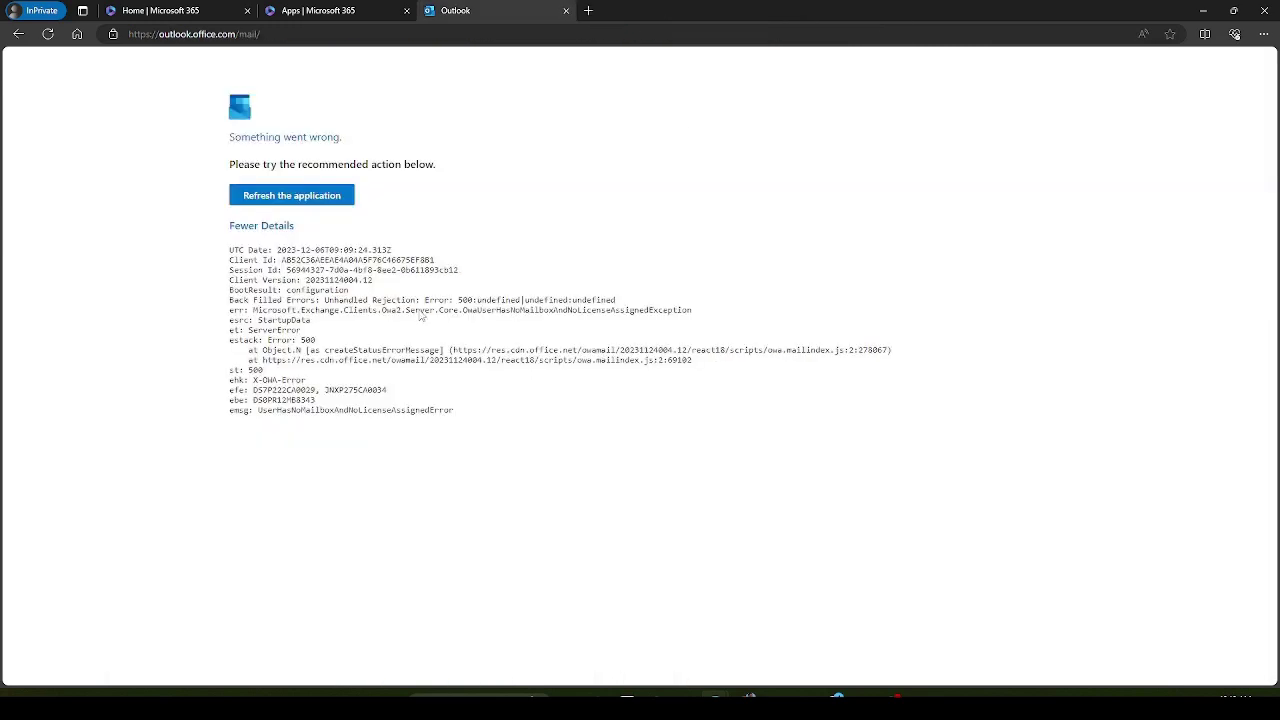
- Examine the error details on the Outlook page and refresh the application again
key("ctrl+plus")
key("ctrl+plus")
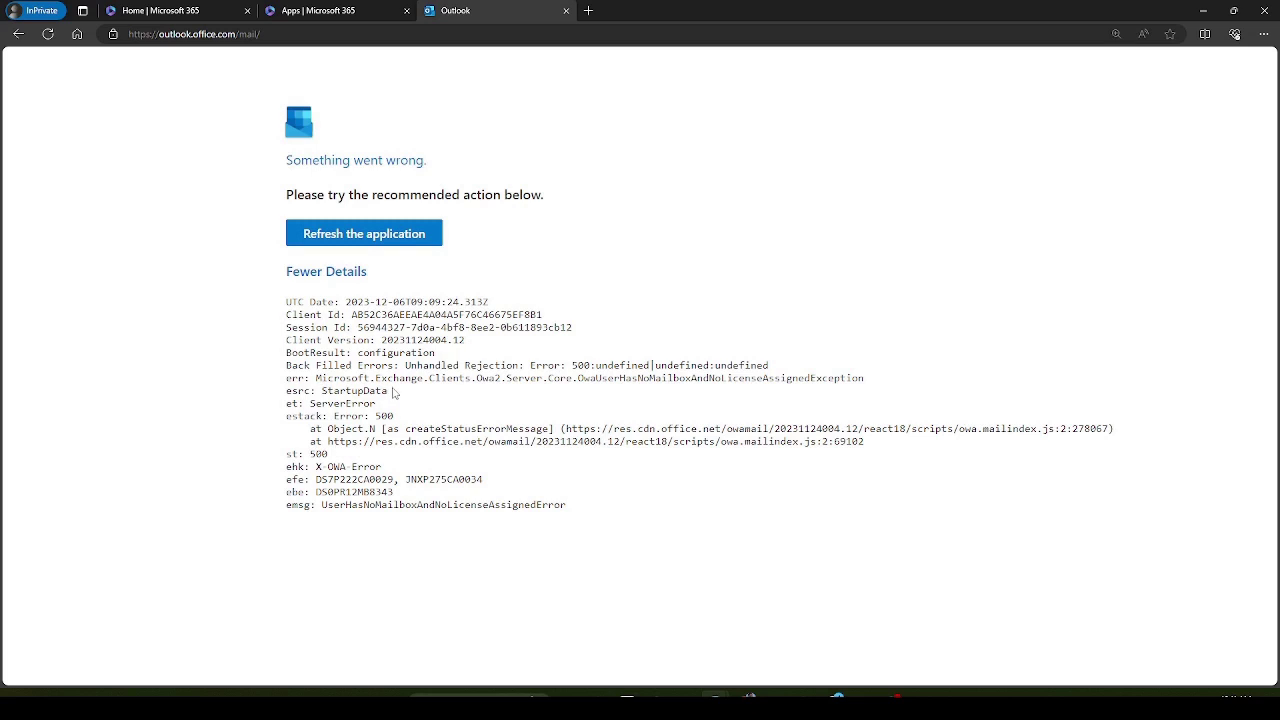
left_click(452, 388)
left_click(343, 235)
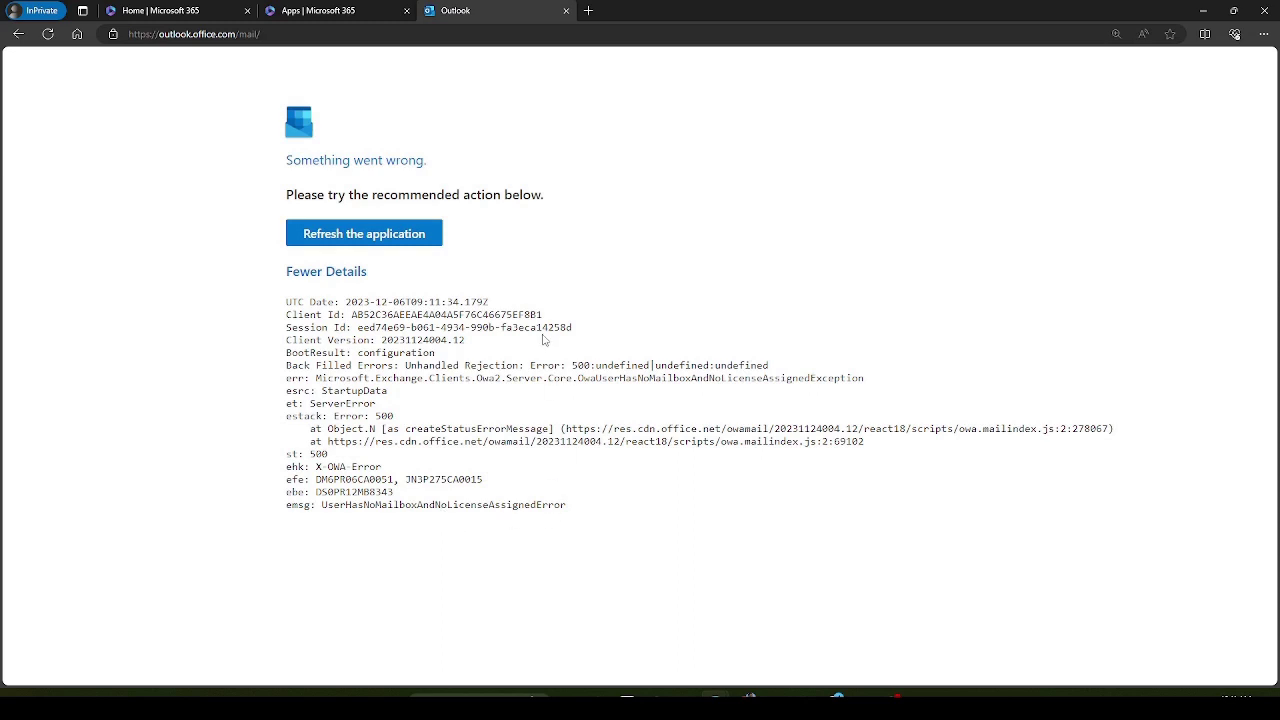
key("ctrl+minus")
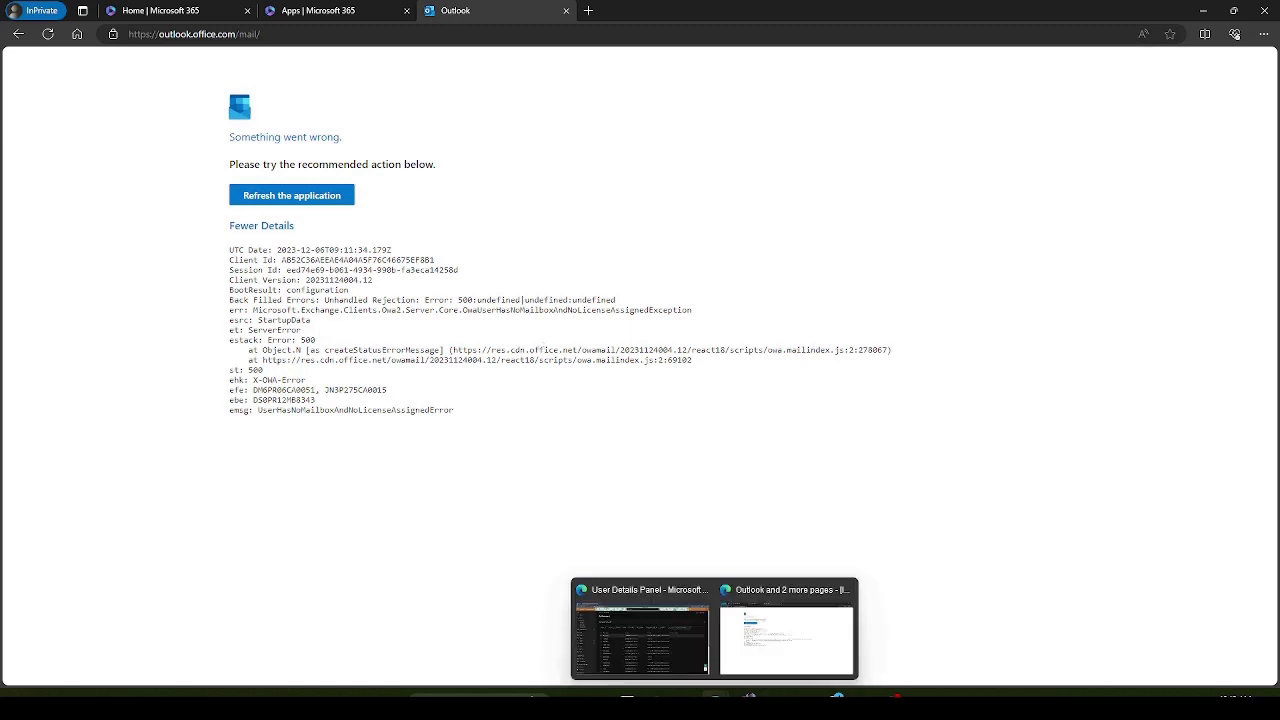
- Open the user's licenses and apps in the Microsoft 365 admin center and expand the list of apps
left_click(640, 628)
left_click(283, 316)
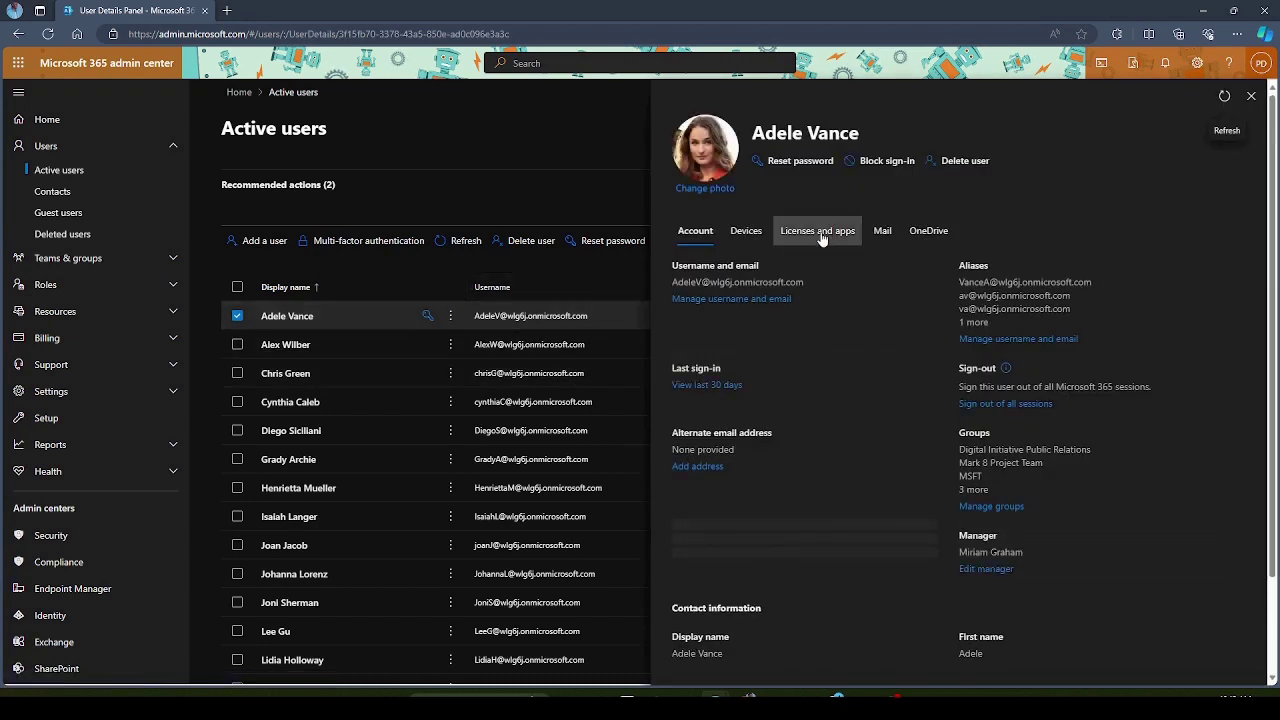
left_click(824, 236)
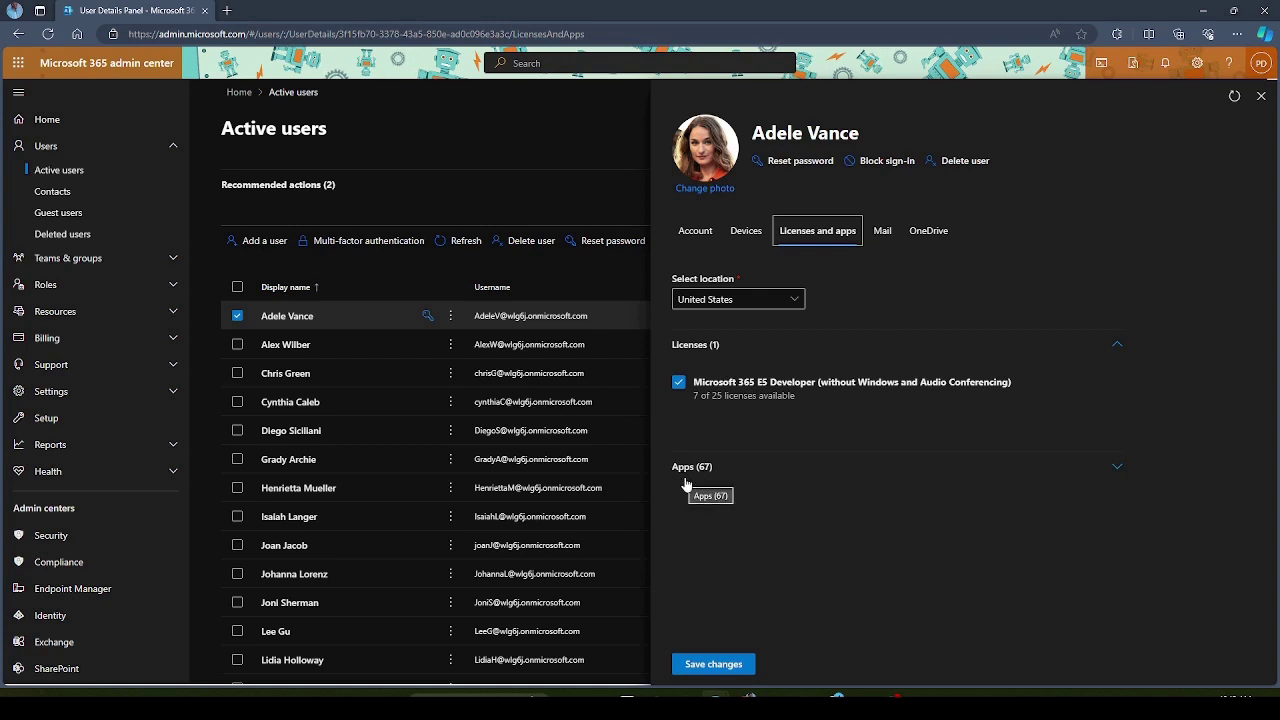
left_click(1115, 470)
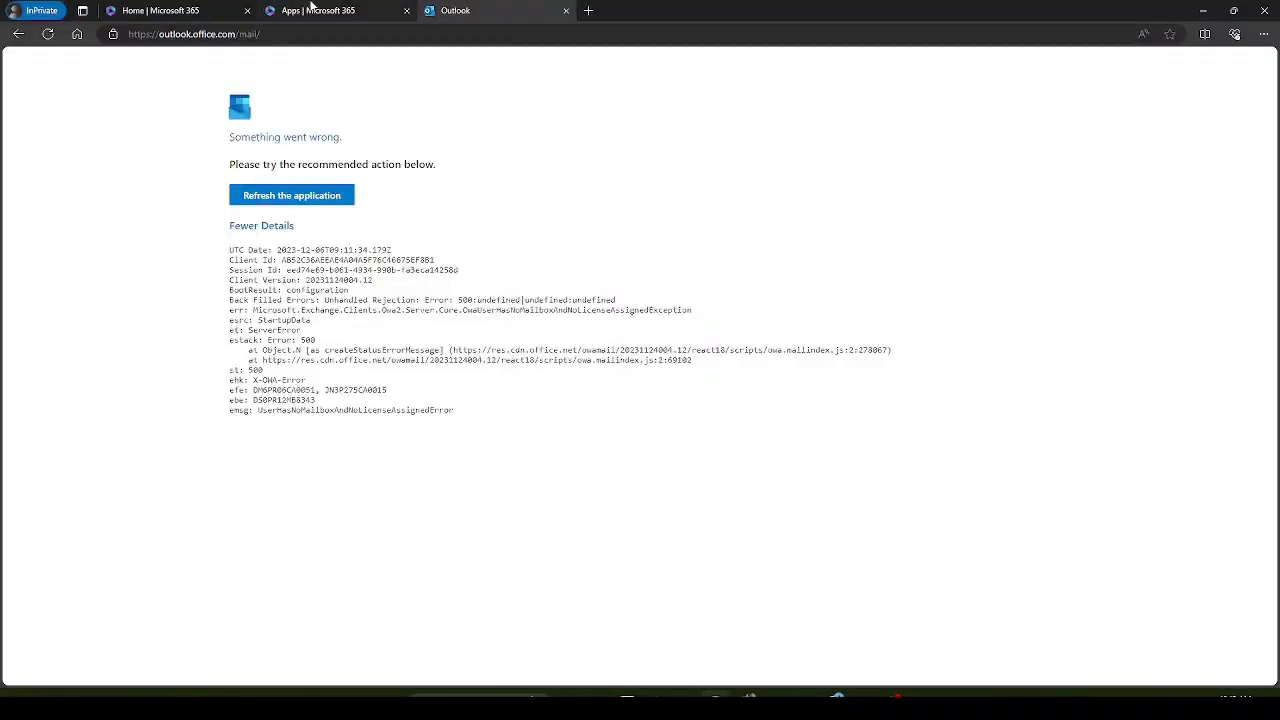
- Check the user's All apps page in the InPrivate window for the calendar and people apps using find on page
left_click(311, 10)
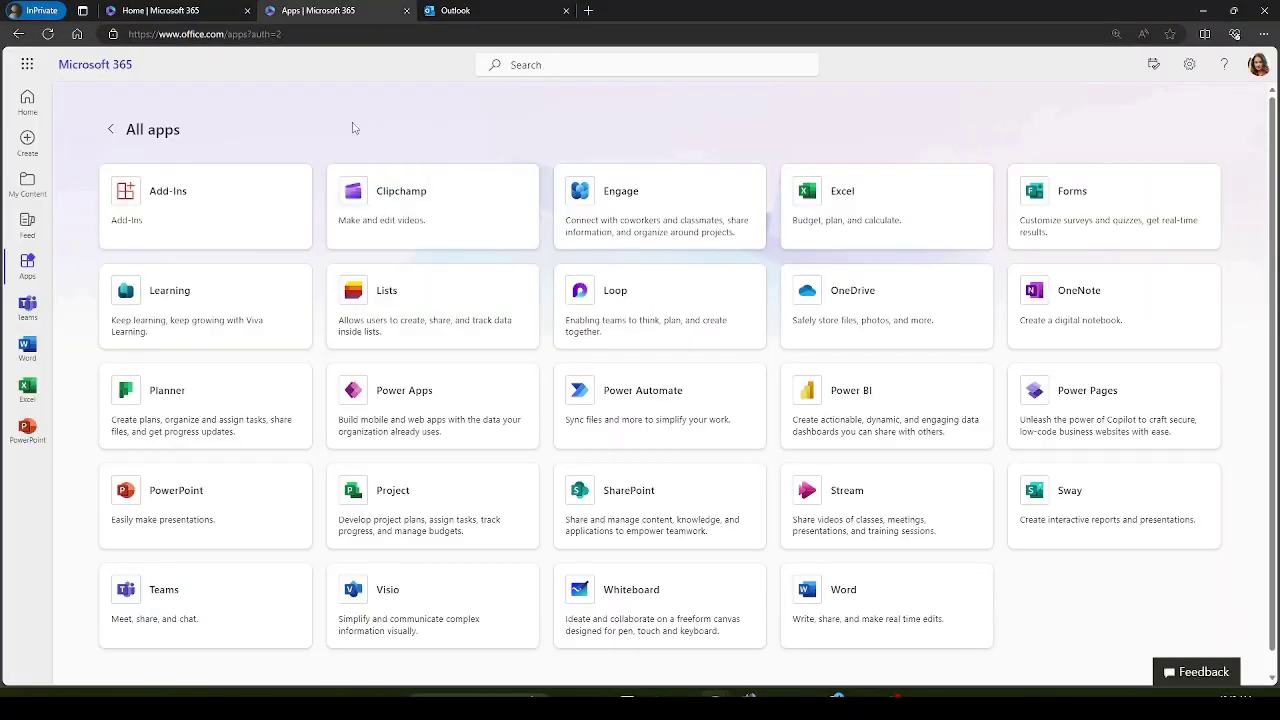
left_click(486, 10)
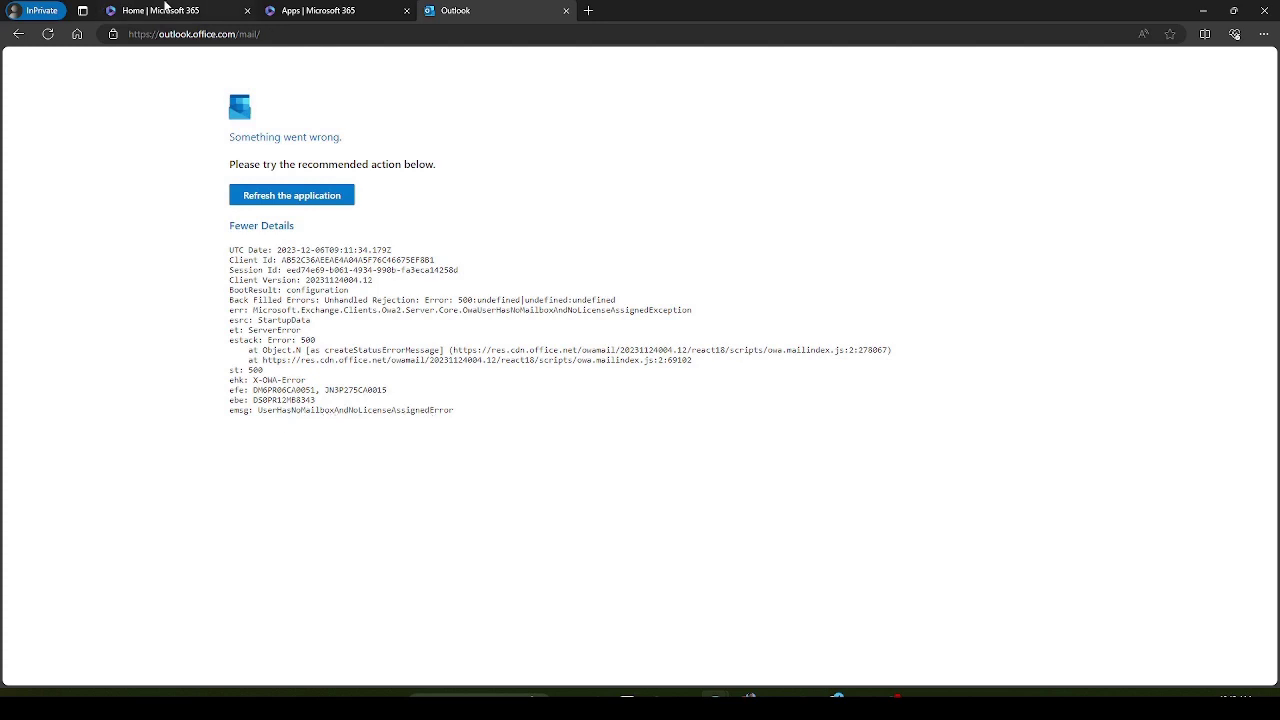
left_click(297, 10)
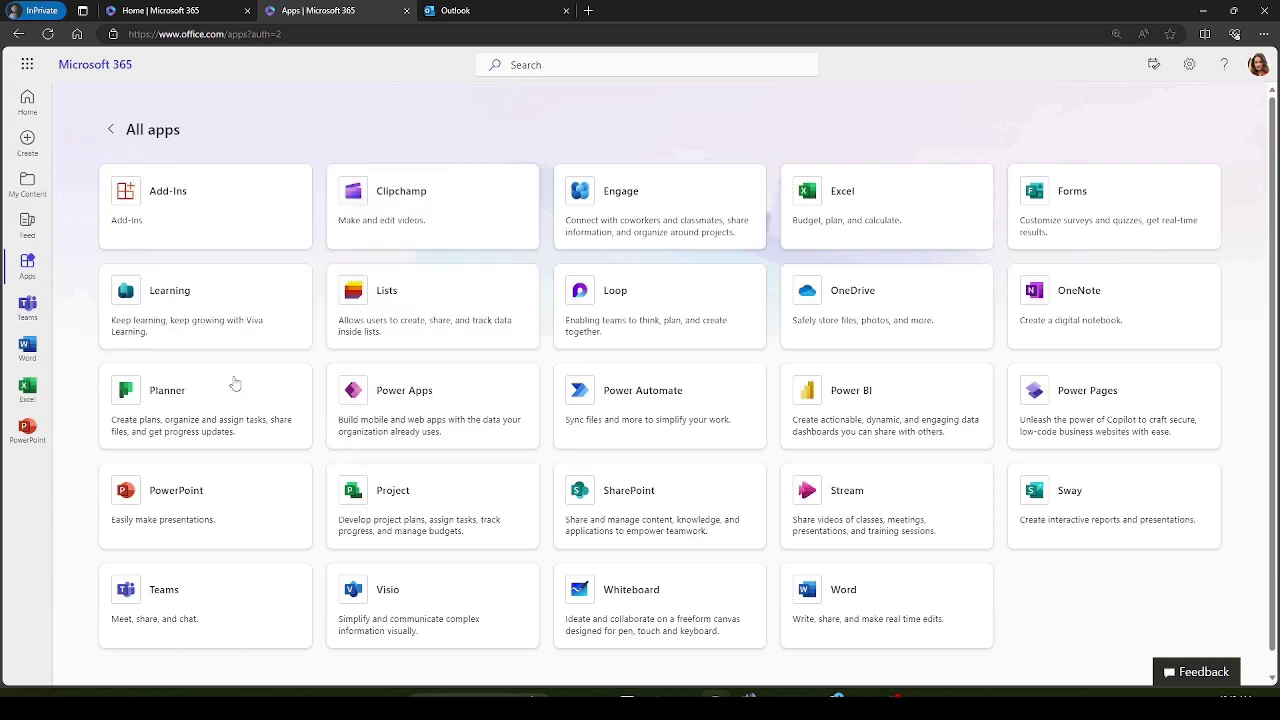
scroll(880, 400, "down", 1)
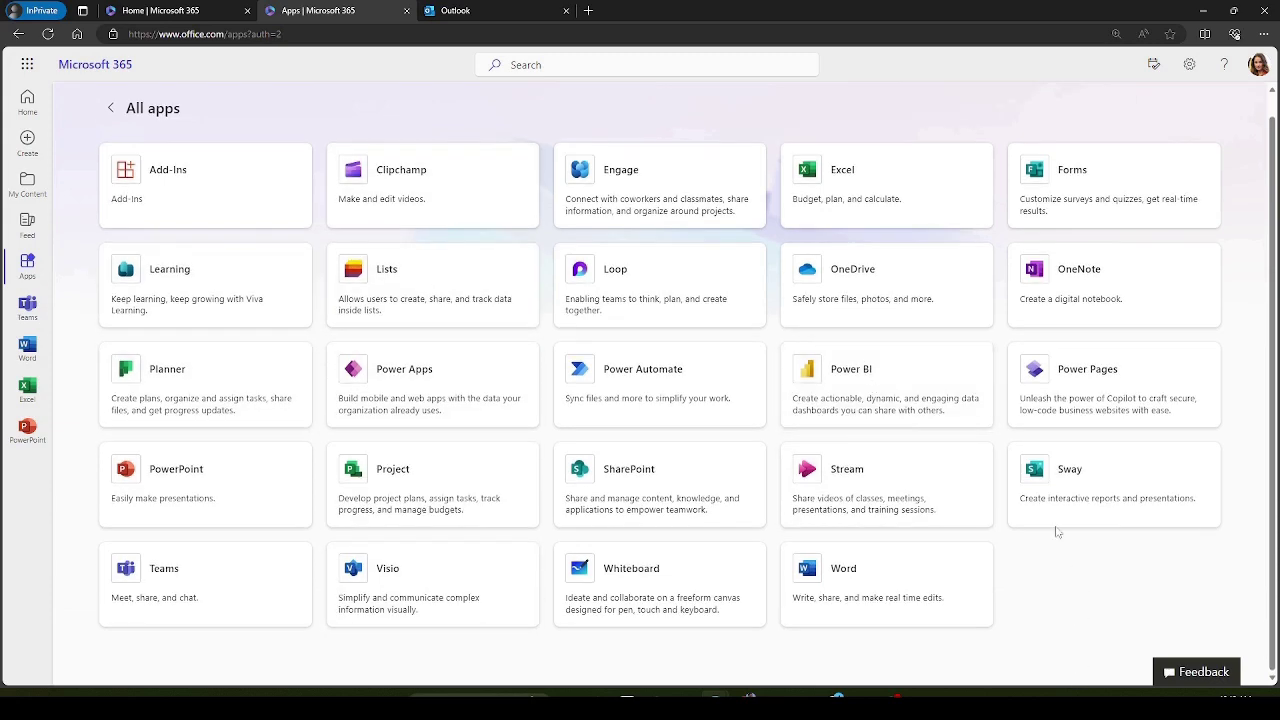
scroll(734, 360, "up", 1)
key("ctrl+f")
type("cale")
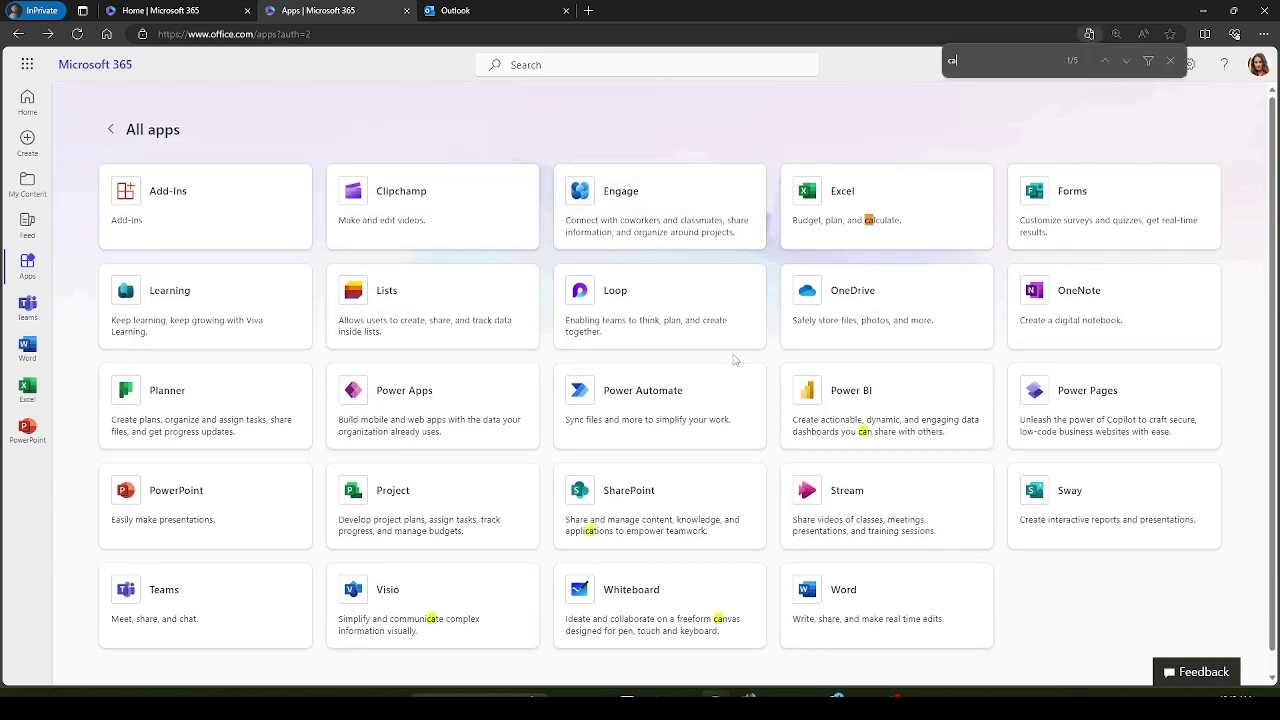
key("BackSpace")
key("BackSpace")
key("BackSpace")
key("BackSpace")
key("BackSpace")
type("peop")
key("Escape")
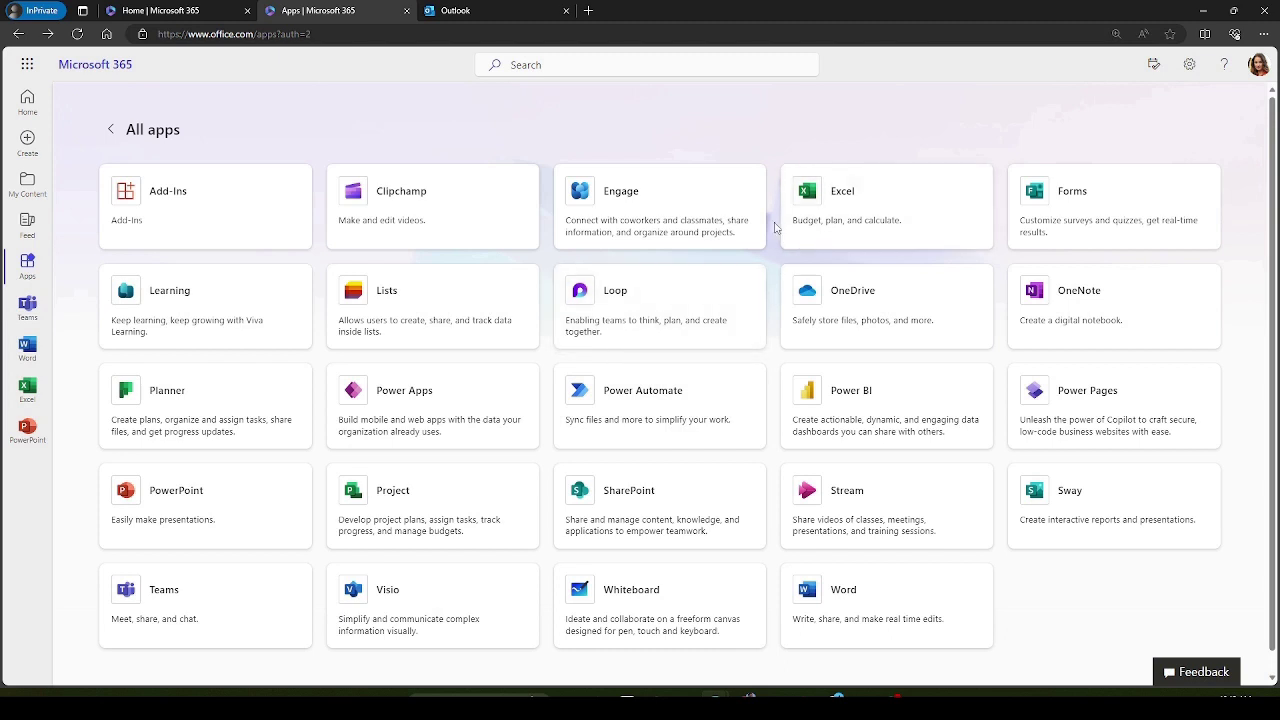
left_click(474, 9)
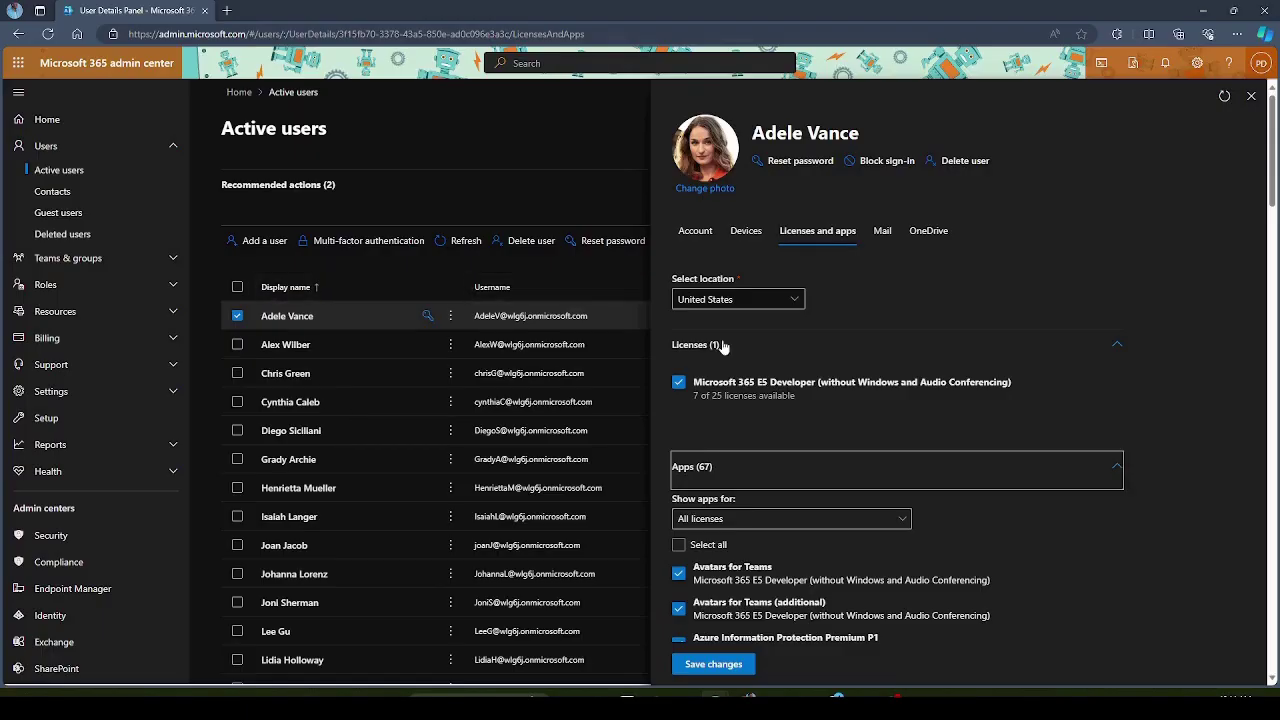
- Enable the Exchange Online (Plan 2) app for the user in the admin center and save the changes
scroll(835, 340, "down", 10)
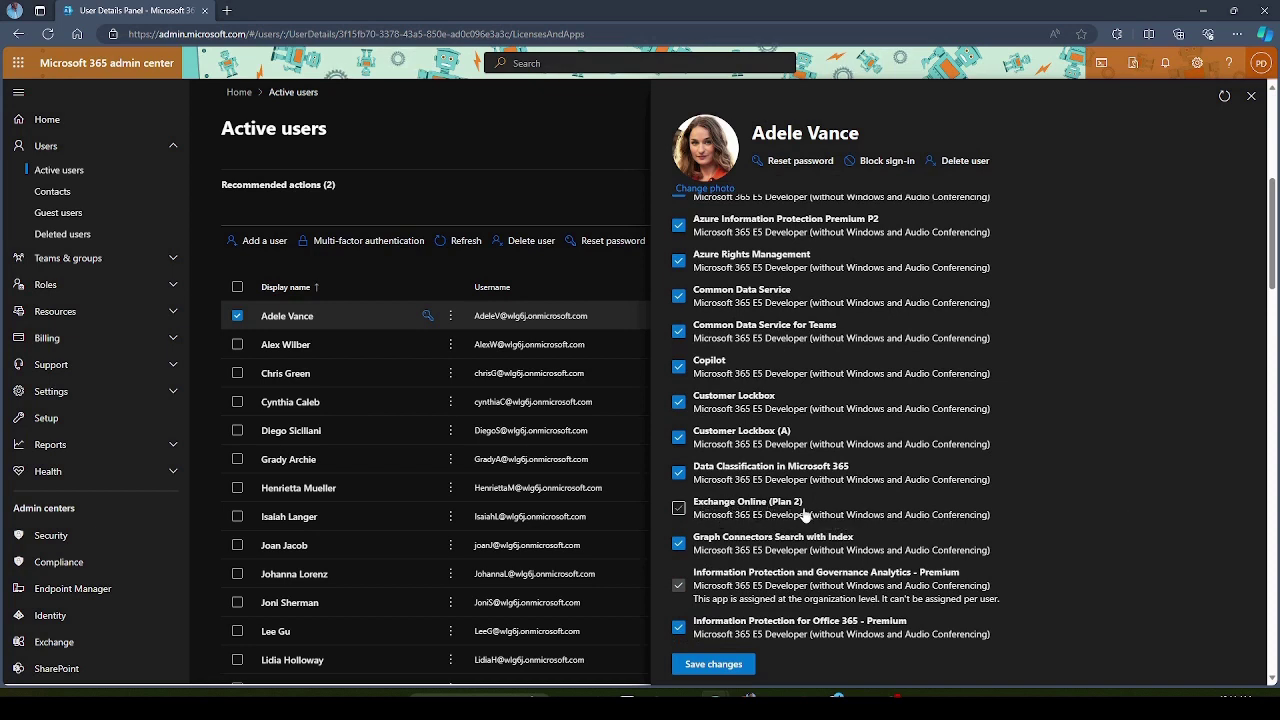
left_click(679, 508)
left_click(724, 664)
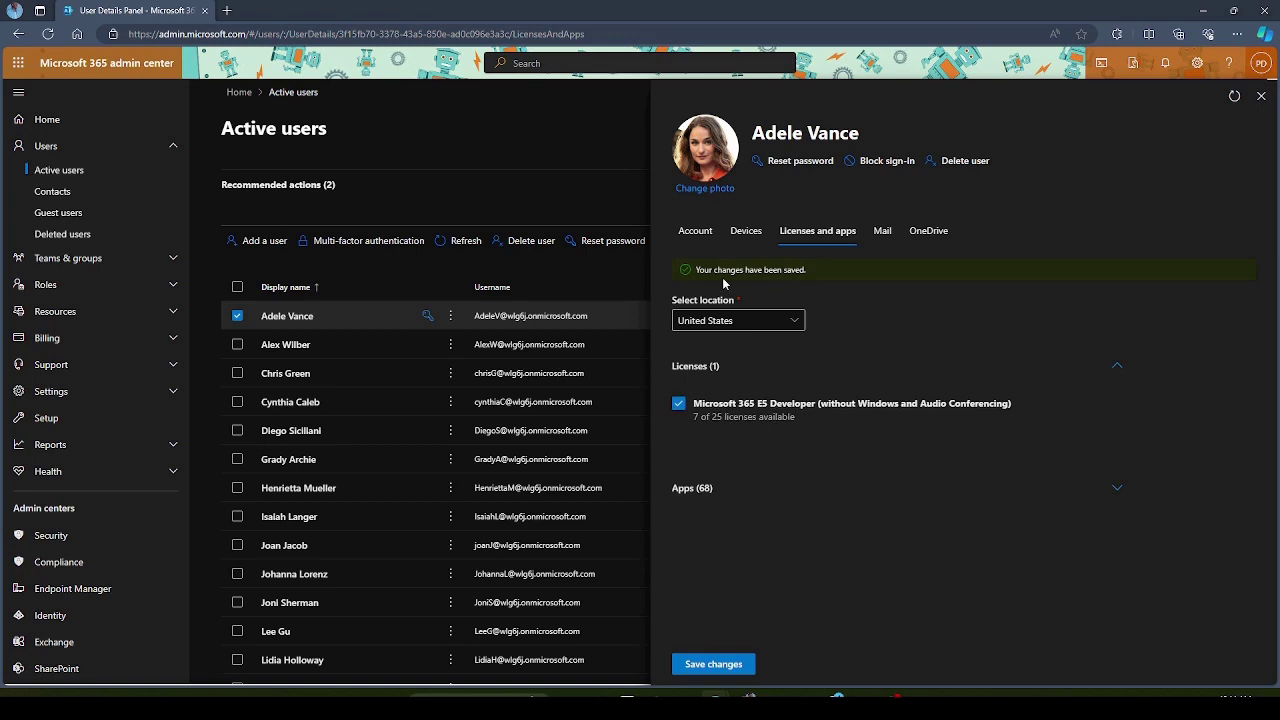
- Expand the user's app list again, review the remaining unassigned apps and select Microsoft Defender for Office 365 (Plan 2)
left_click(1121, 489)
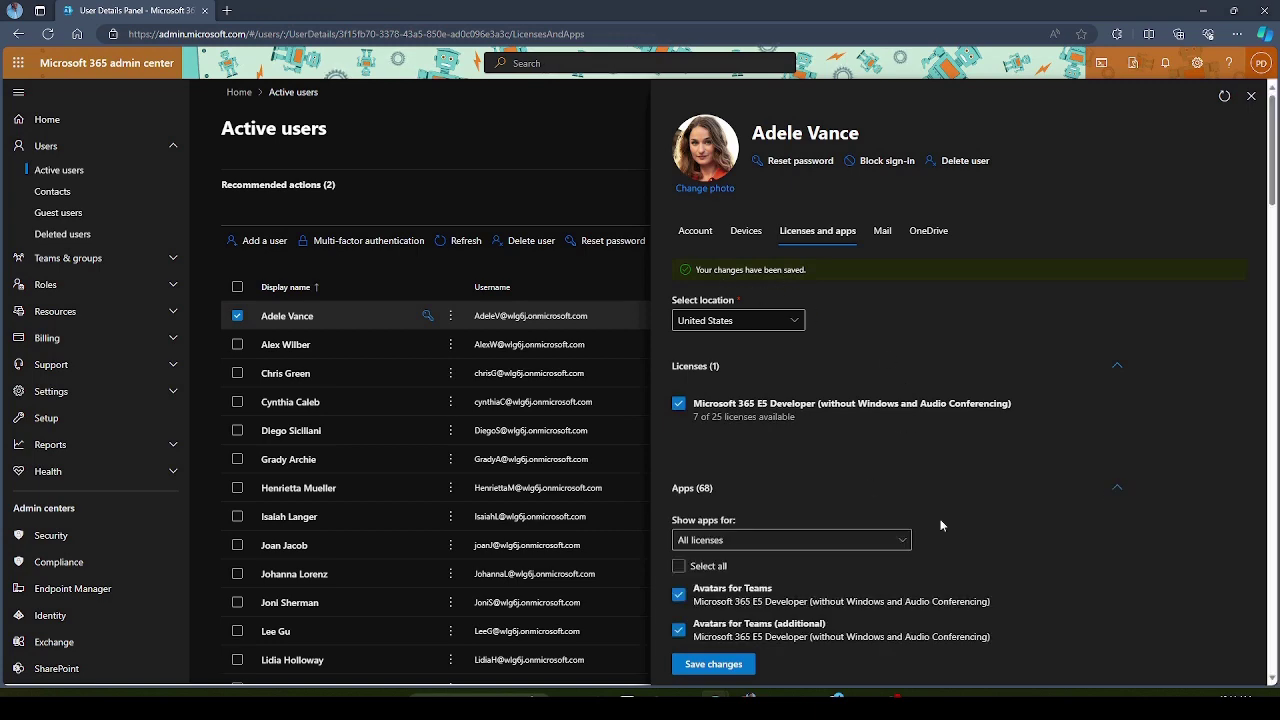
scroll(931, 511, "down", 10)
scroll(931, 517, "down", 5)
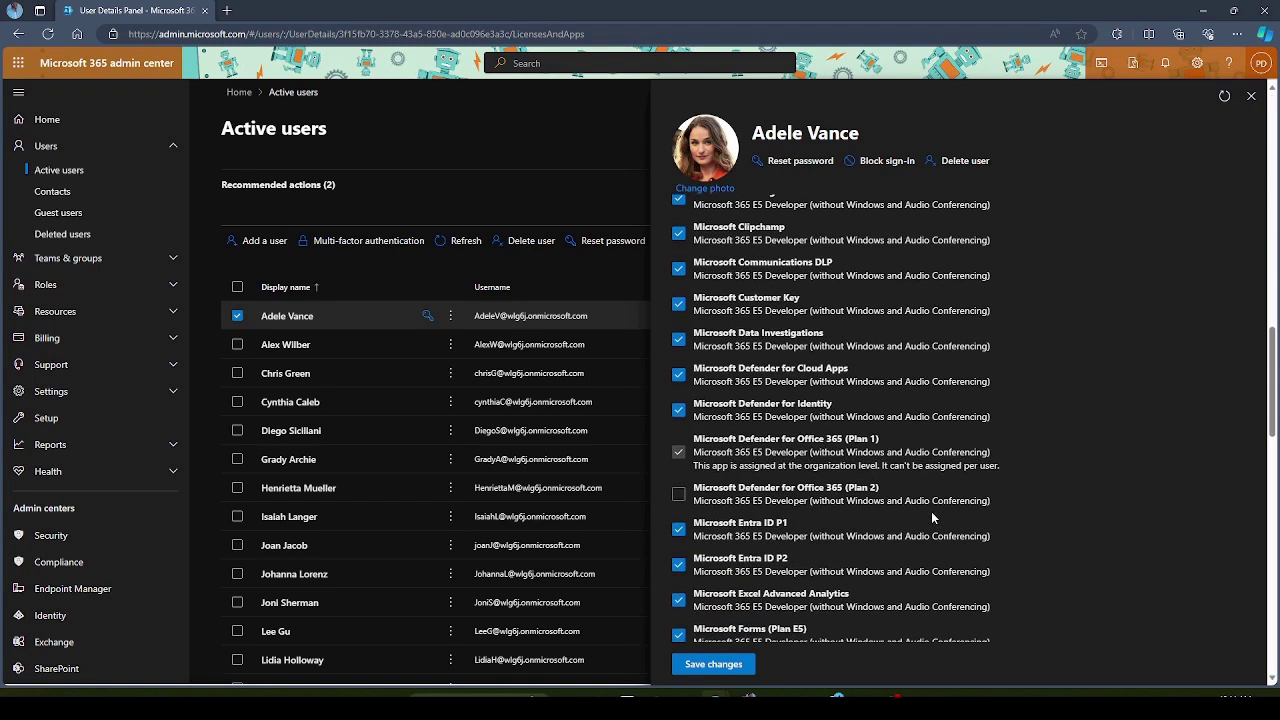
scroll(932, 517, "down", 2)
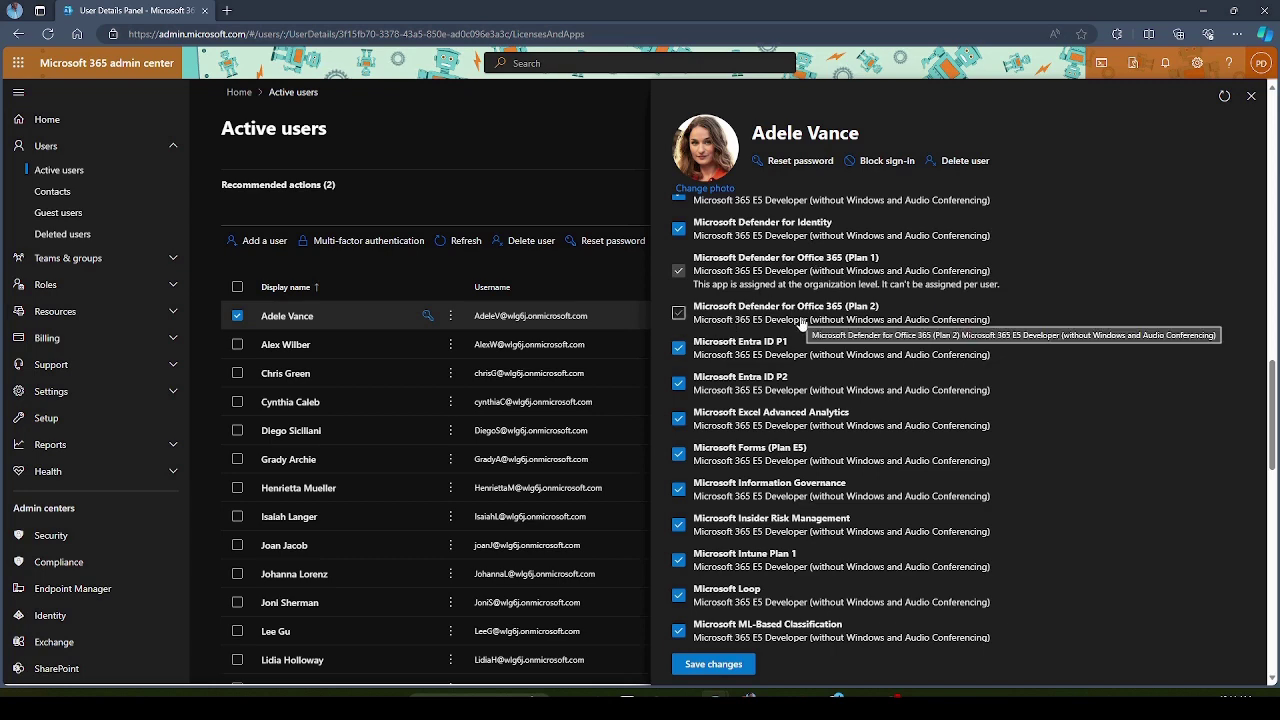
scroll(681, 316, "down", 4)
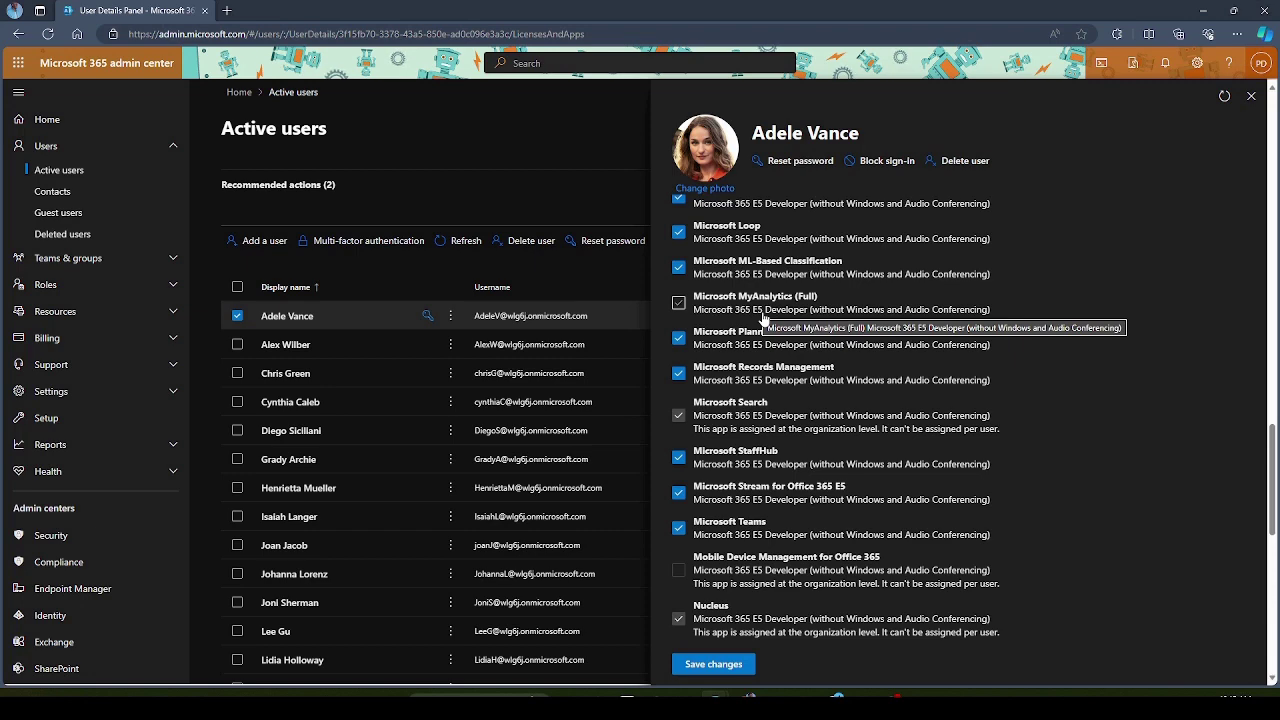
scroll(762, 318, "up", 6)
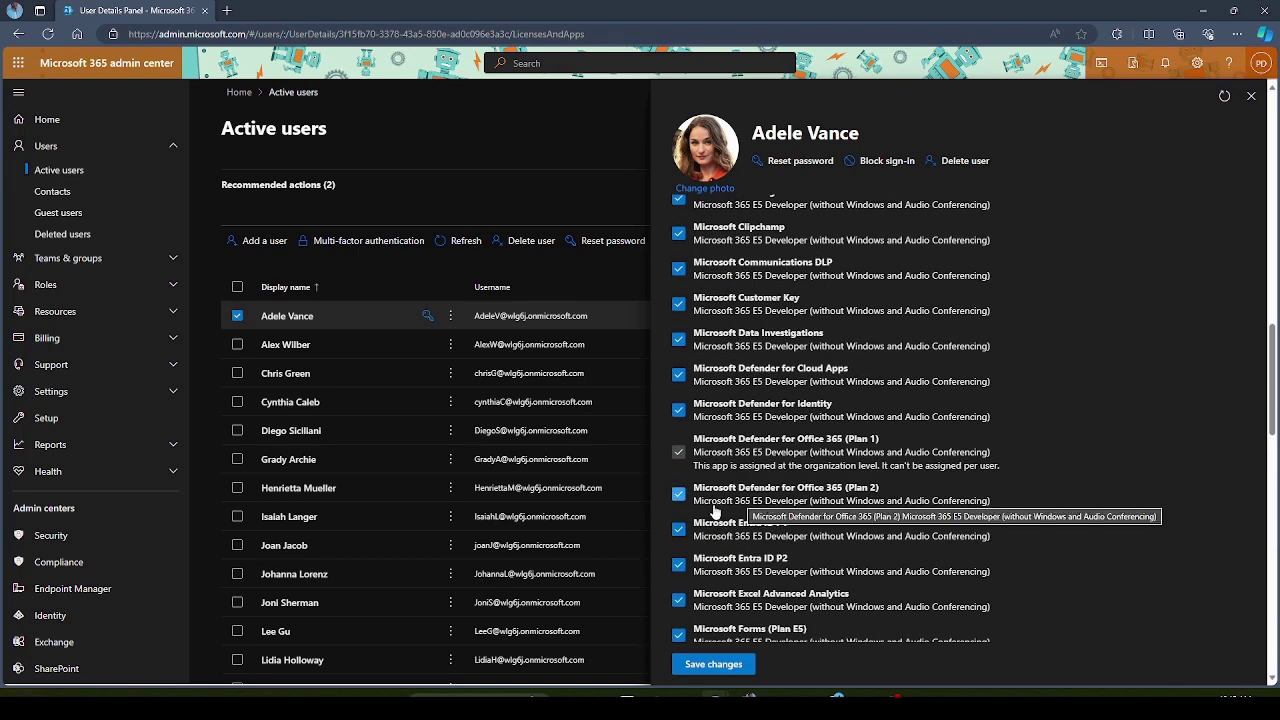
- Return to the InPrivate window and refresh the Outlook application to test mailbox access
key("alt+Tab")
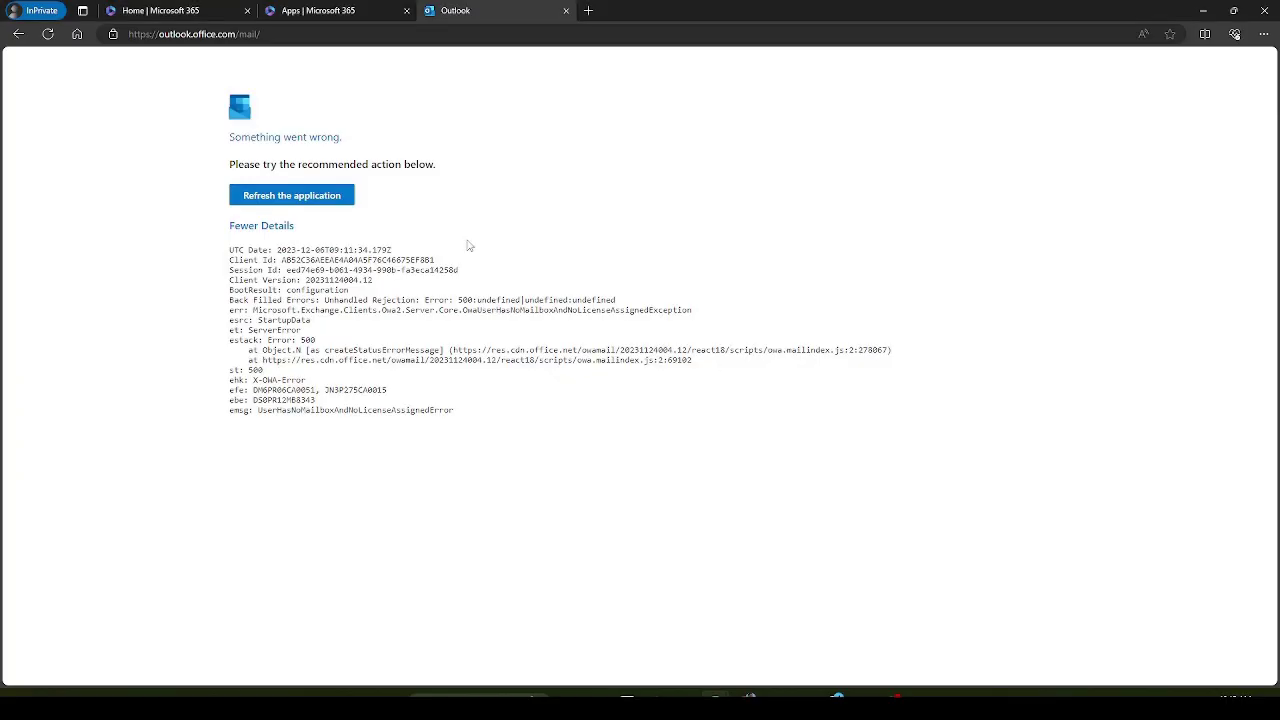
left_click(289, 197)
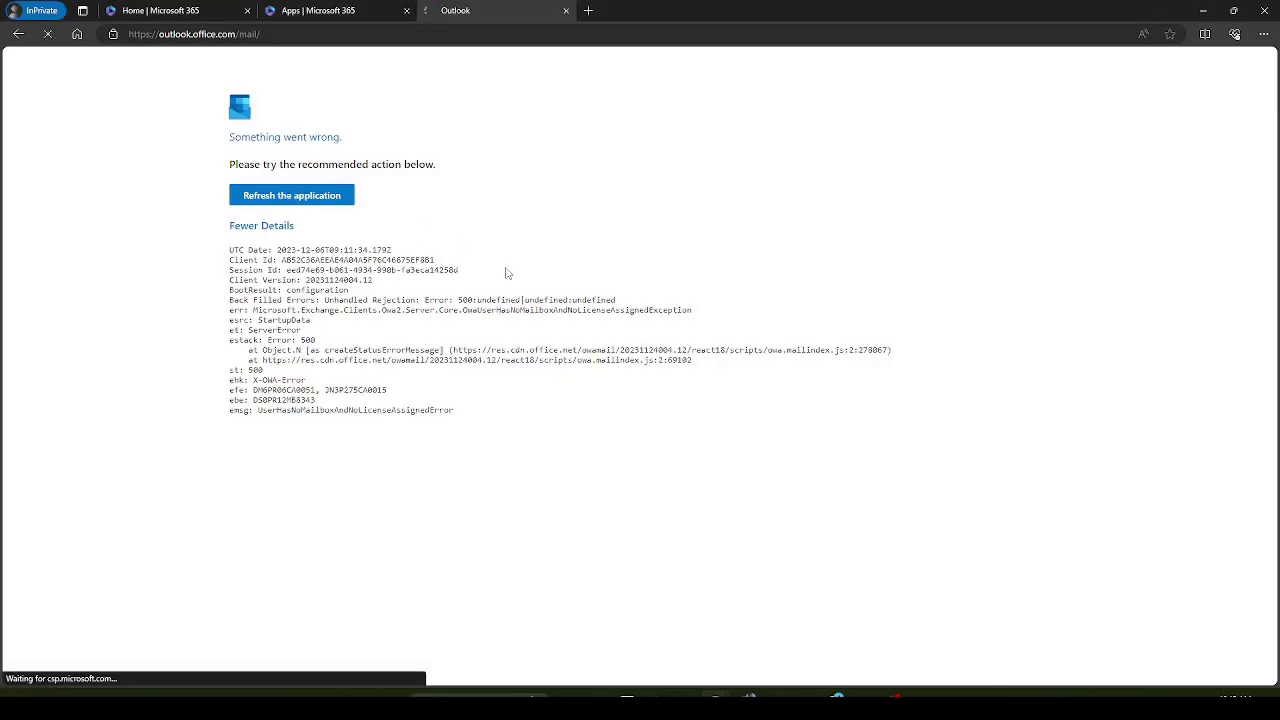
left_click(285, 203)
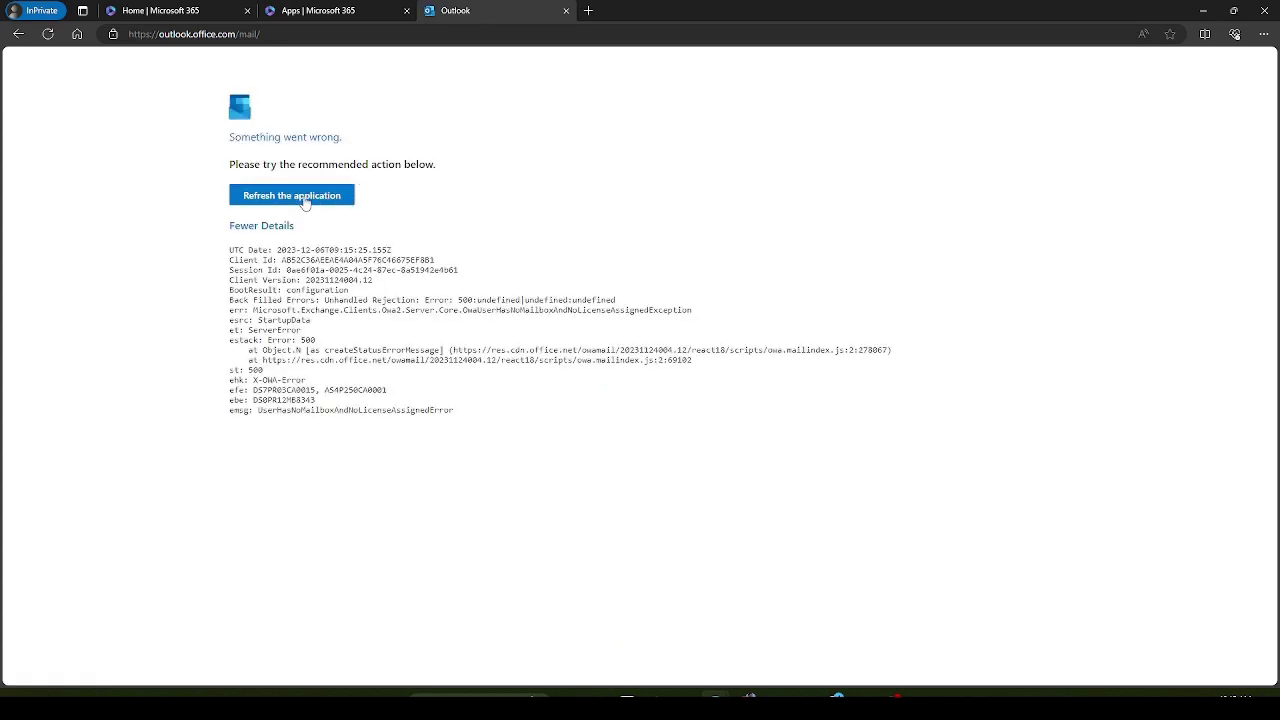
left_click(297, 199)
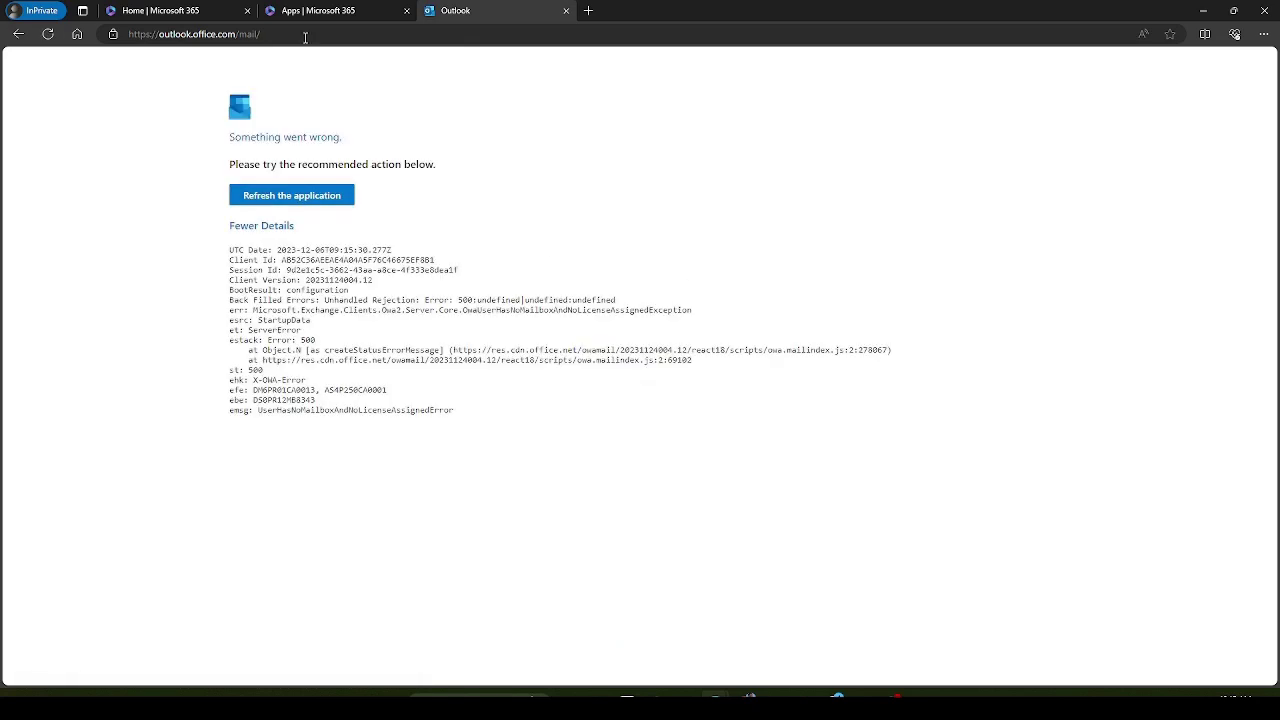
- Reload the user's Microsoft 365 home page to check for Outlook, and retry refreshing the Outlook application
left_click(155, 10)
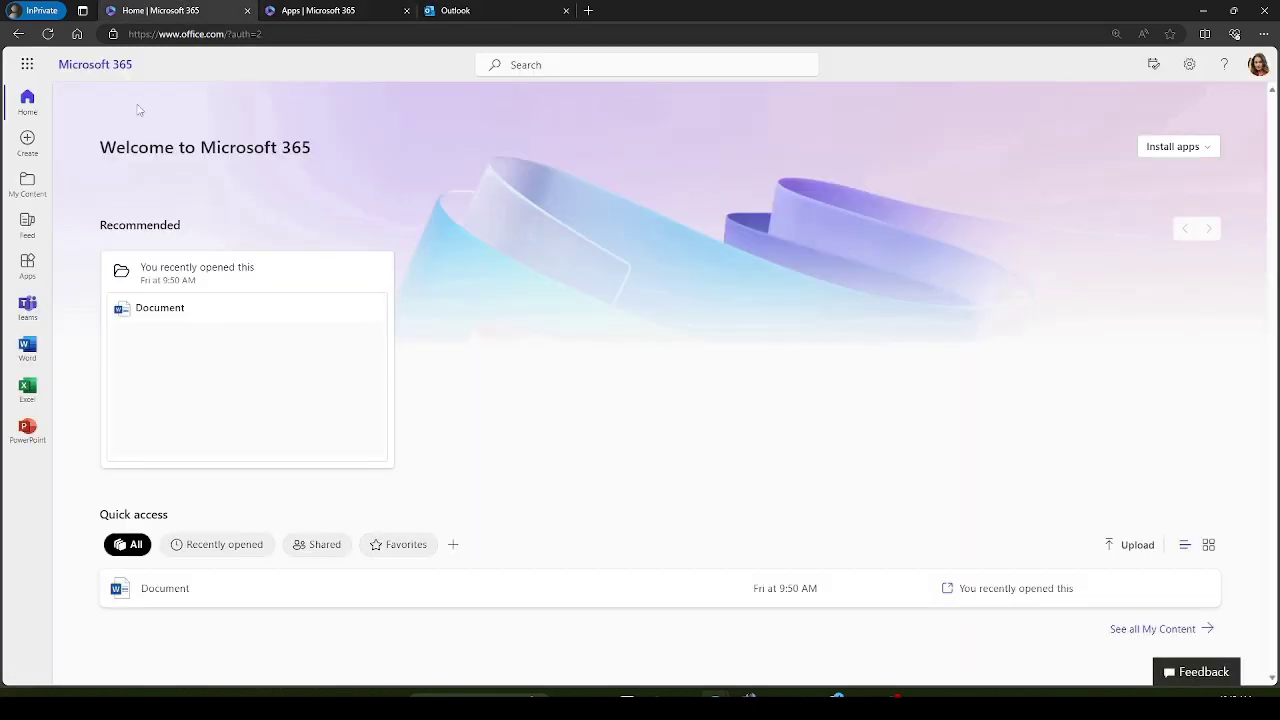
left_click(52, 36)
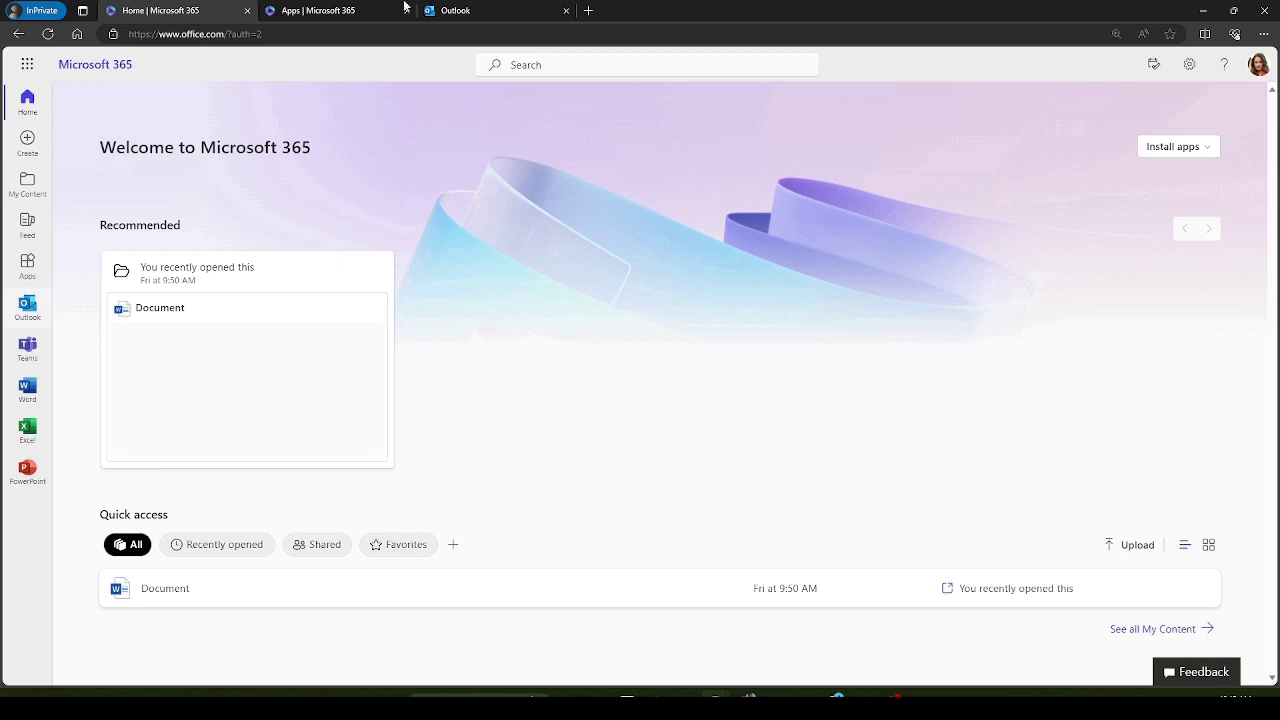
left_click(462, 10)
left_click(273, 206)
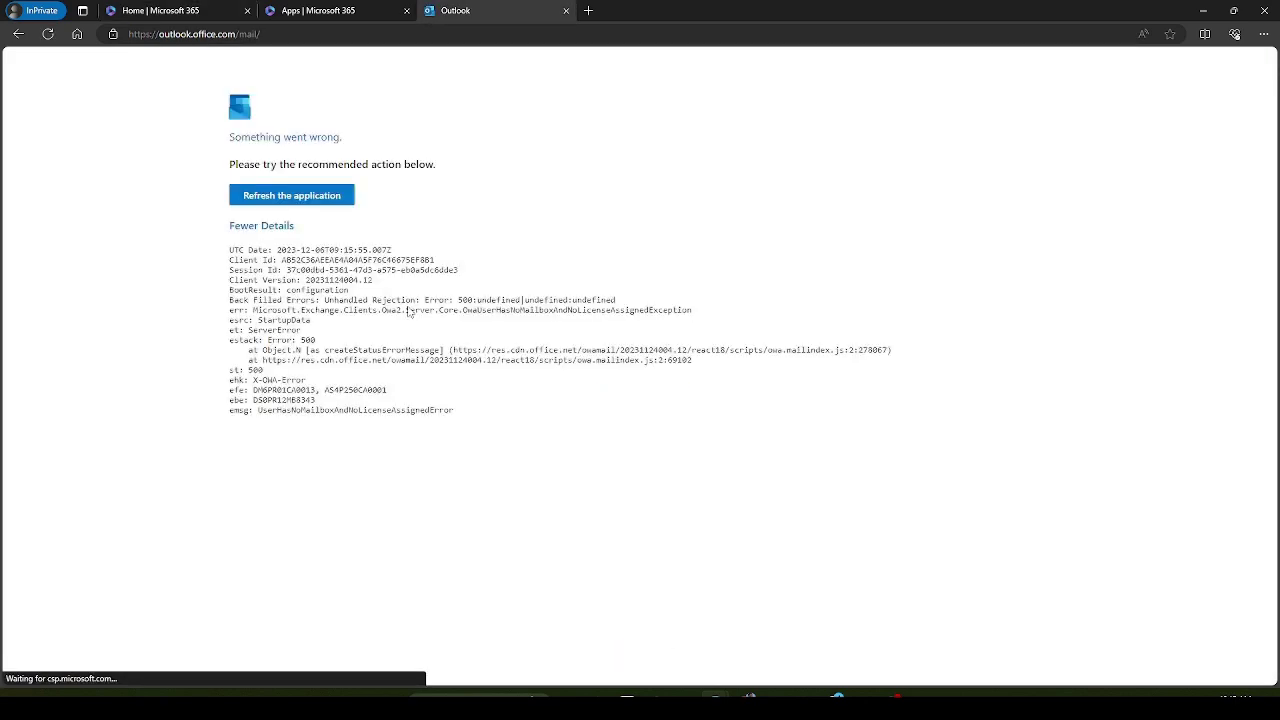
- Close the failed Outlook page, reload the user's All apps page and check whether Outlook and the other mailbox apps are listed
left_click(566, 10)
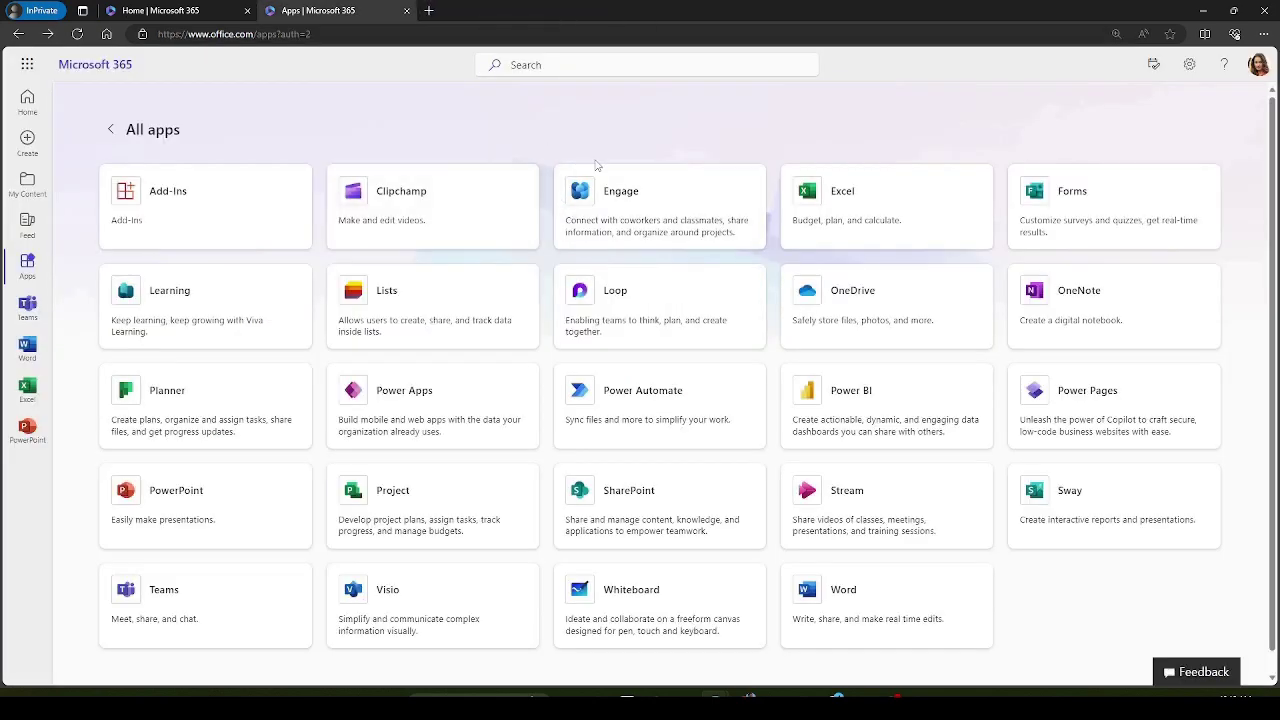
scroll(230, 160, "down", 1)
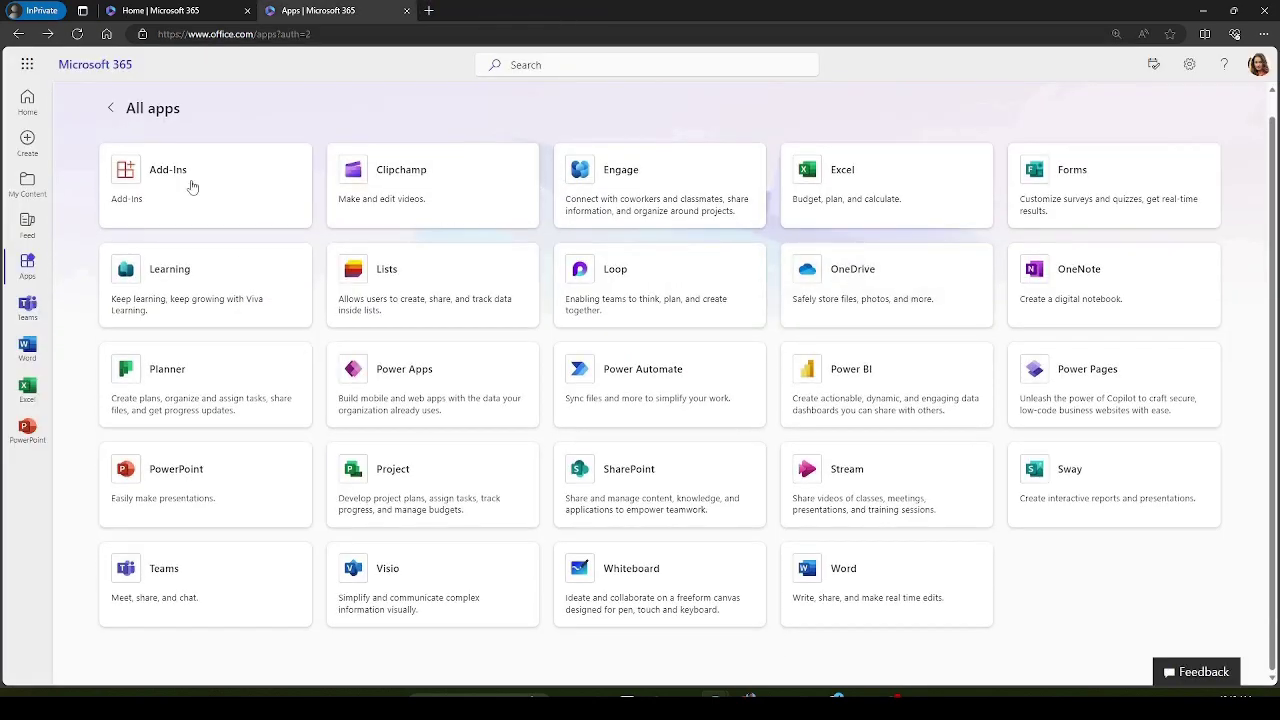
left_click(78, 38)
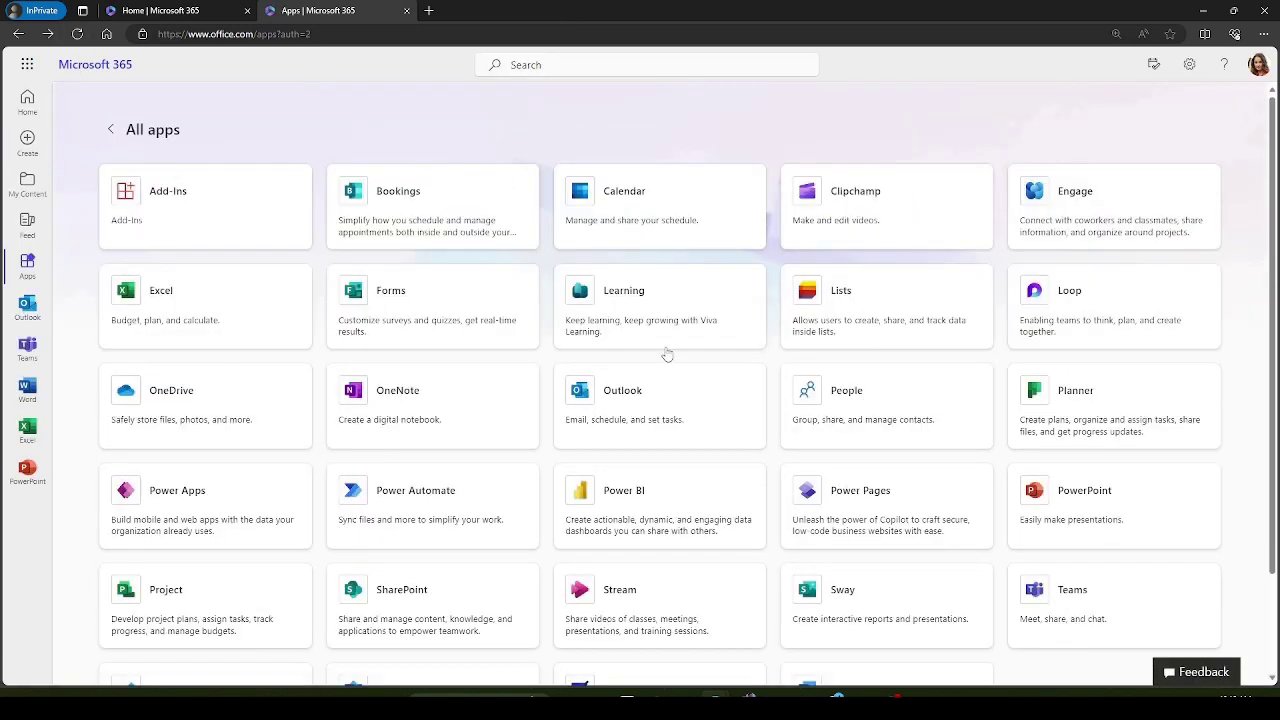
left_click(1186, 242)
scroll(687, 332, "down", 2)
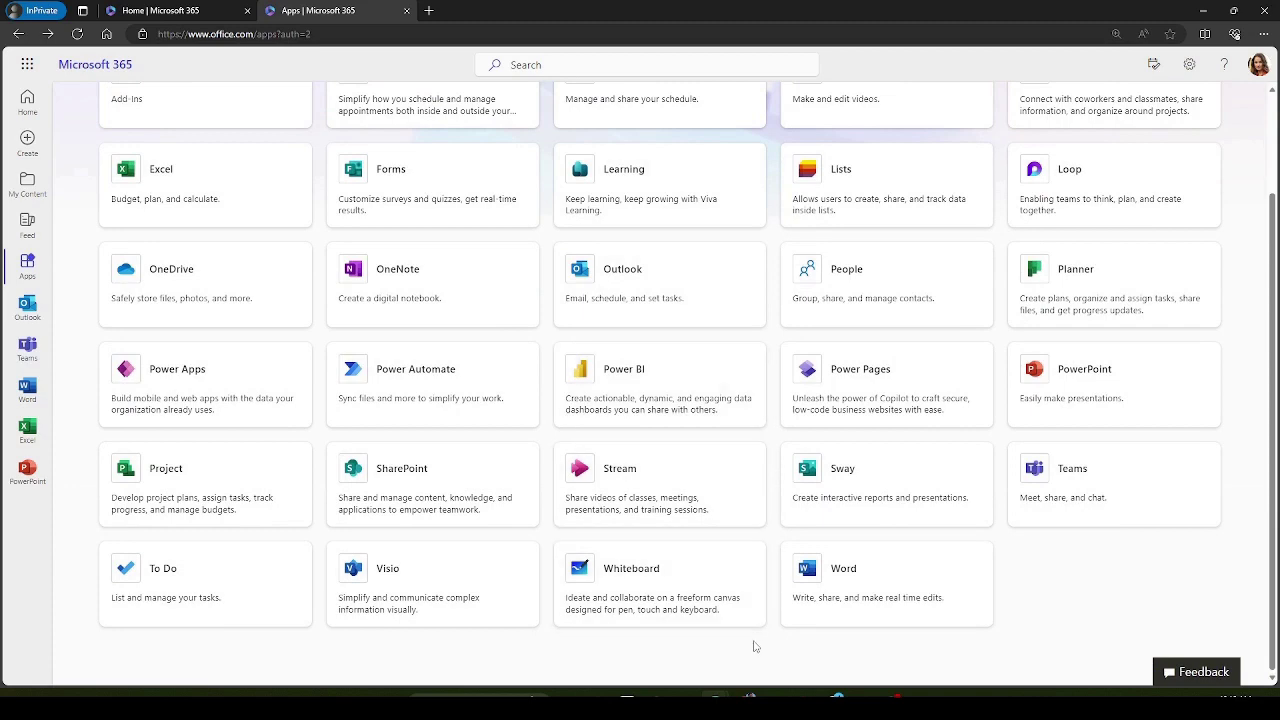
scroll(760, 620, "up", 2)
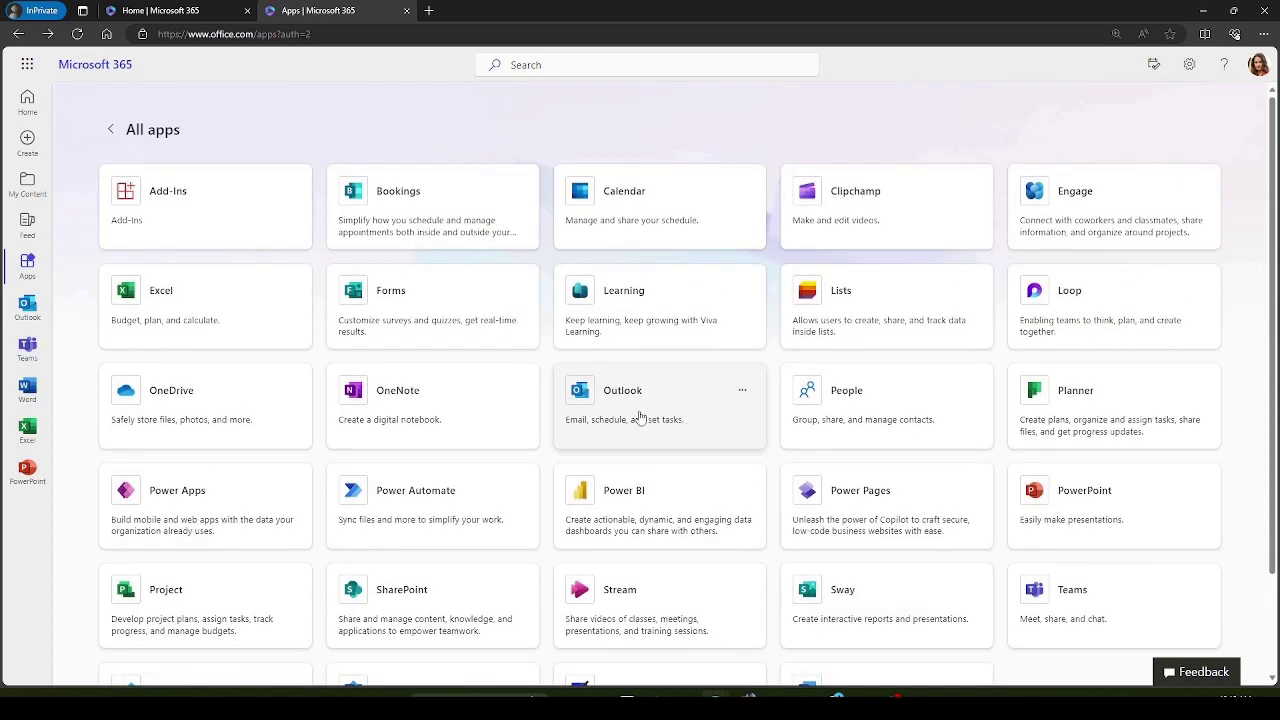
scroll(641, 419, "down", 2)
scroll(630, 422, "up", 2)
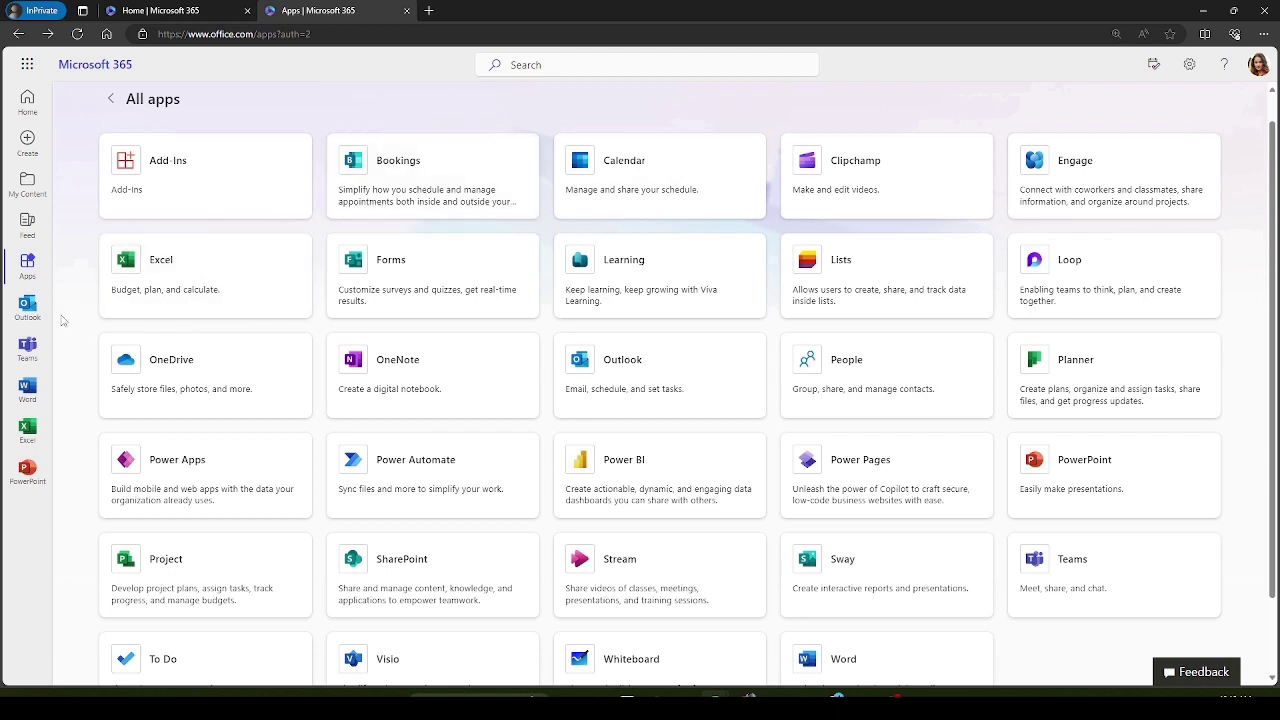
- Launch Outlook from the user's Microsoft 365 apps page, retry refreshing the application, and close it again
left_click(27, 306)
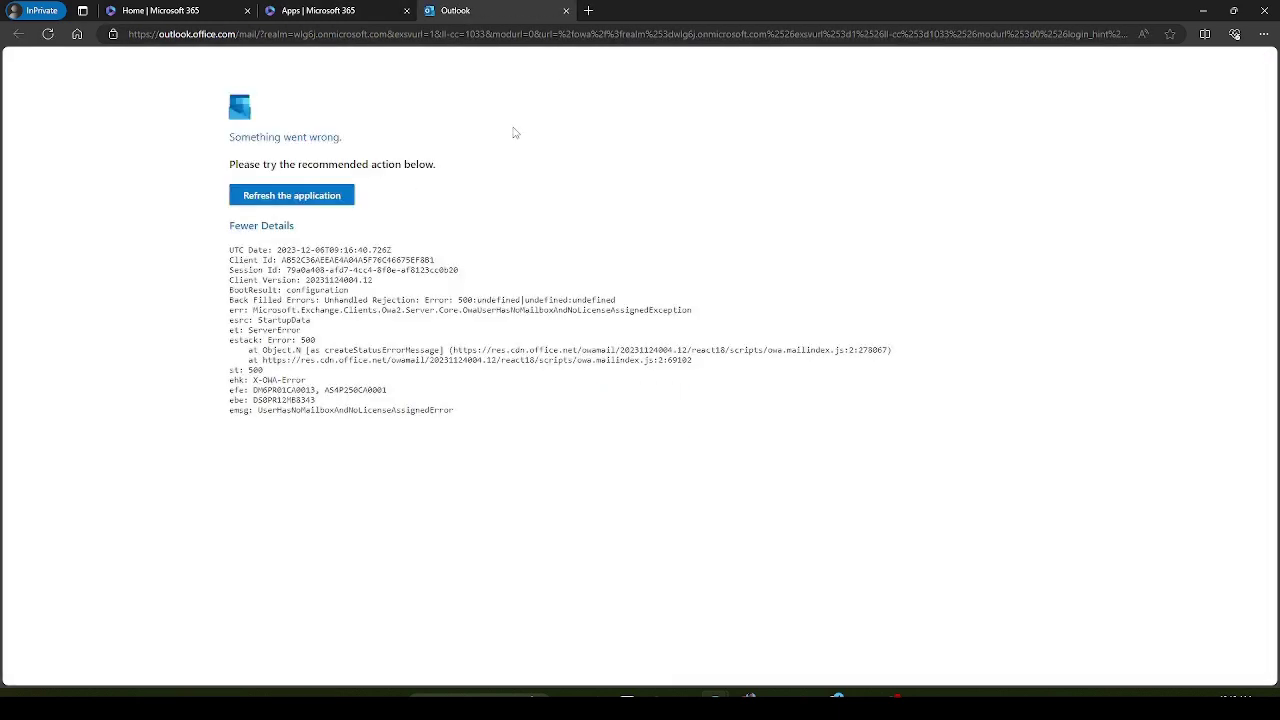
left_click(303, 207)
left_click(566, 10)
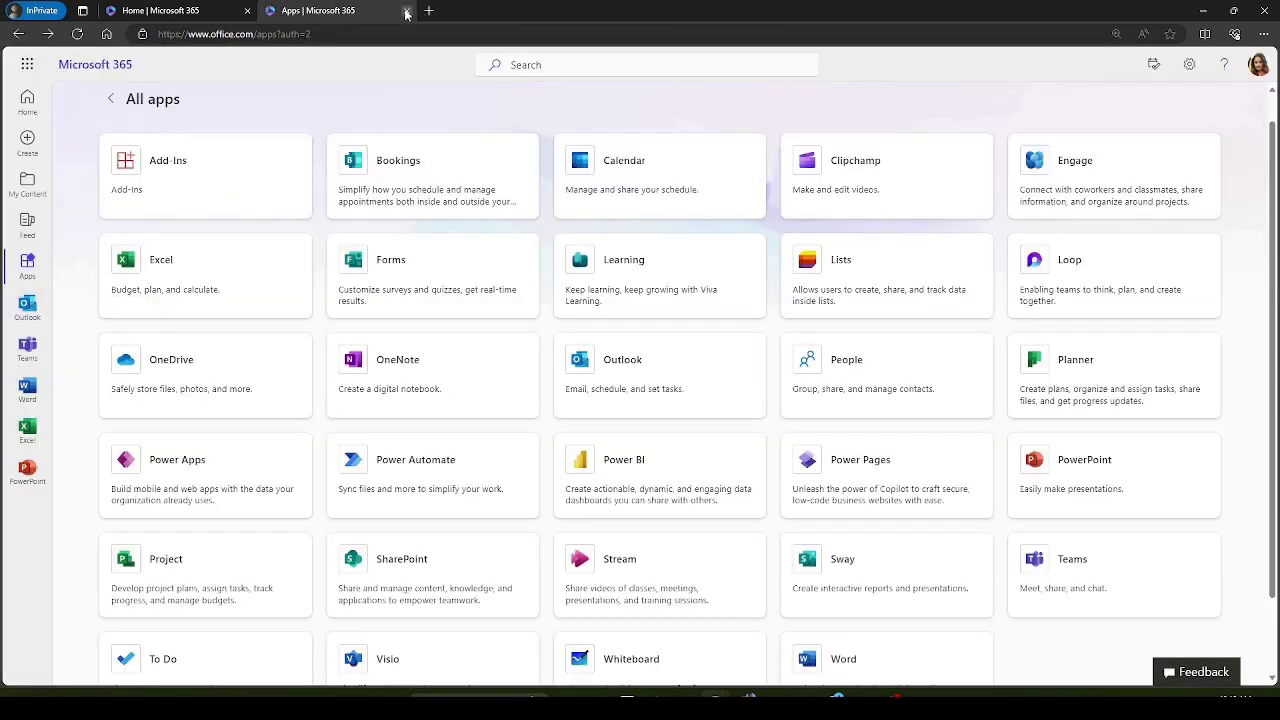
- Sign out of Microsoft 365, sign back in with the account password, retry refreshing Outlook, and close the InPrivate window
left_click(406, 11)
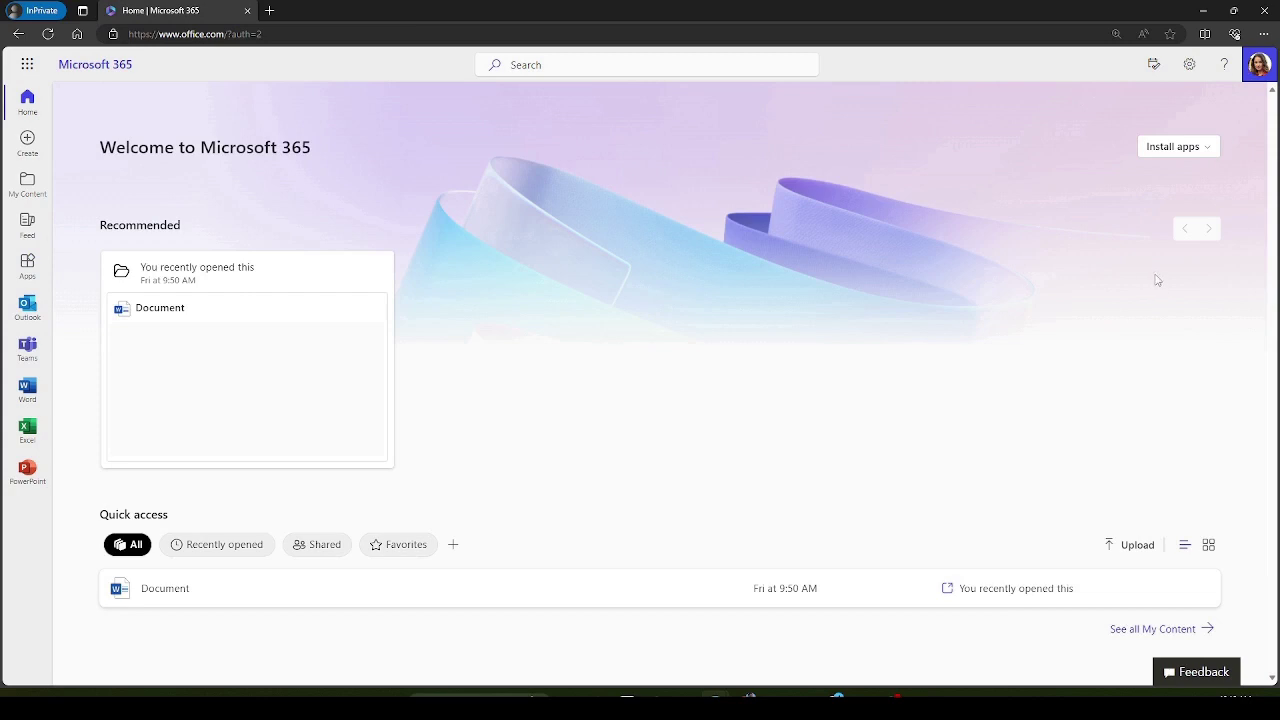
left_click(1260, 68)
left_click(1249, 99)
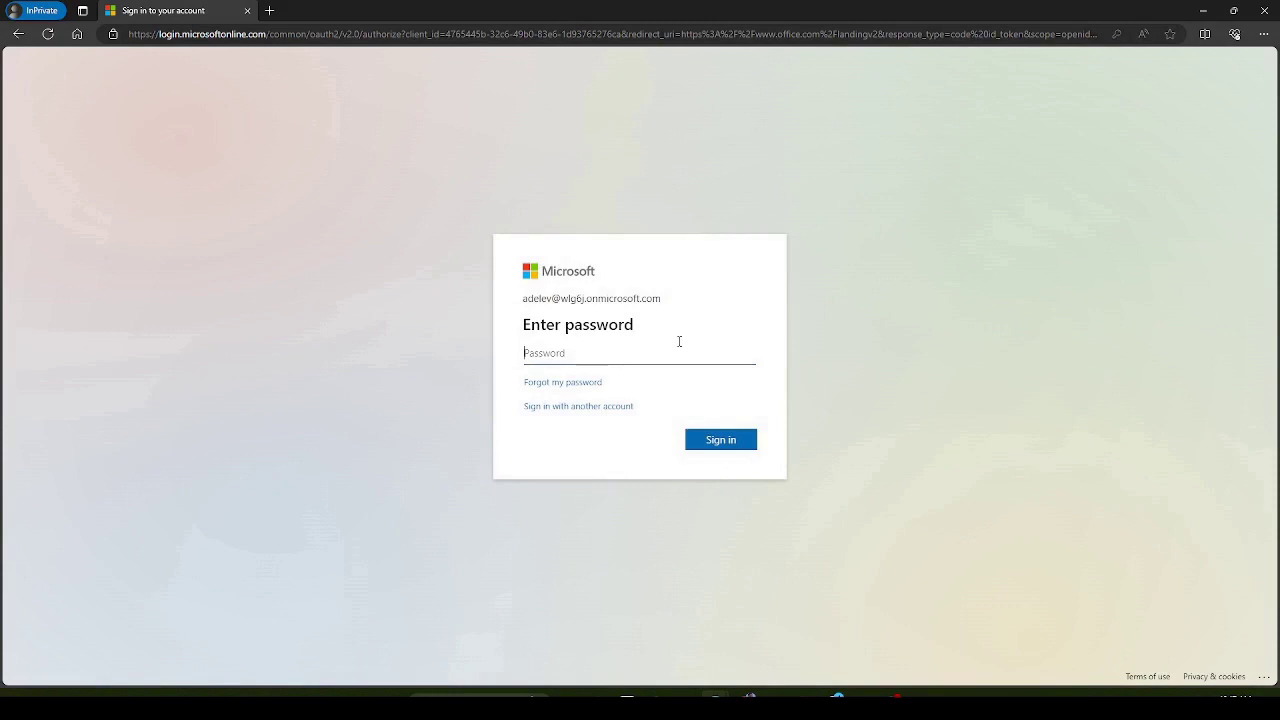
key("super+v")
left_click(631, 477)
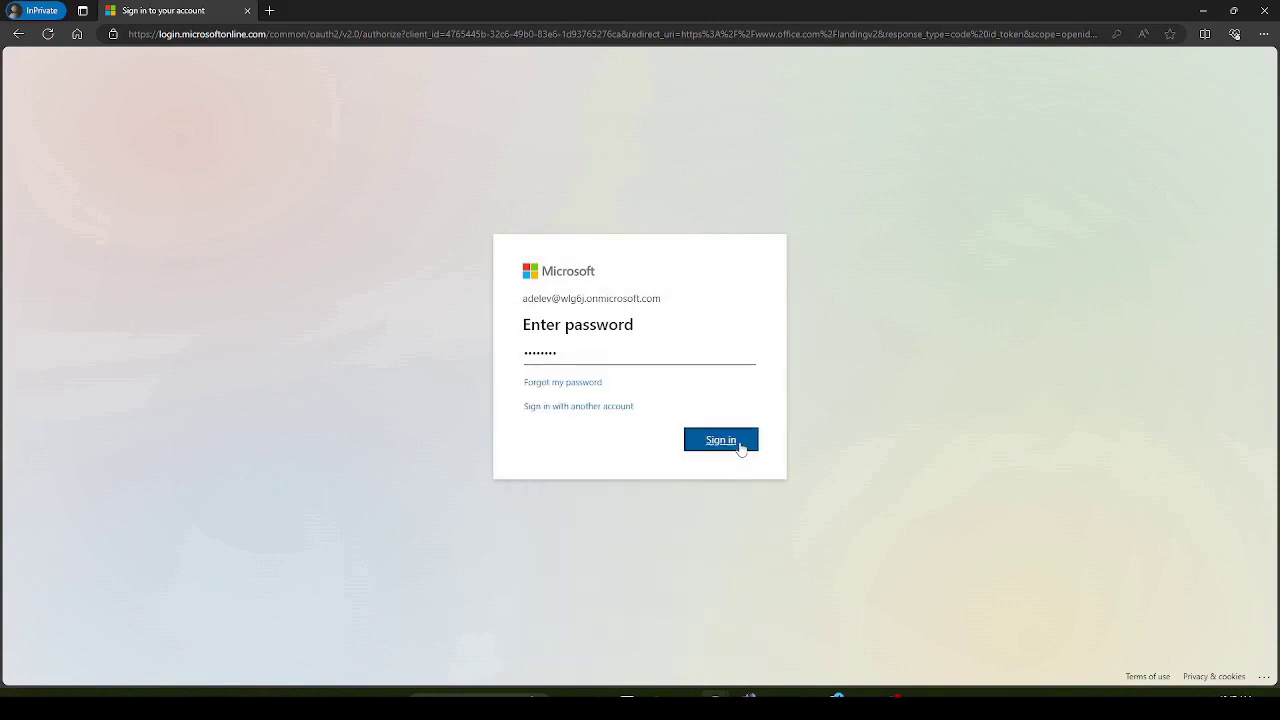
left_click(740, 447)
left_click(743, 440)
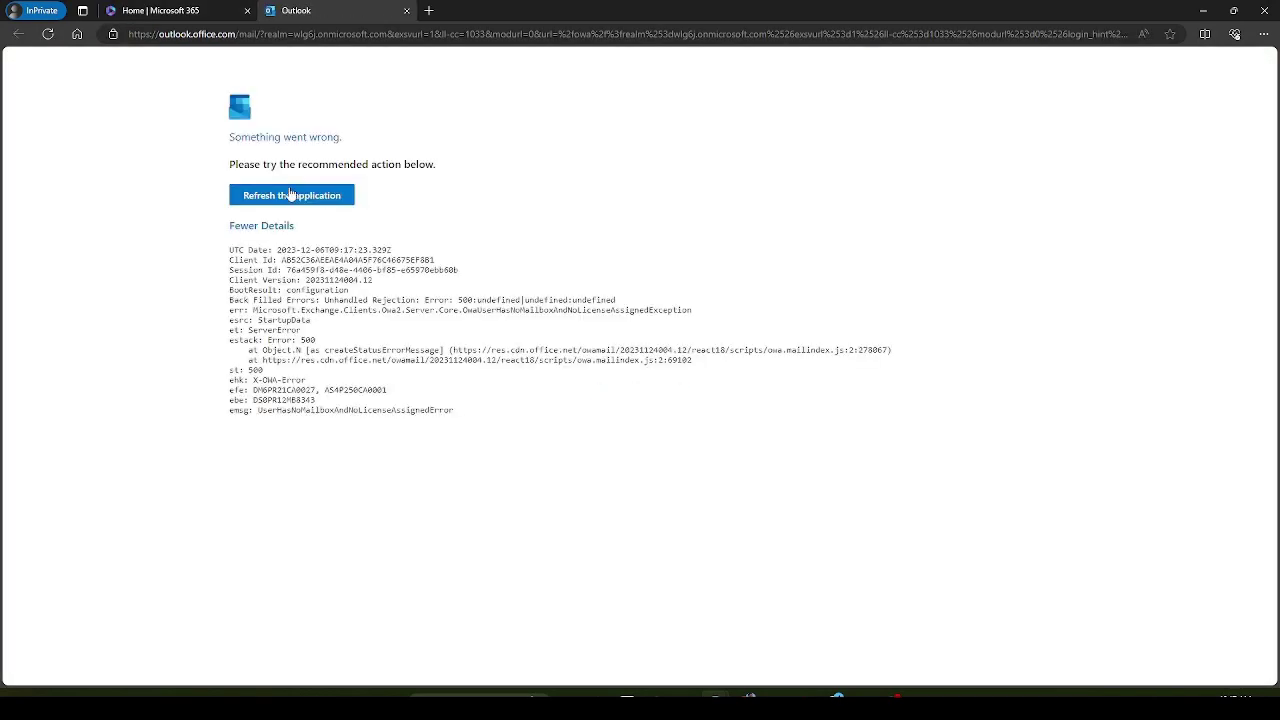
left_click(290, 195)
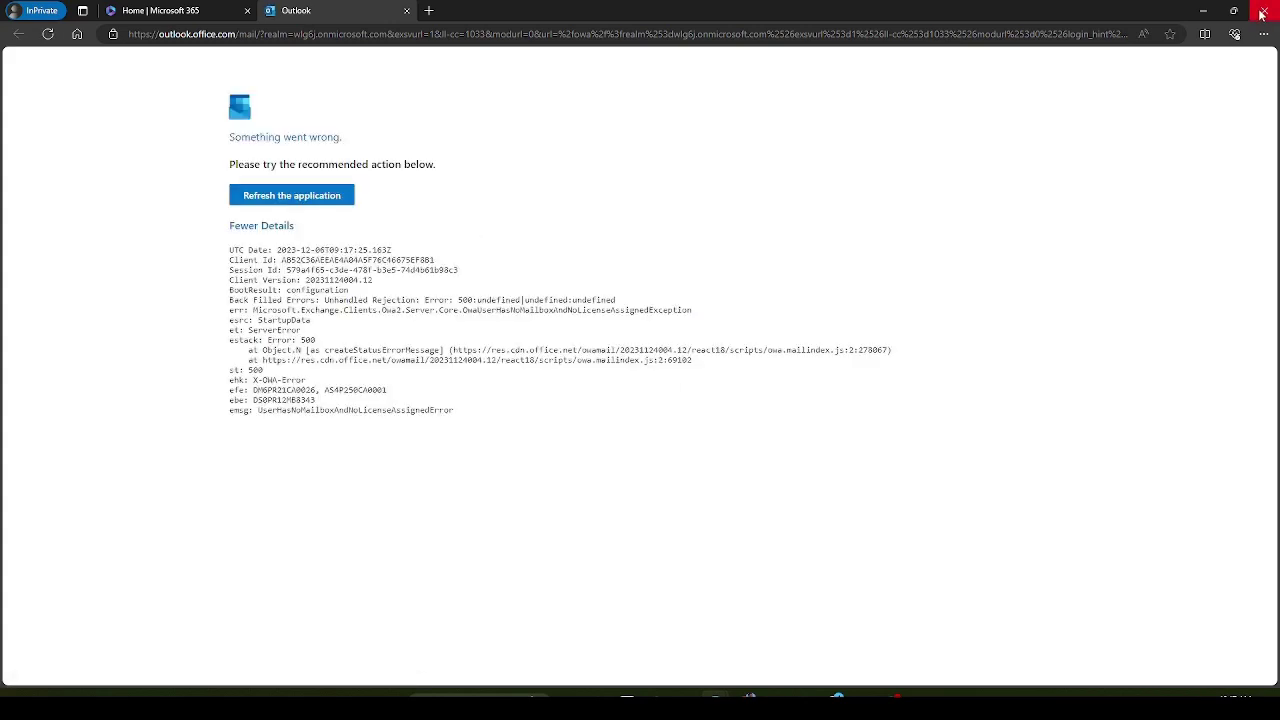
left_click(1262, 14)
- Open the user's Mail settings in the admin center and examine the status of the email apps
scroll(864, 343, "up", 10)
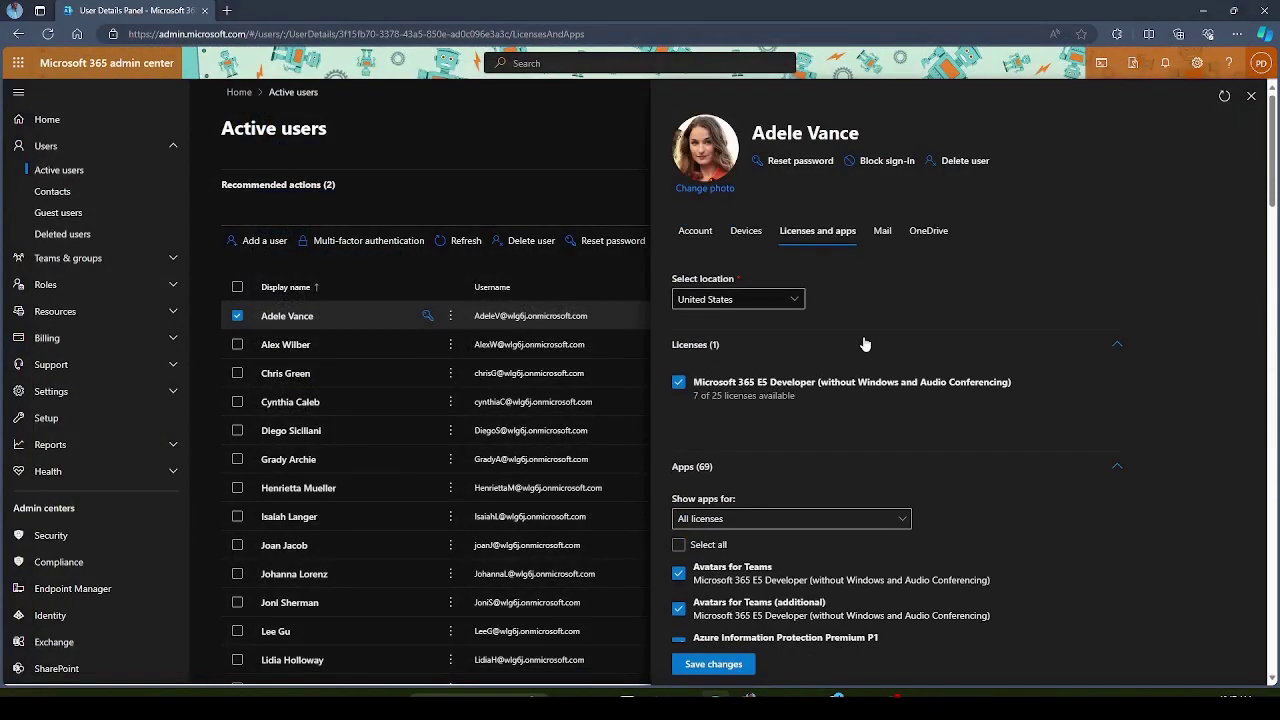
left_click(883, 236)
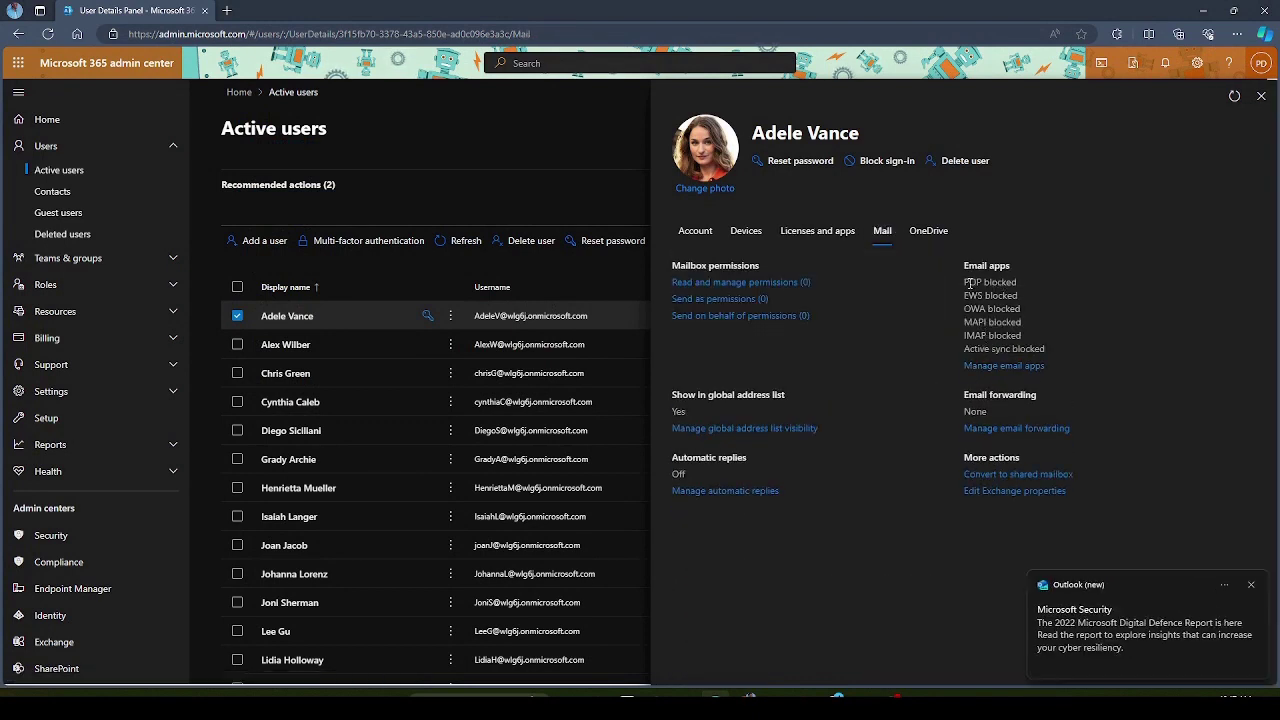
left_click_drag(966, 284, 1048, 348)
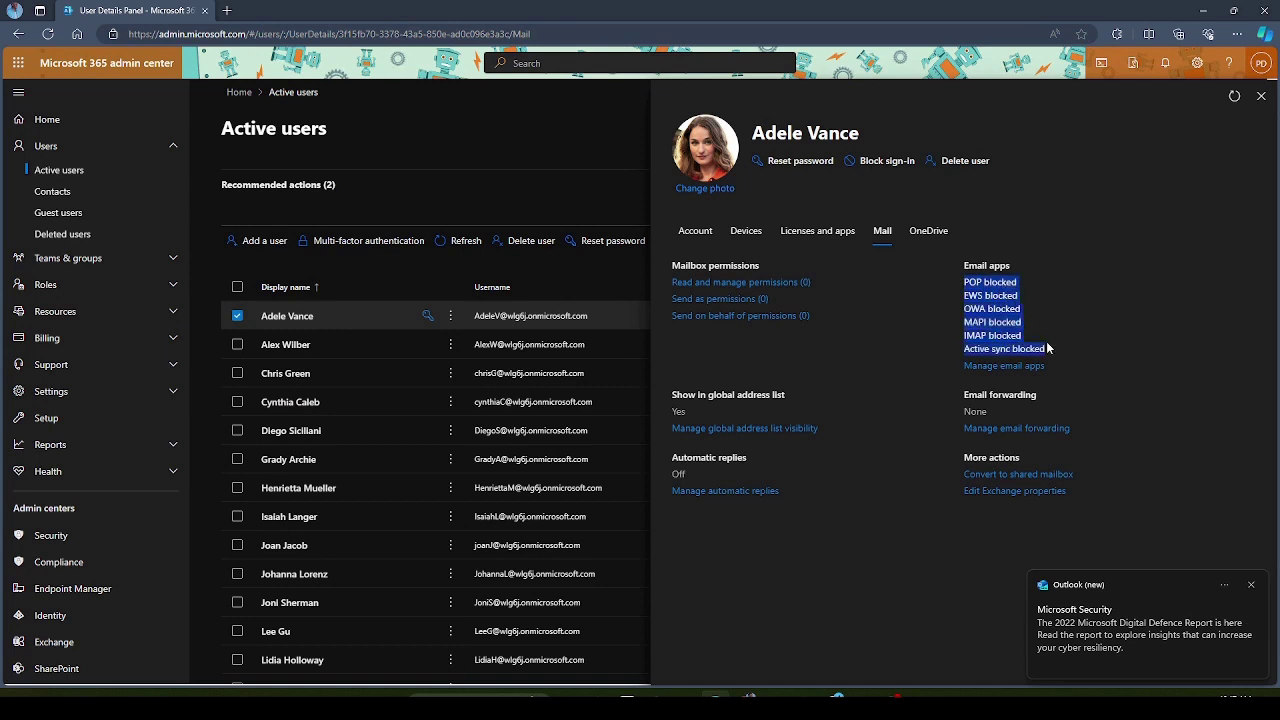
- Open a new InPrivate window, go to office.com, and sign in with the user's e-mail address and account password
key("ctrl+shift+n")
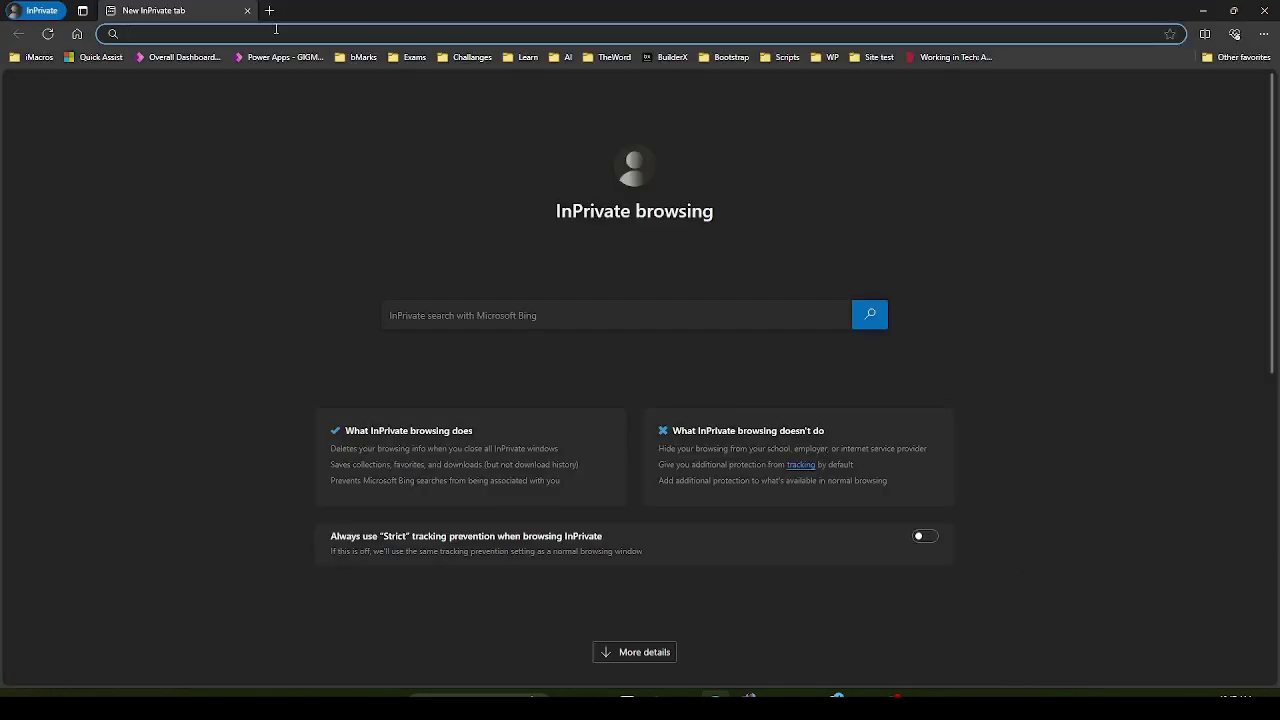
type("office")
key("Return")
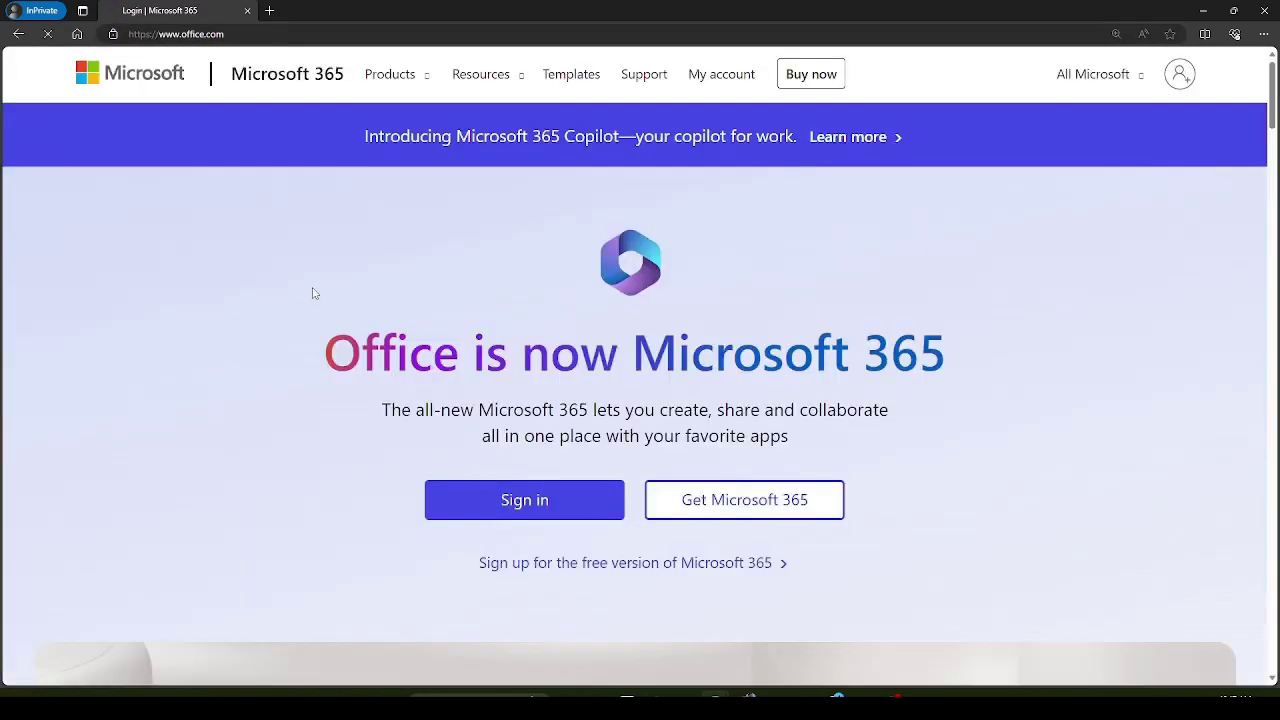
left_click(530, 510)
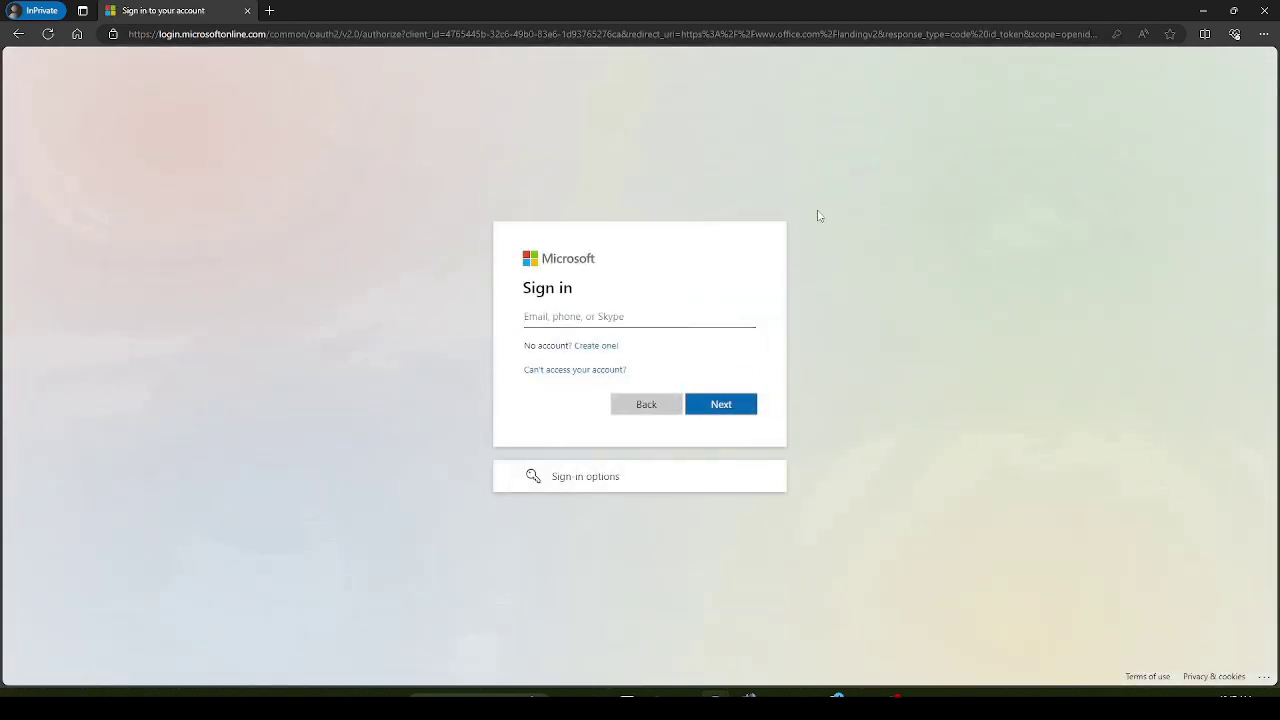
key("super+v")
left_click(677, 491)
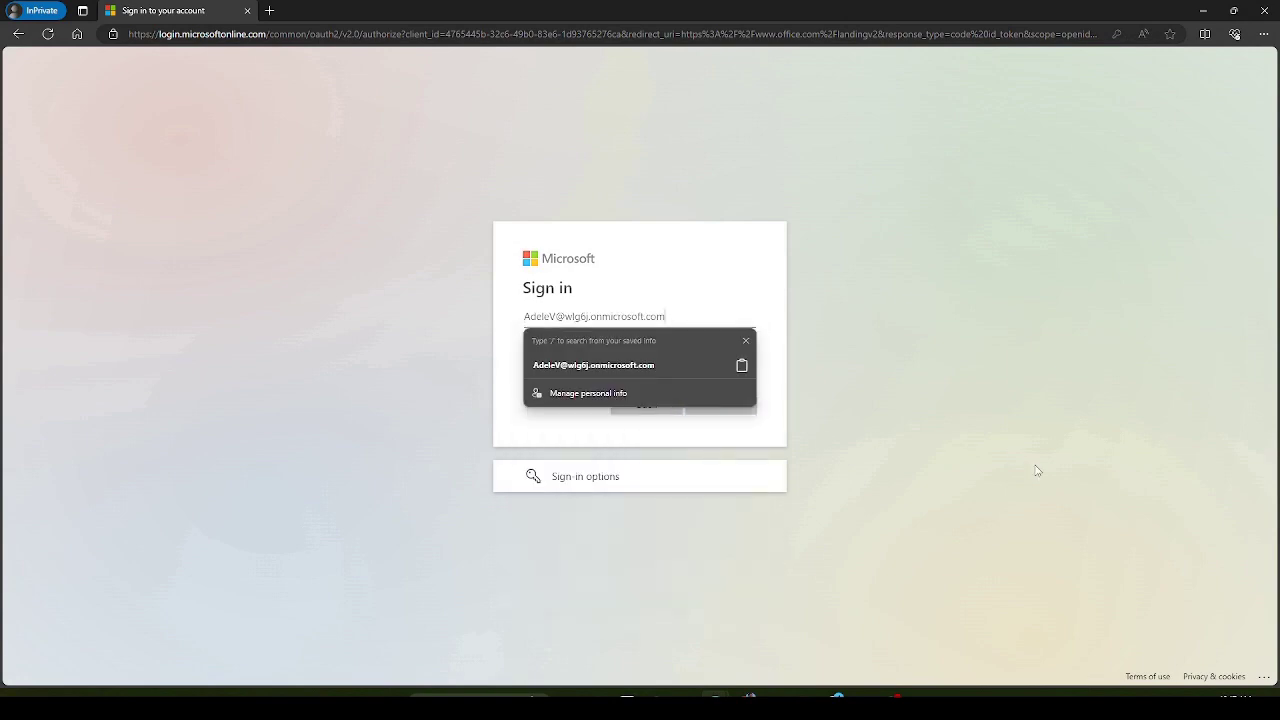
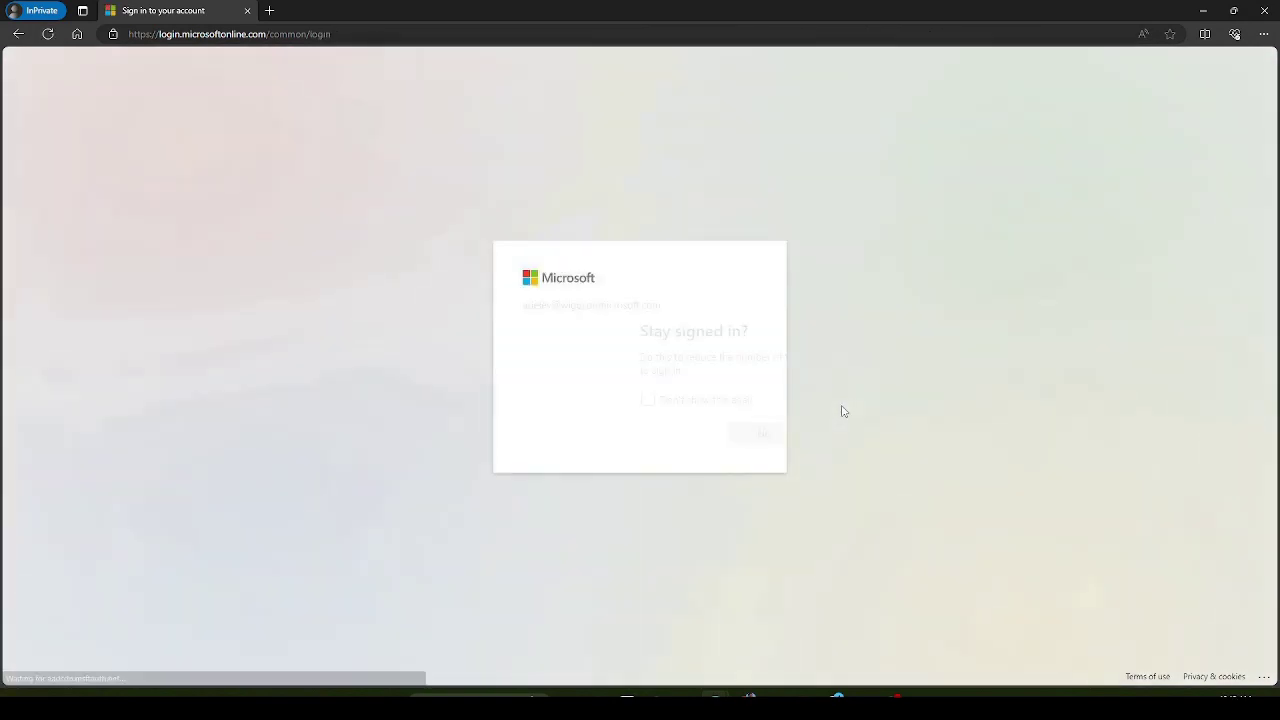
key("Return")
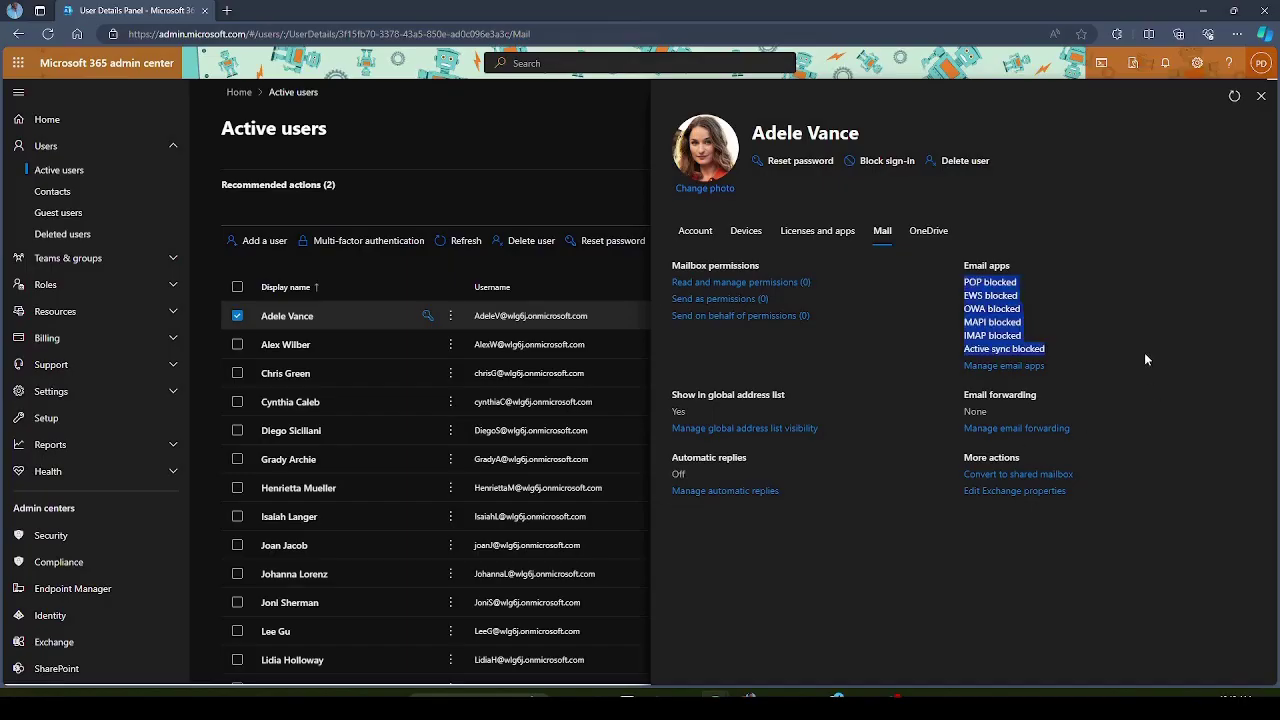
- Refresh the user's details in the admin center and examine the mailbox provisioning status, refreshing once more
left_click(1234, 97)
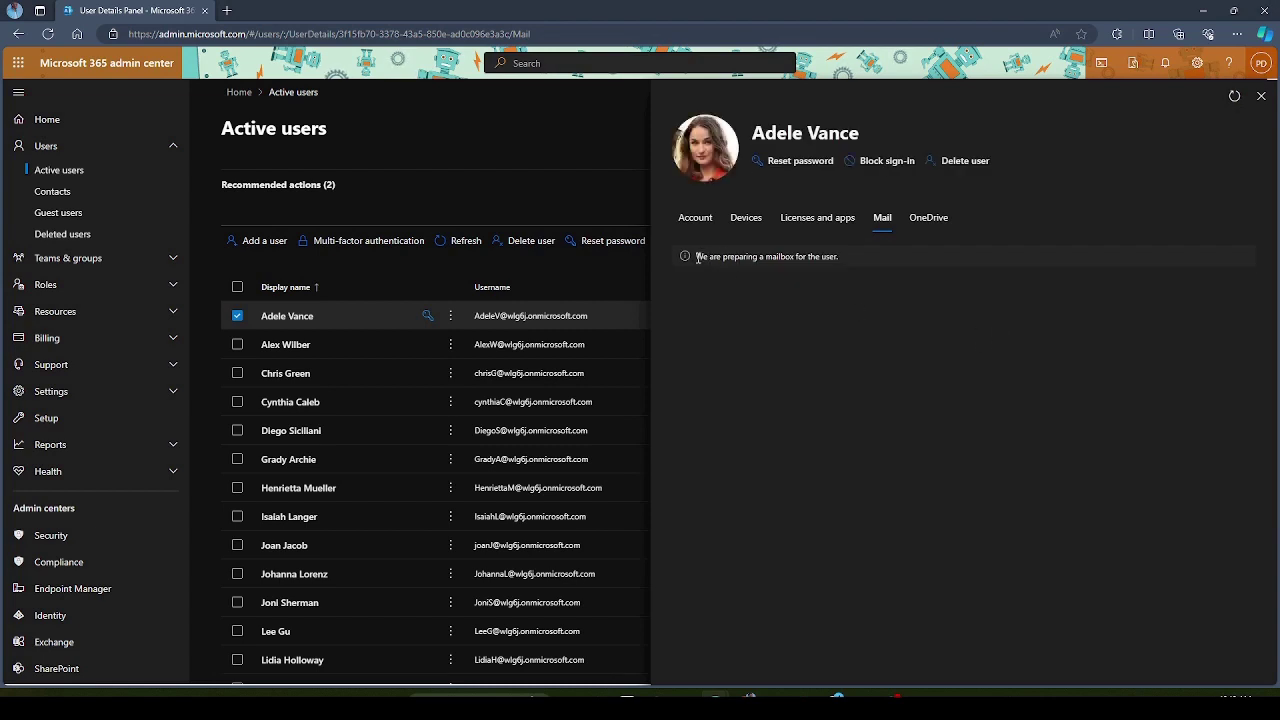
left_click_drag(697, 258, 860, 260)
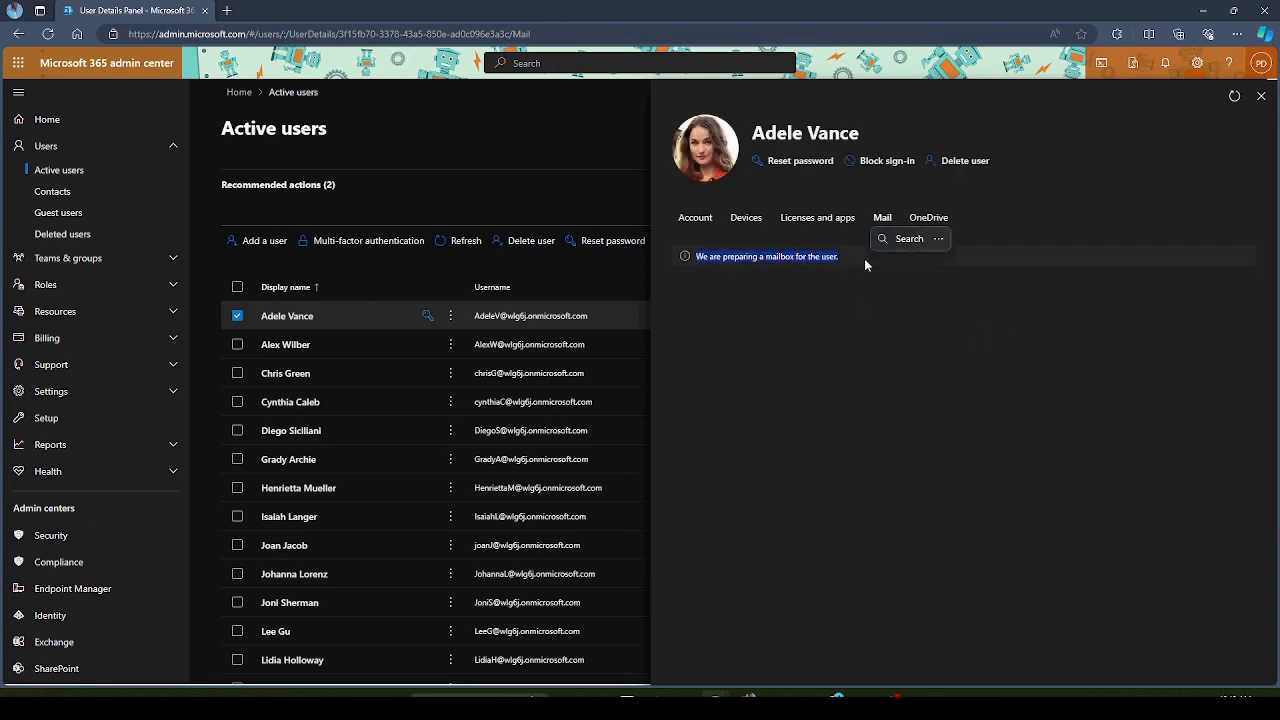
left_click(863, 259)
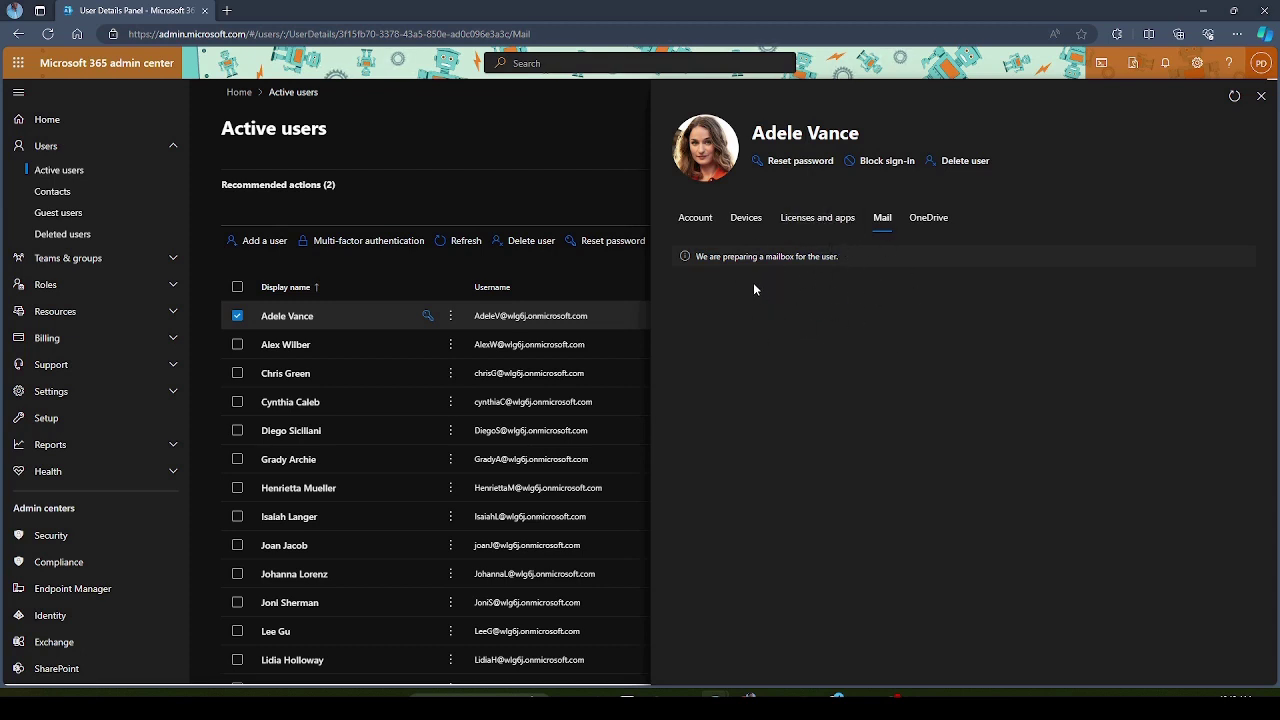
left_click_drag(697, 256, 849, 258)
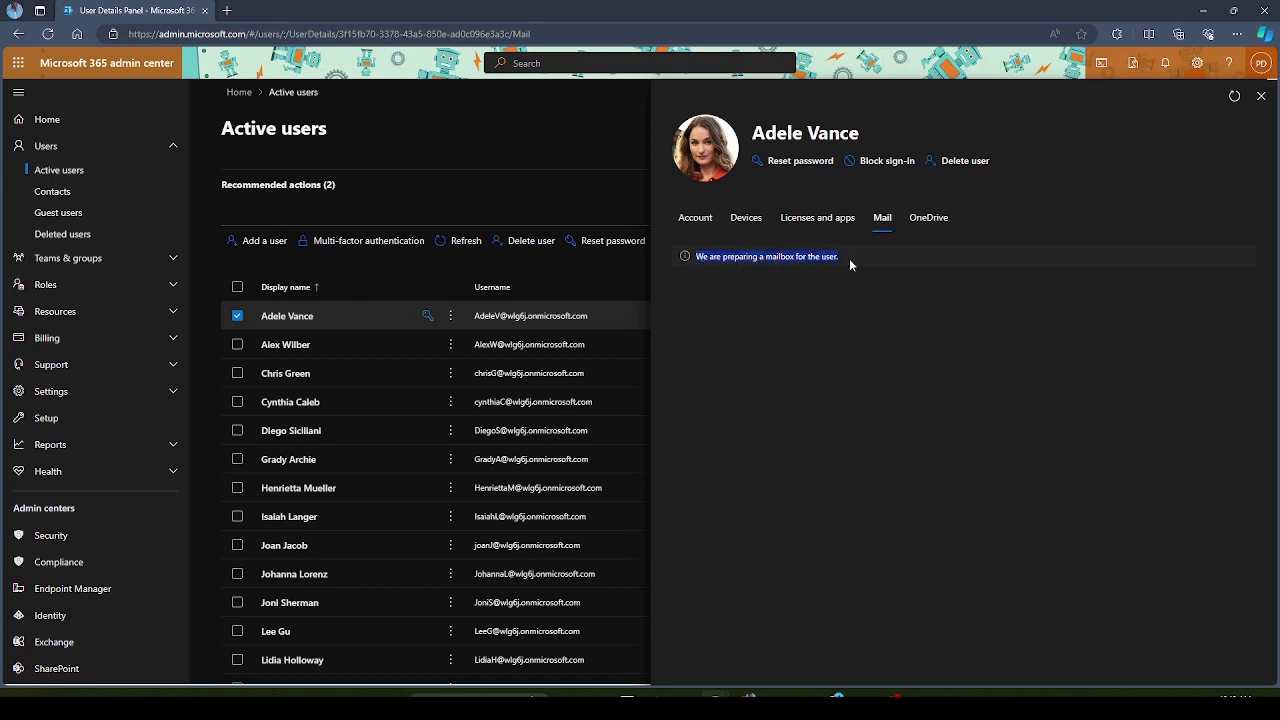
left_click(1234, 95)
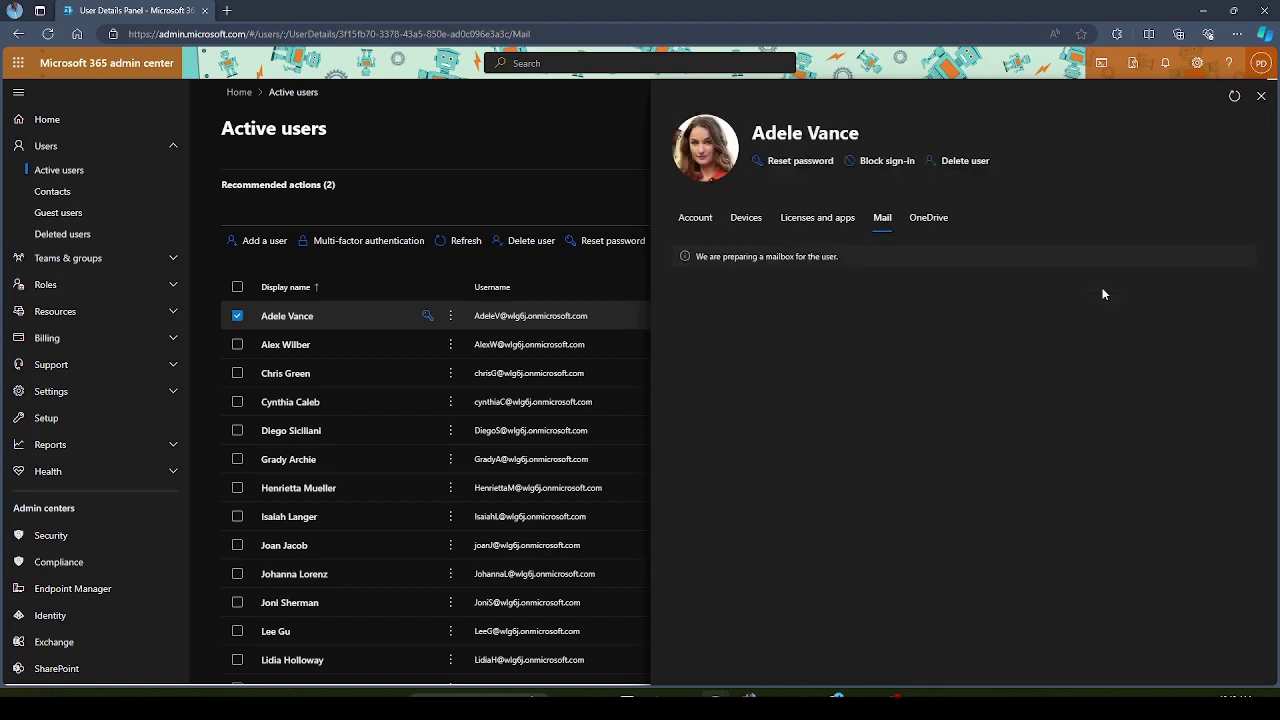
- Return to the InPrivate window and open the full list of the user's Microsoft 365 apps
key("alt+Tab")
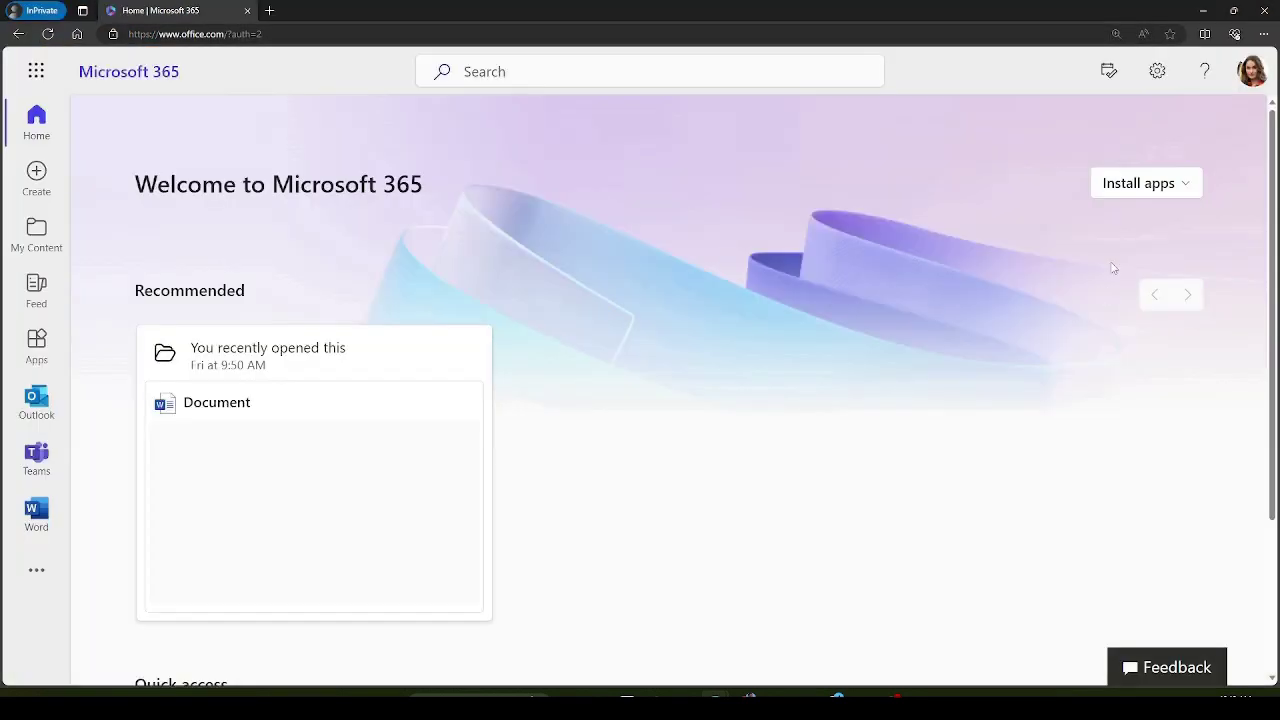
key("ctrl+minus")
key("ctrl+minus")
key("ctrl+minus")
key("ctrl+minus")
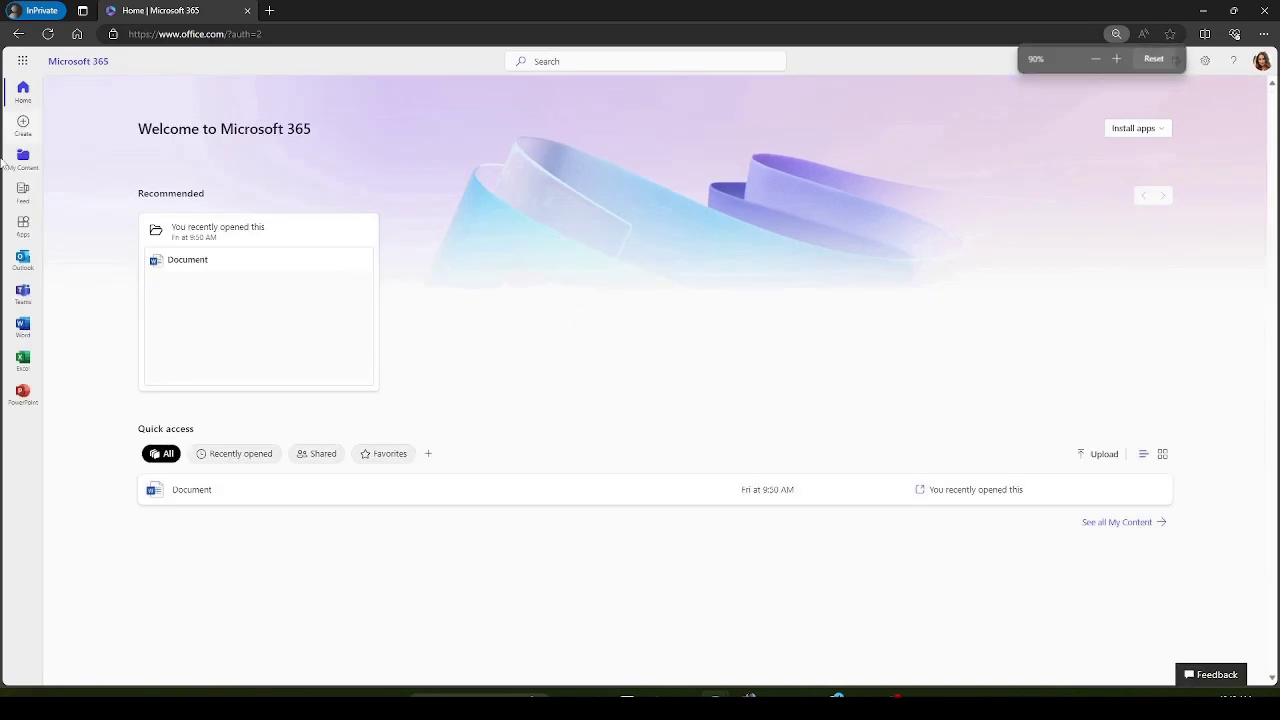
left_click(23, 228)
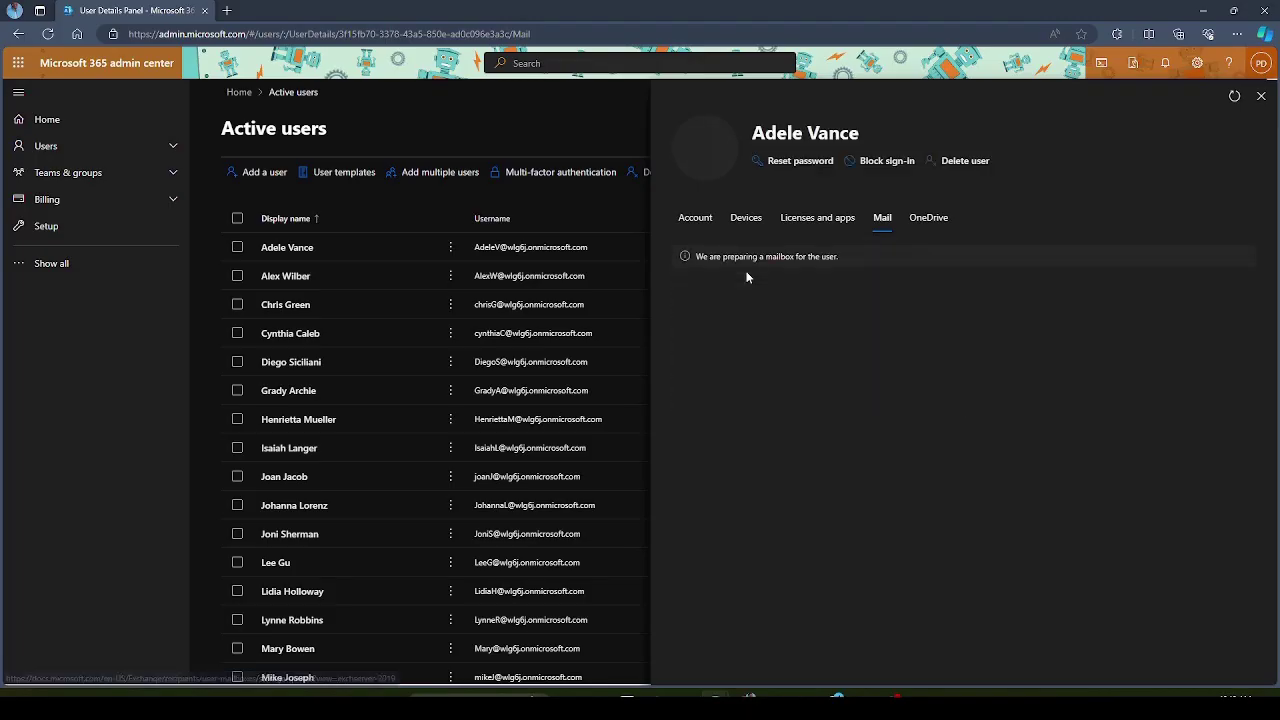
- Recheck the user's mailbox status in the admin center, and open Outlook from the InPrivate window's Microsoft 365 apps page
left_click_drag(739, 256, 859, 254)
left_click(850, 289)
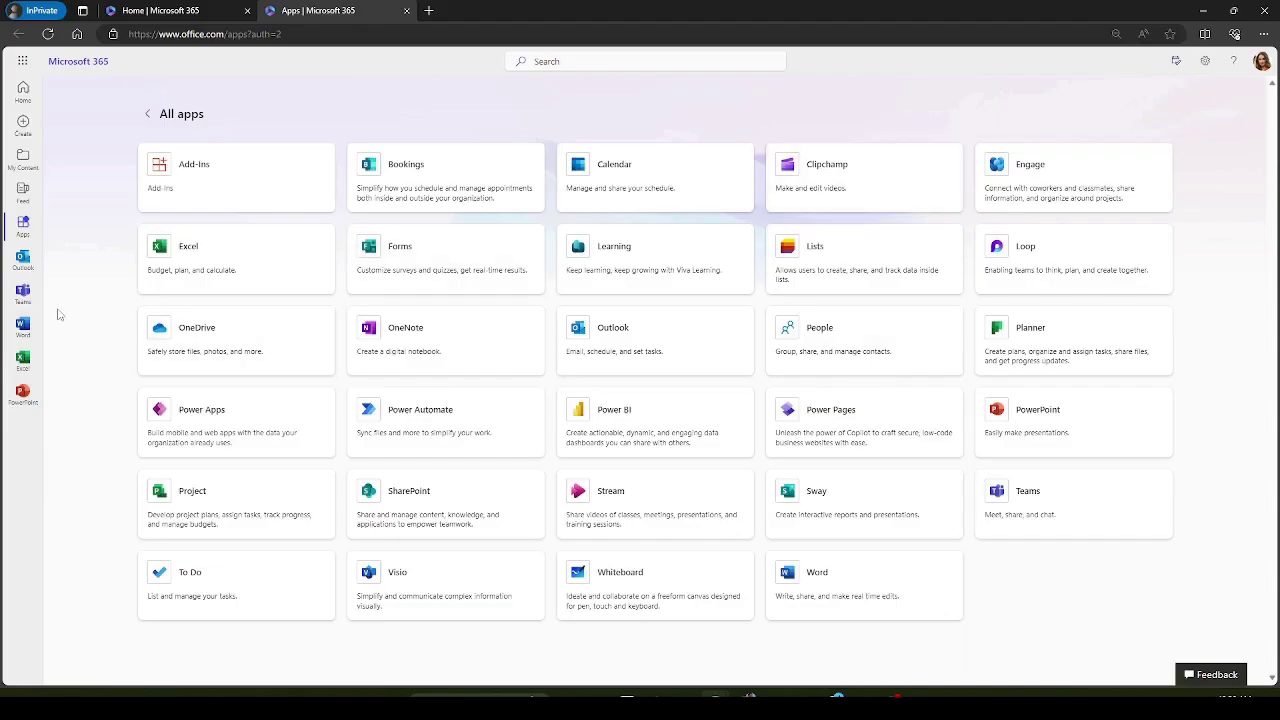
left_click(22, 261)
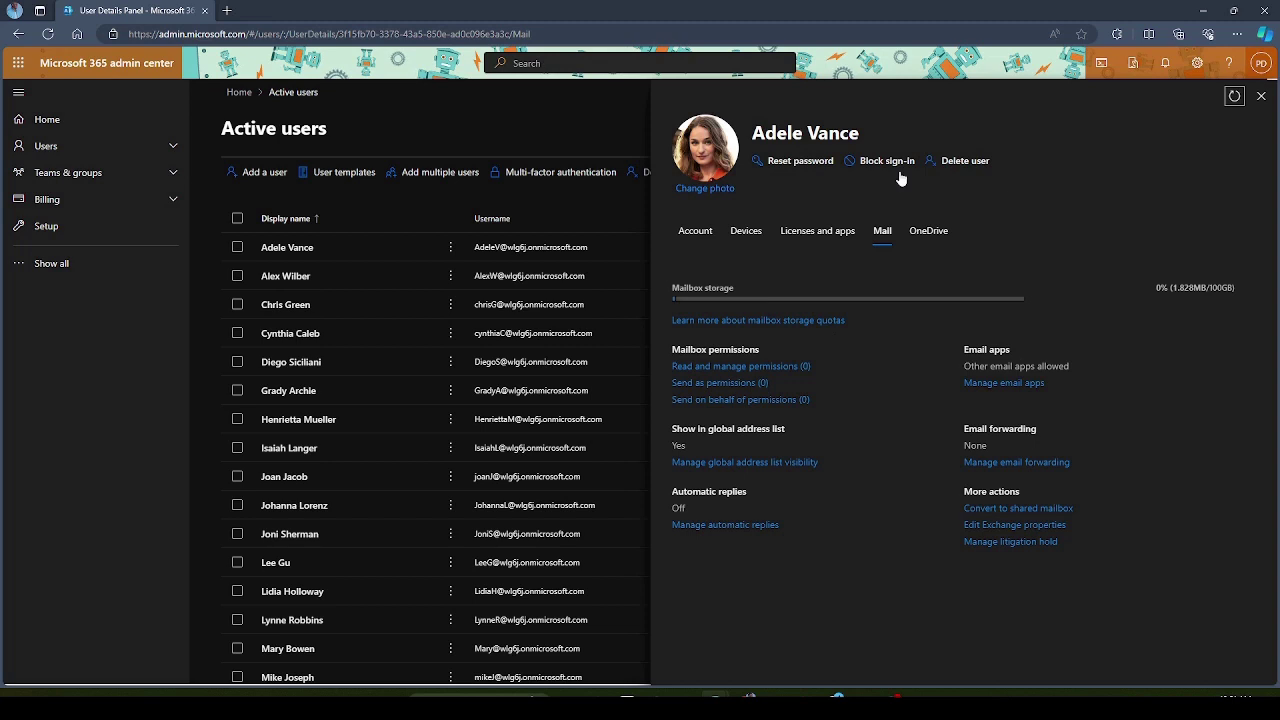
- Expand the full list of admin center sections and close the user's details to return to the active users list
left_click(58, 264)
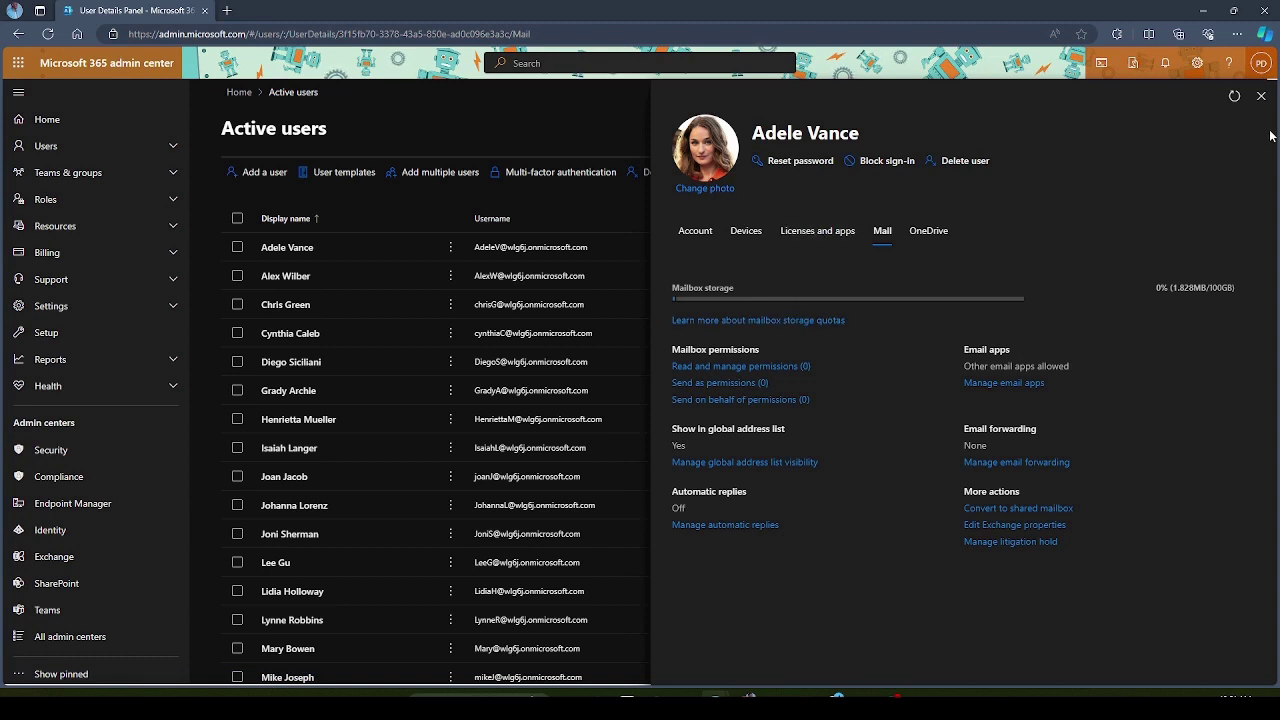
left_click(1262, 97)
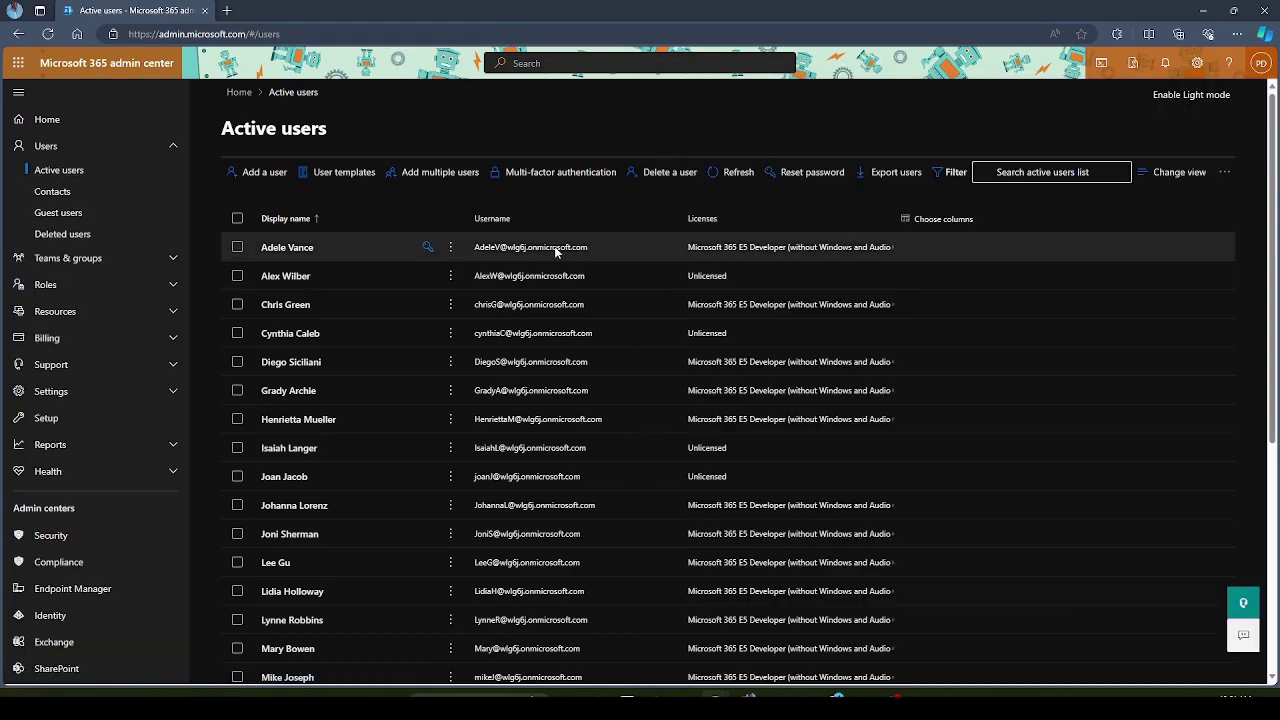